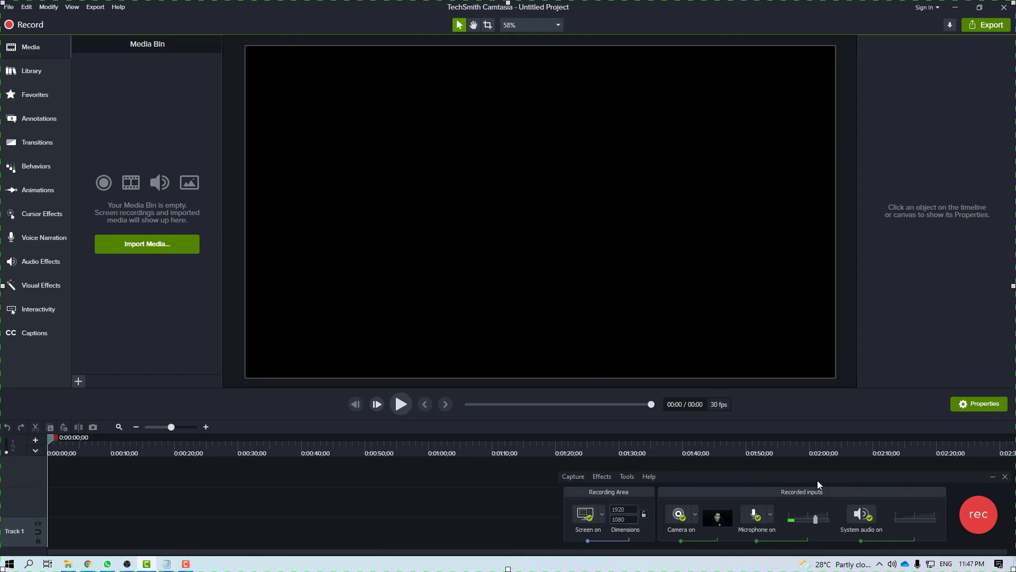
- Review the recorder's capture, effects, tools and help commands and the available recording area sizes
drag(817, 480, 577, 137)
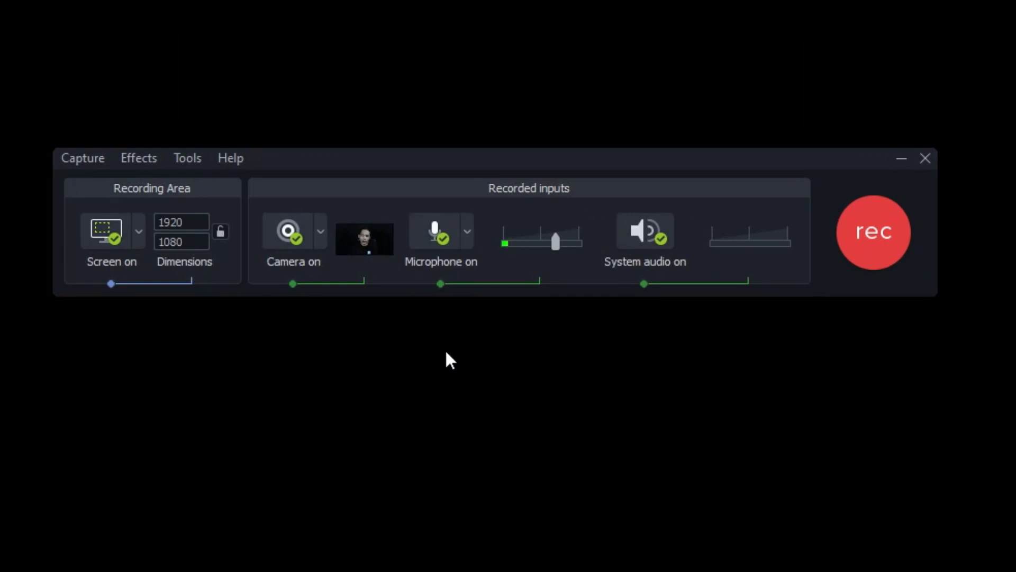
click(75, 157)
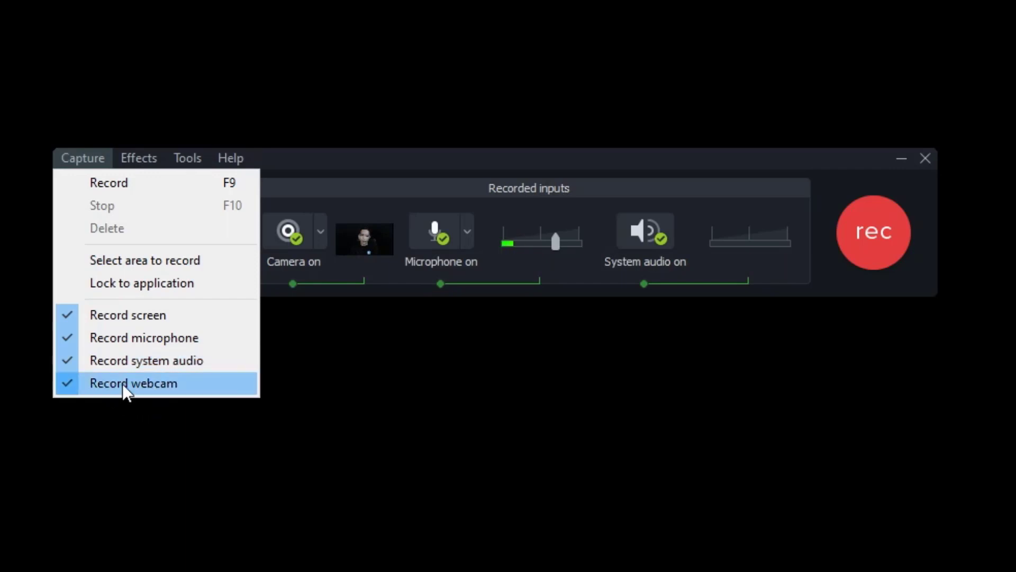
click(292, 151)
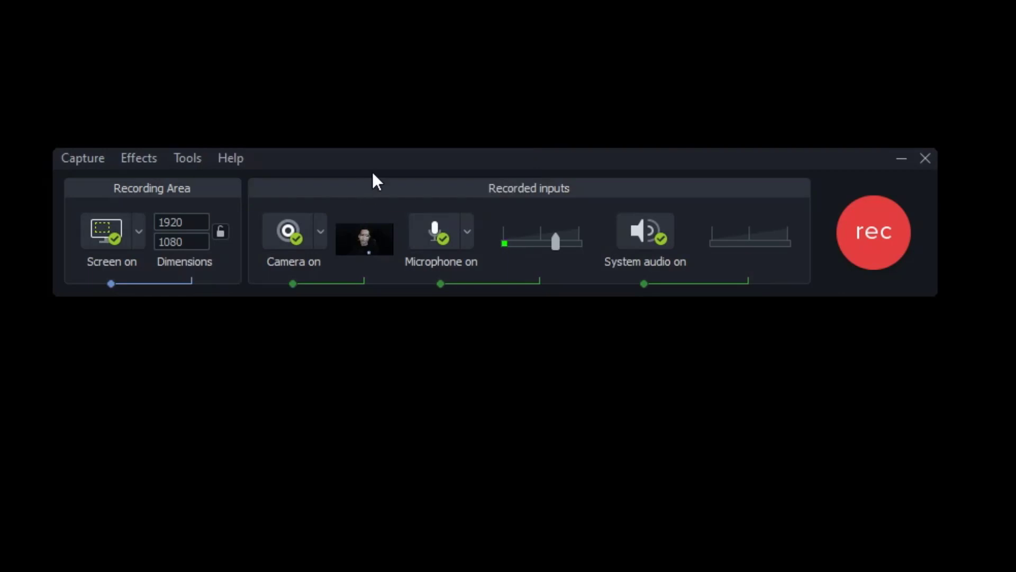
click(147, 157)
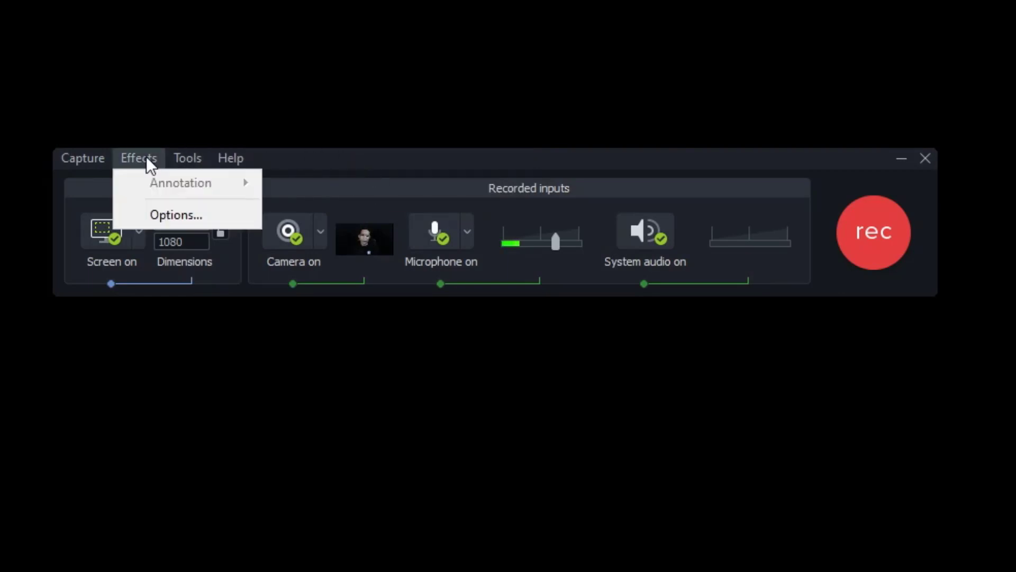
mouse_move(183, 153)
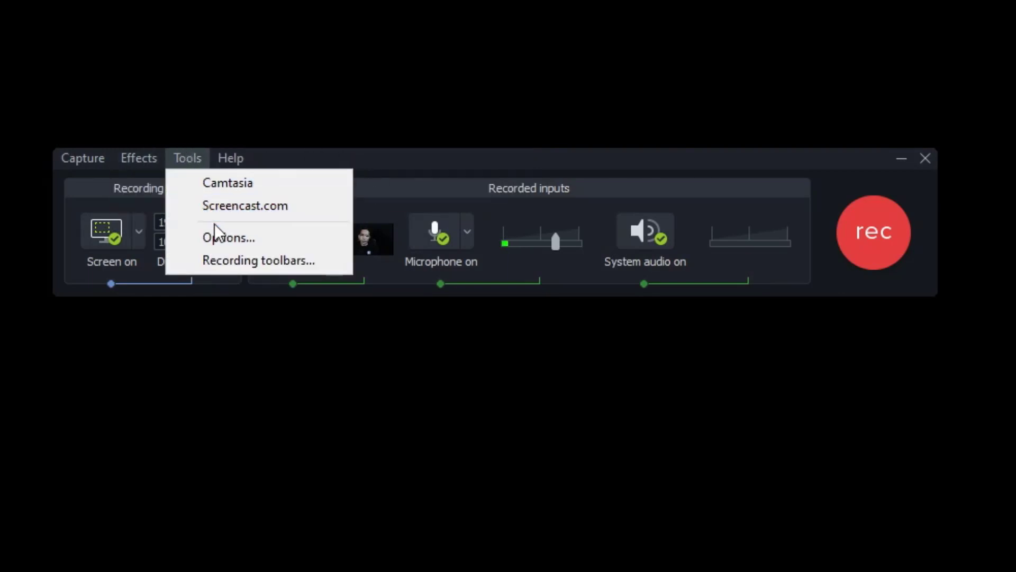
mouse_move(230, 159)
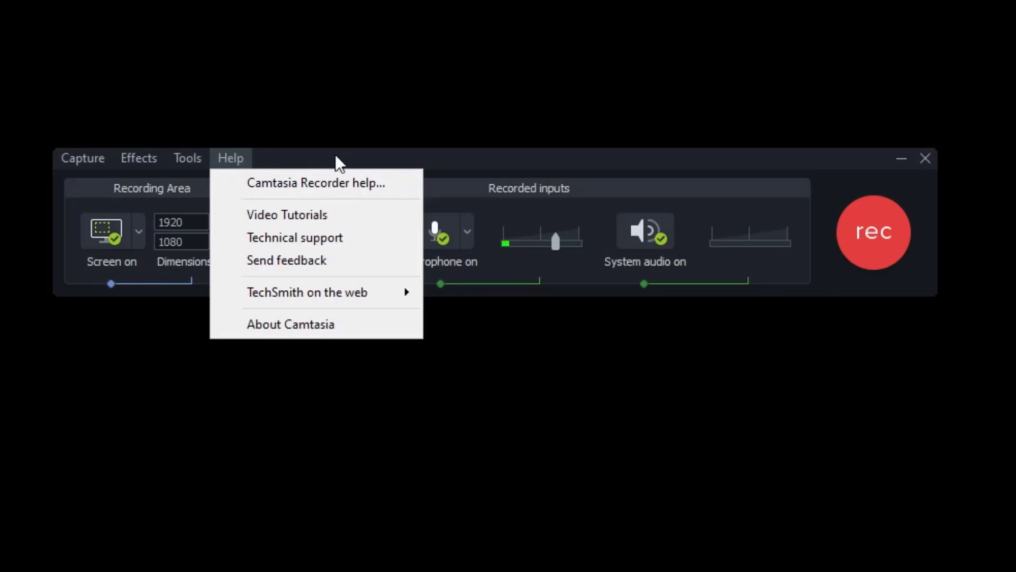
click(463, 157)
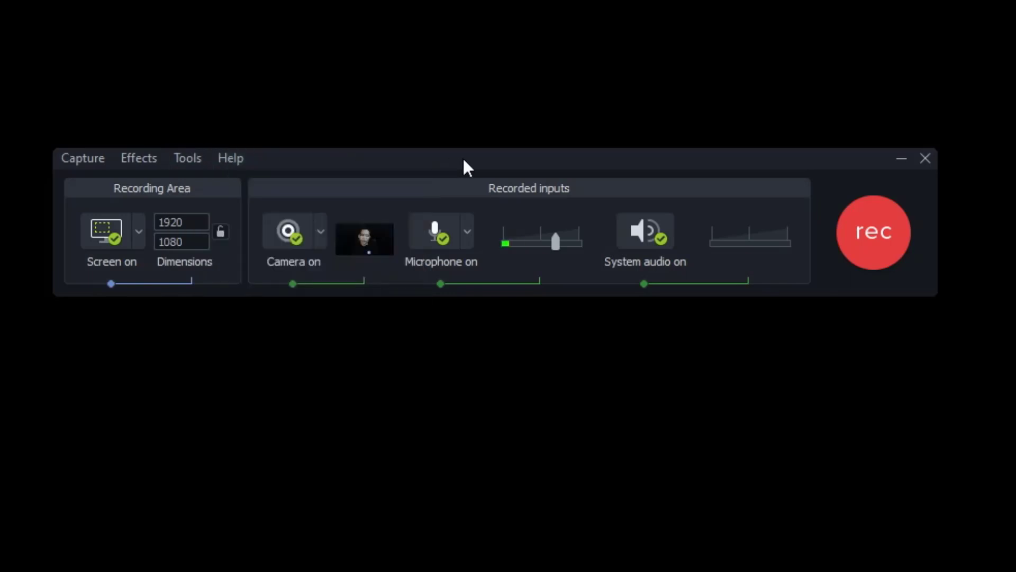
click(137, 240)
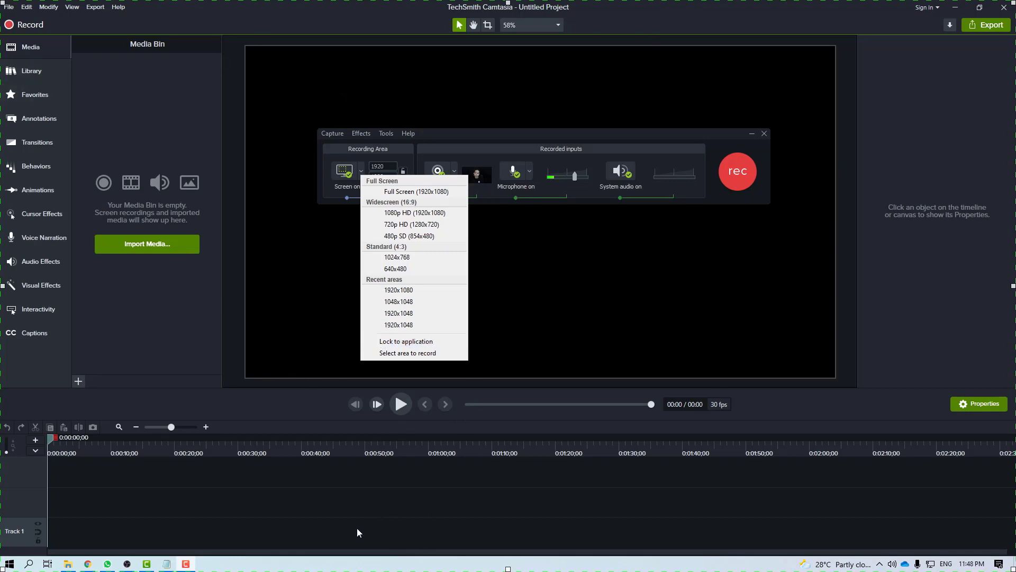
- Open the Windows taskbar settings and try automatically hiding the taskbar in tablet mode
right_click(313, 565)
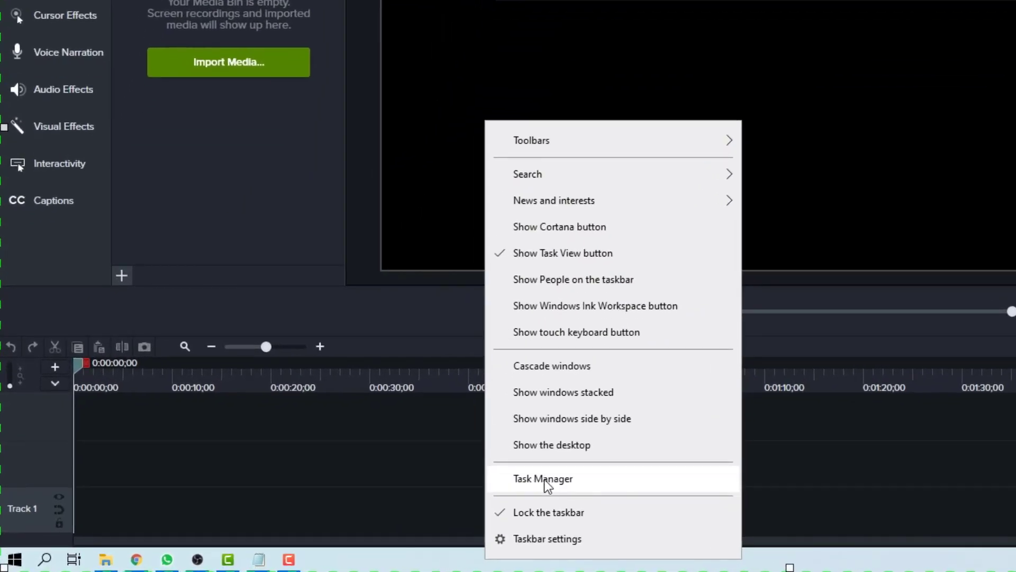
click(561, 545)
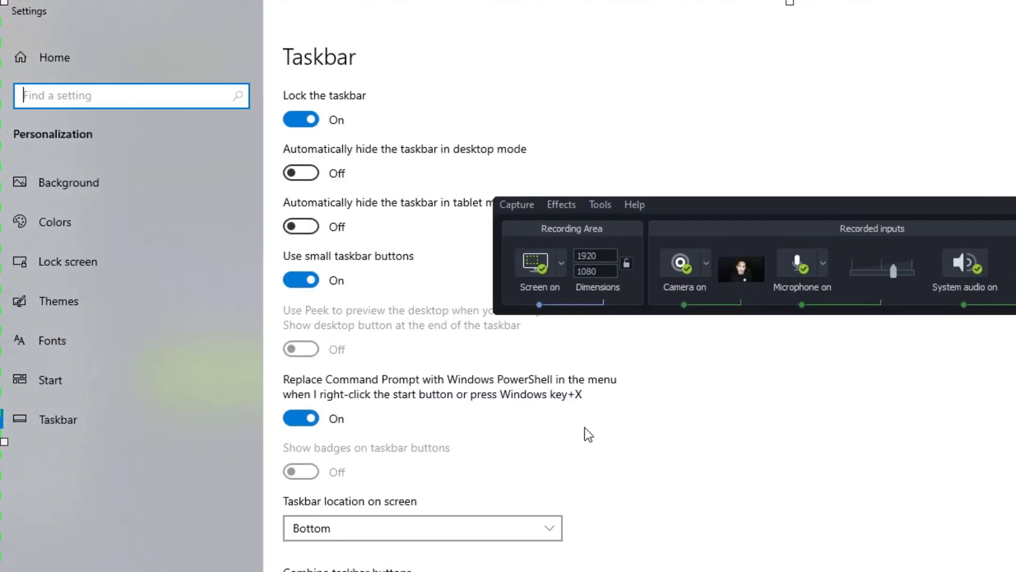
click(635, 207)
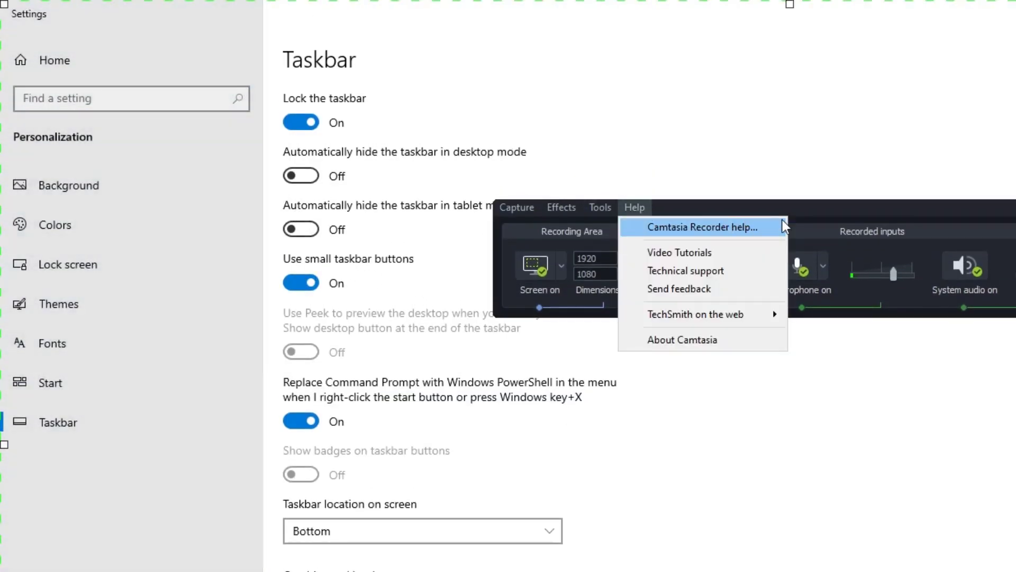
click(844, 209)
drag(844, 209, 995, 211)
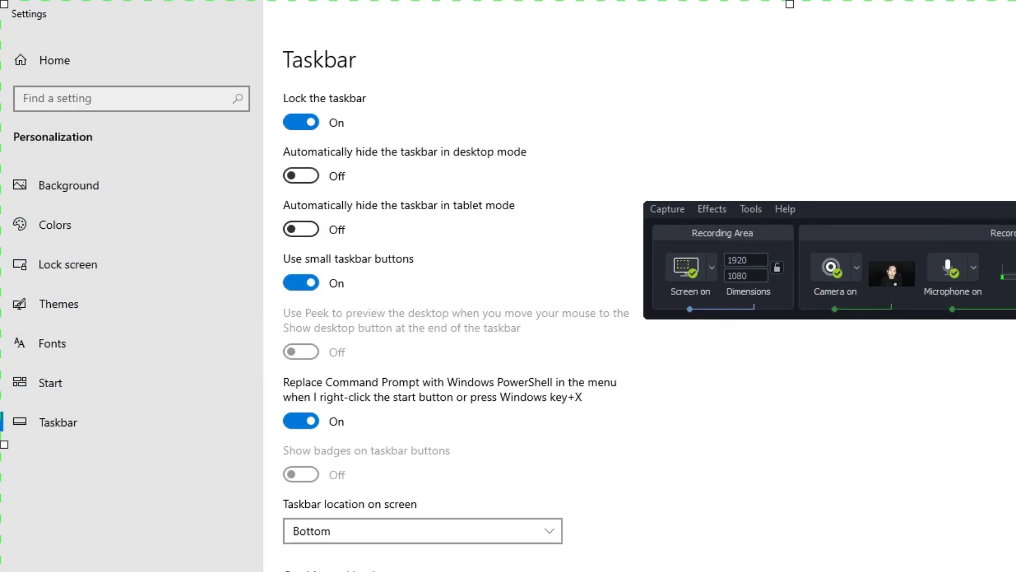
click(301, 230)
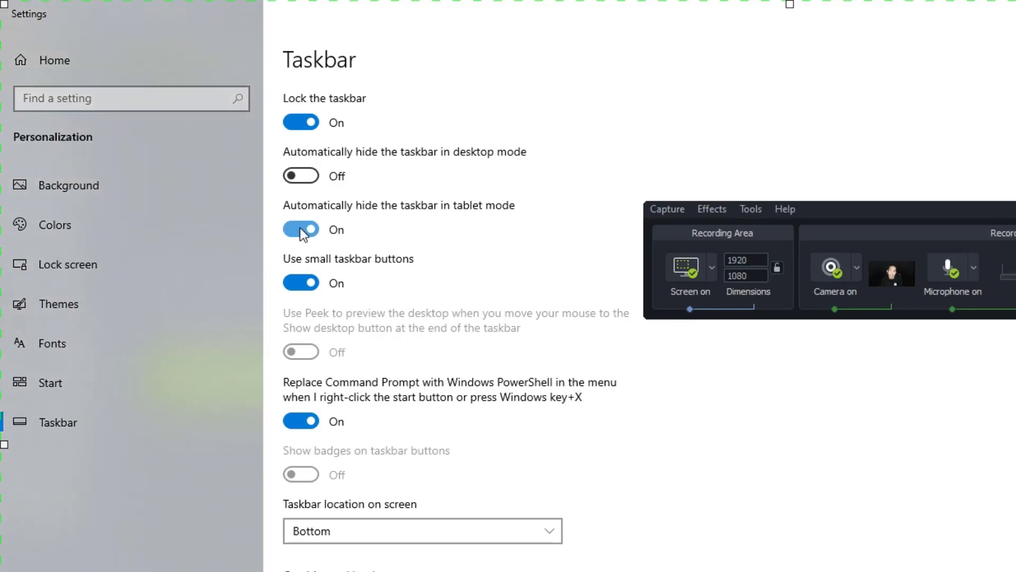
click(301, 230)
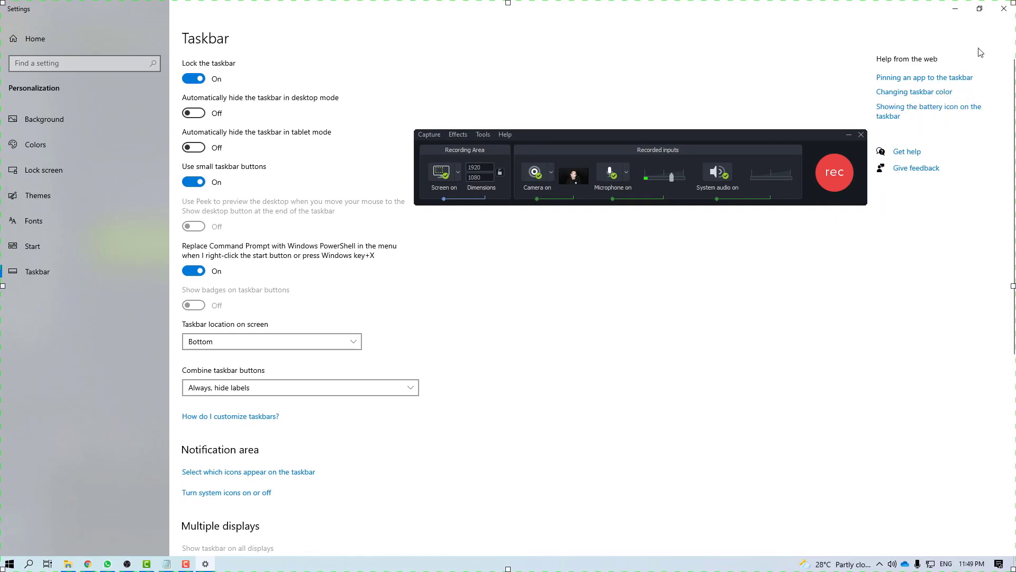
click(1006, 11)
drag(618, 129, 520, 129)
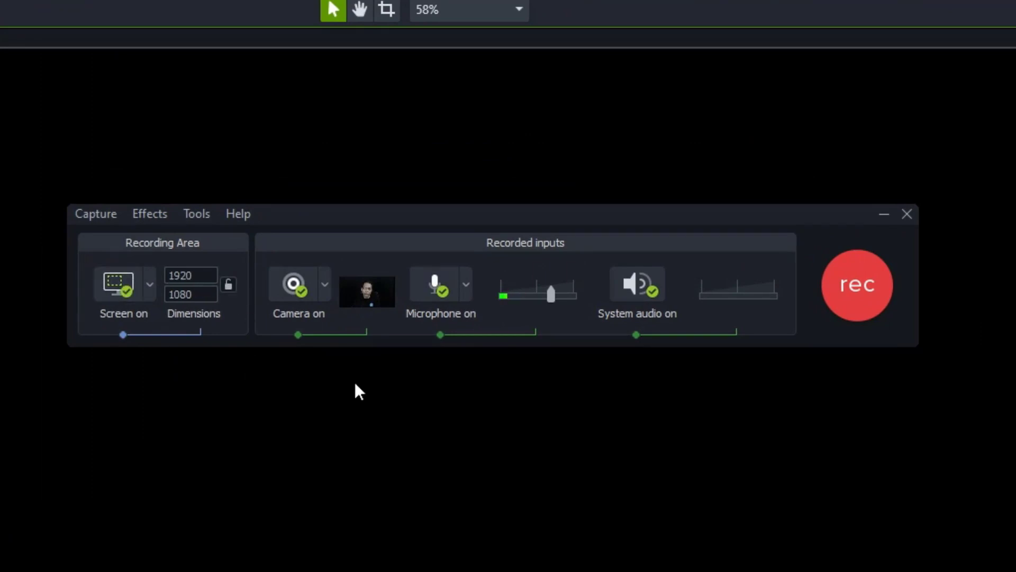
- Preview the webcam image and switch camera recording off and on again
mouse_move(348, 291)
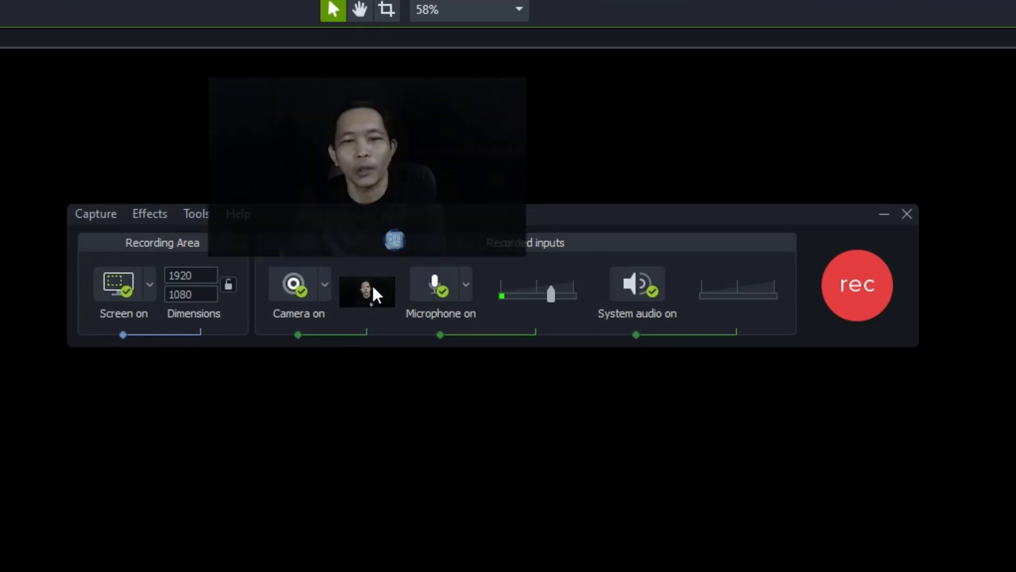
mouse_move(364, 306)
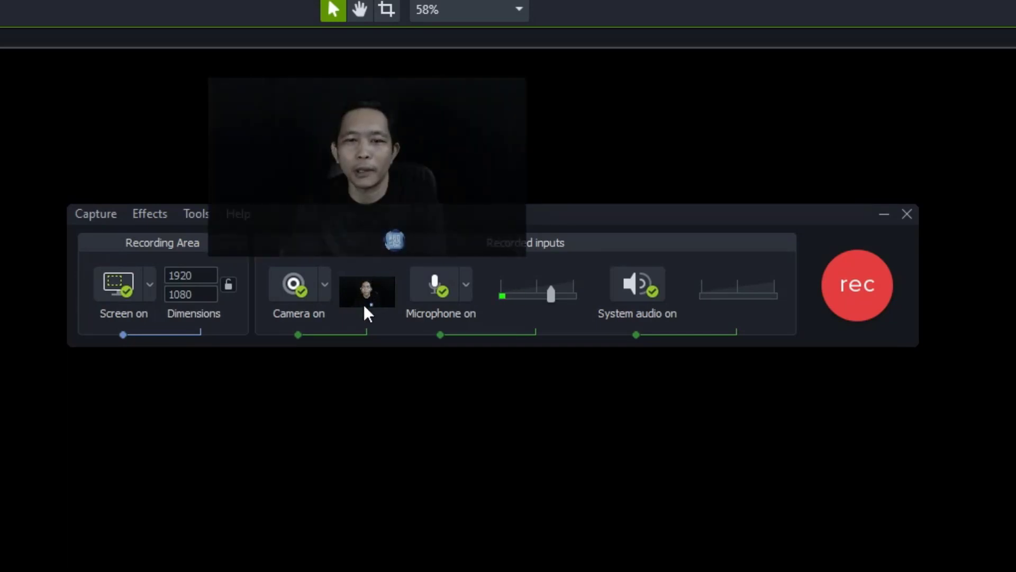
click(298, 302)
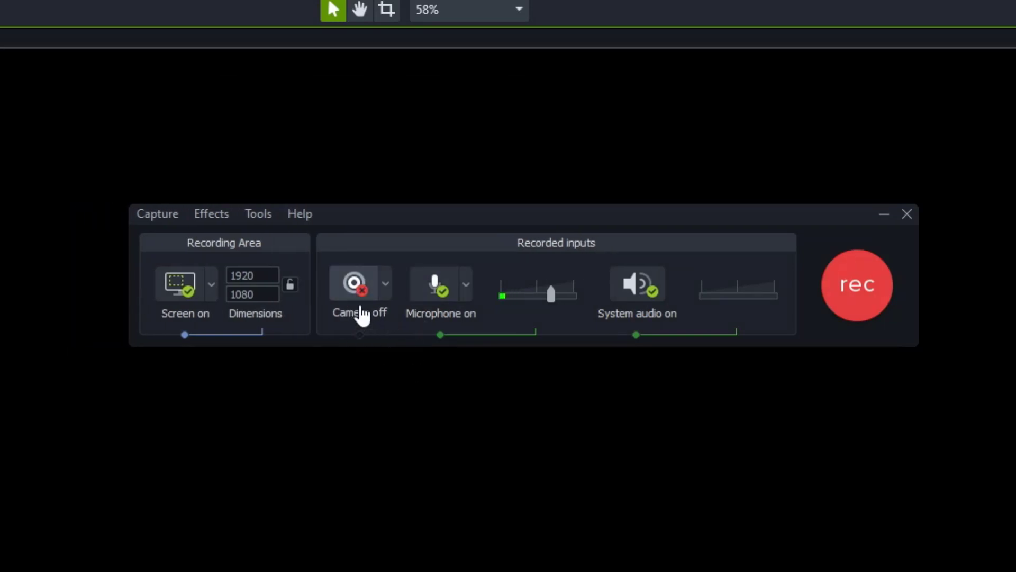
click(355, 290)
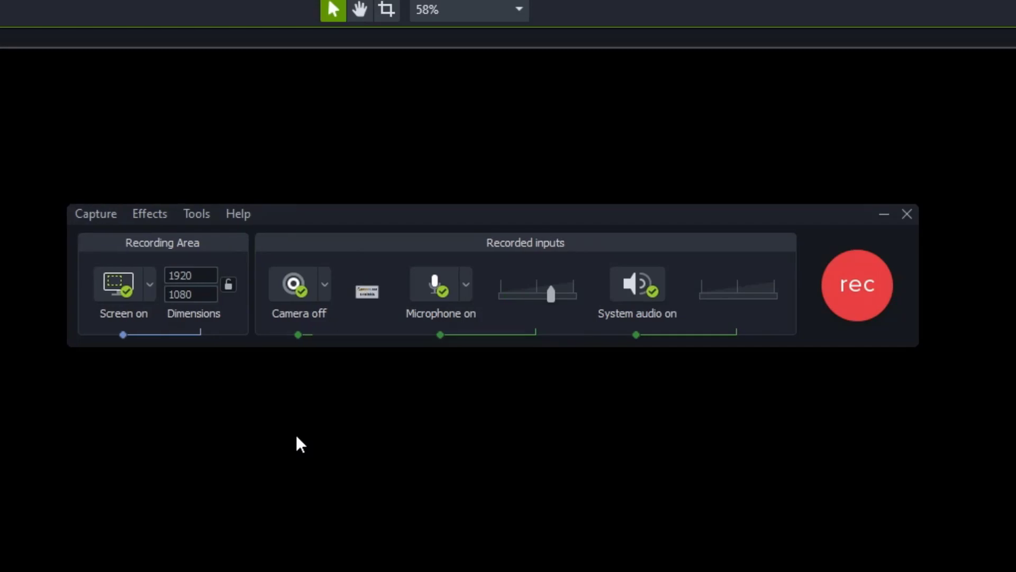
- Check which camera and microphone devices are available as recording inputs
click(324, 287)
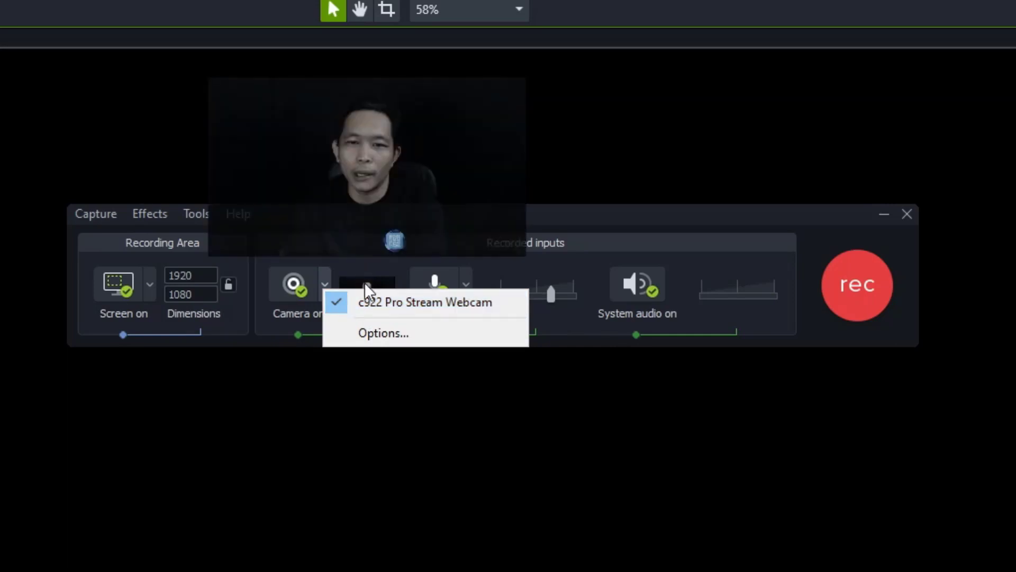
mouse_move(376, 283)
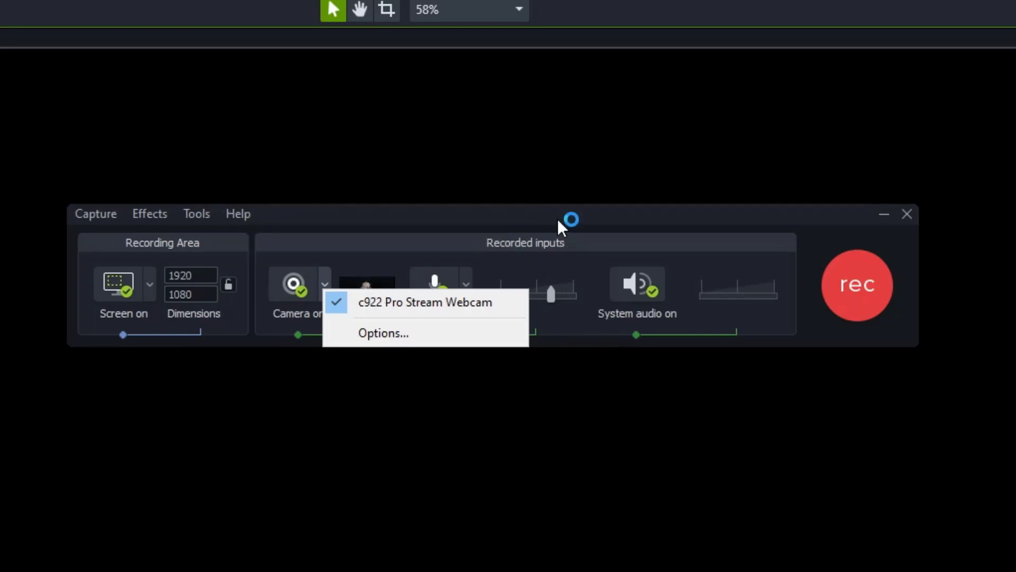
click(553, 218)
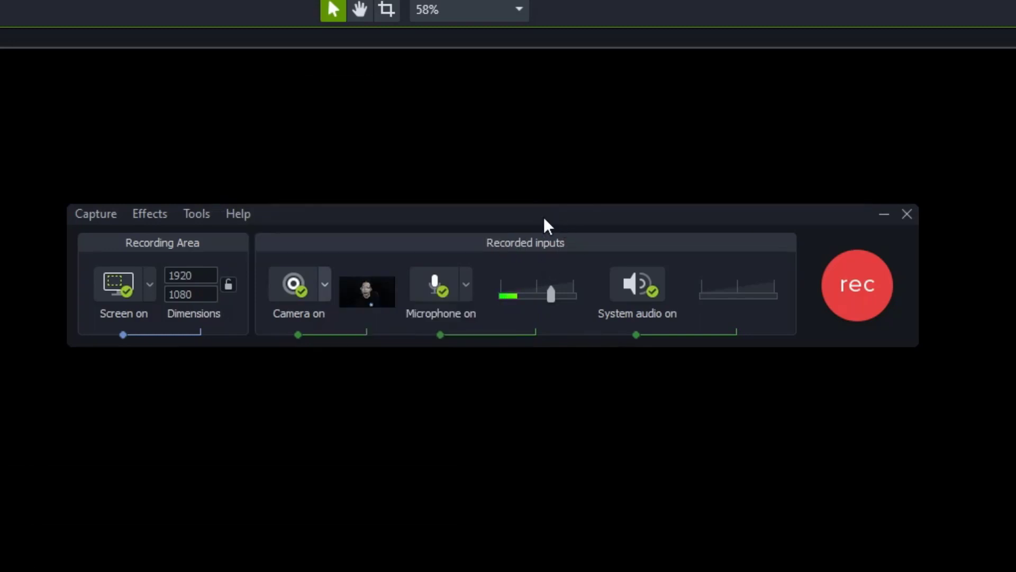
click(465, 291)
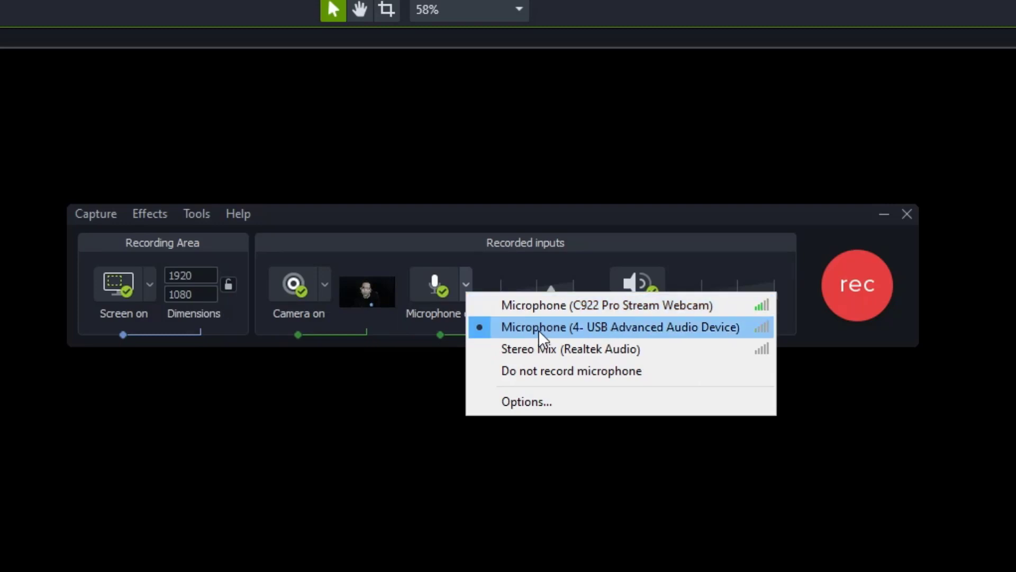
click(479, 219)
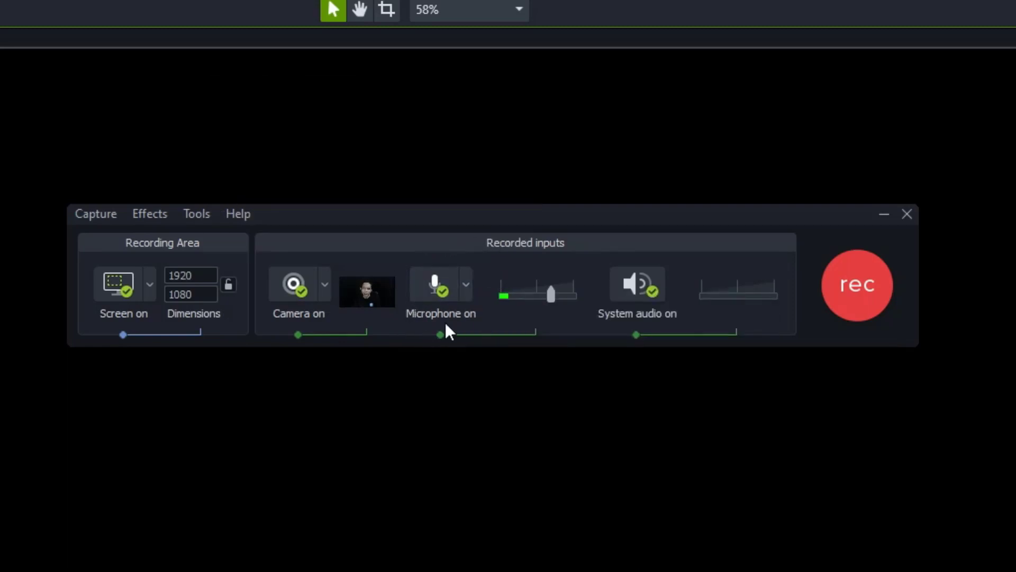
- Turn off microphone recording and start recording the 1920 x 1080 screen with camera and system audio
click(438, 288)
mouse_move(455, 294)
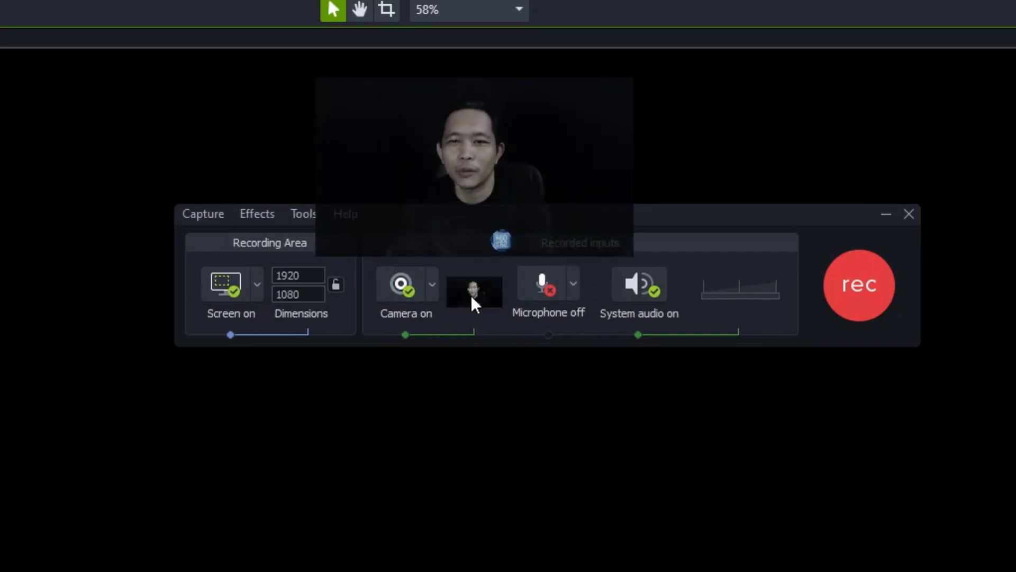
drag(692, 217, 581, 231)
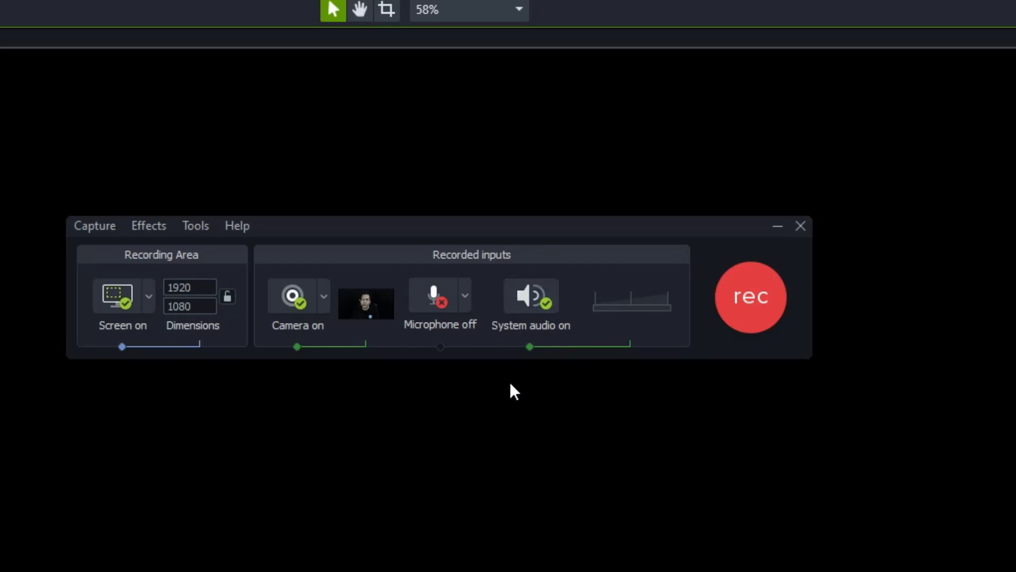
drag(348, 233, 348, 296)
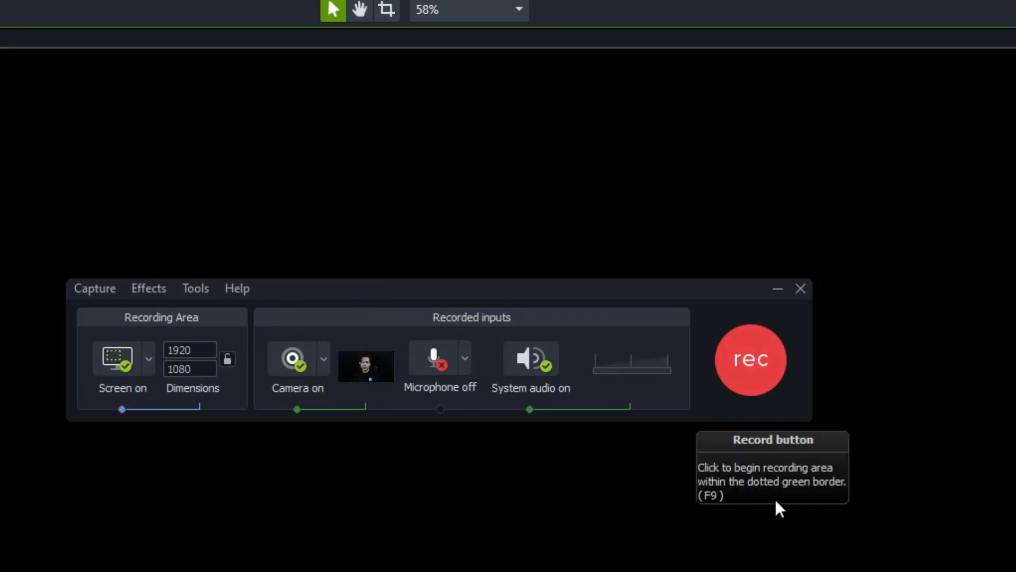
click(756, 370)
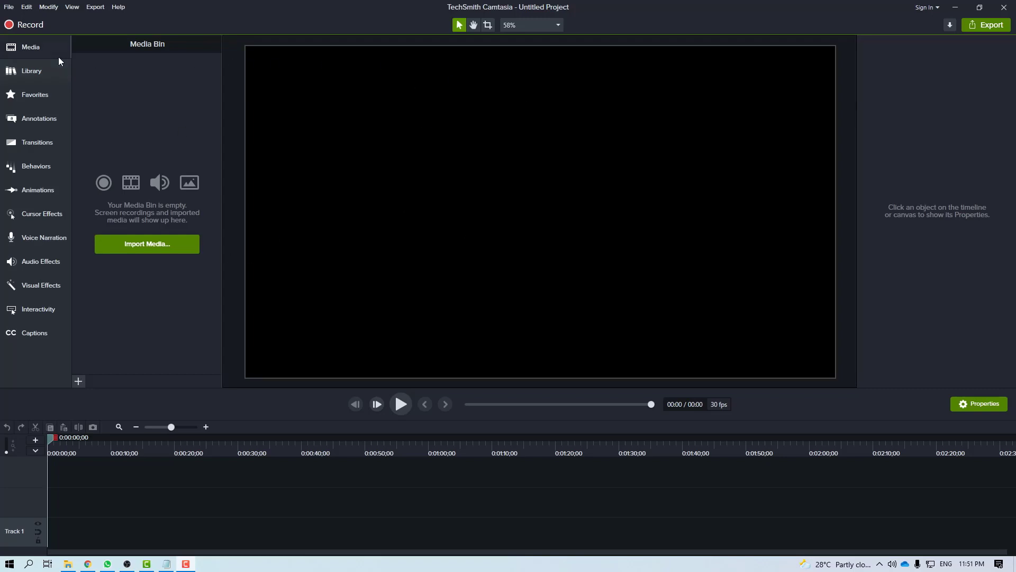
- Look through the editor's tool categories, from media, library and annotations to audio effects, visual effects, interactivity and captions
click(45, 48)
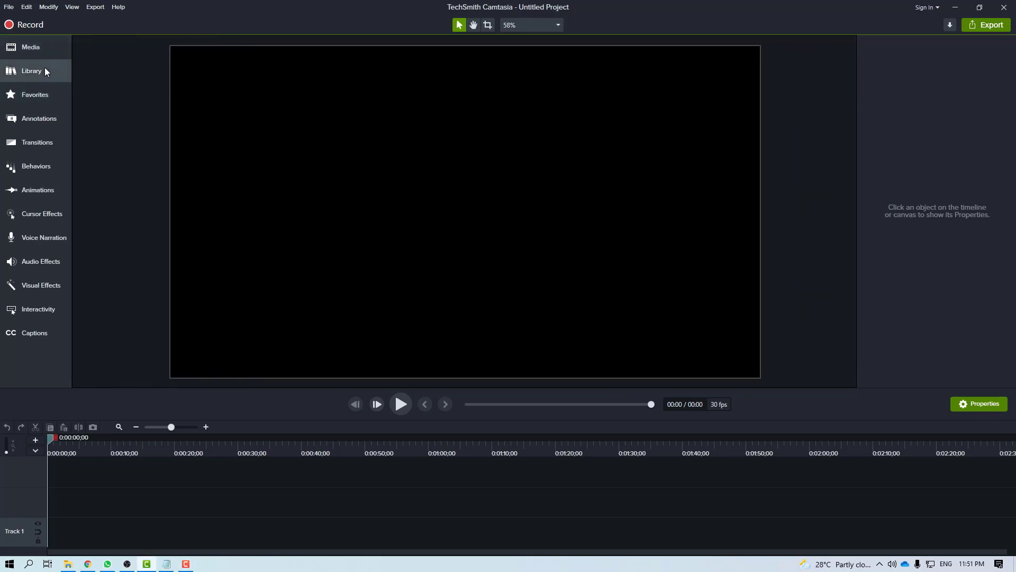
click(44, 72)
click(40, 49)
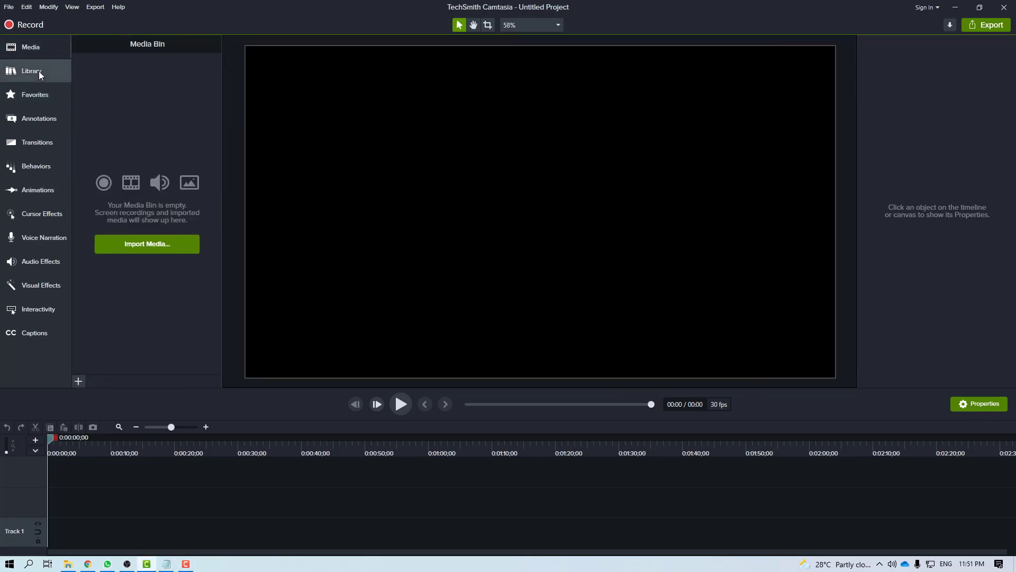
click(39, 71)
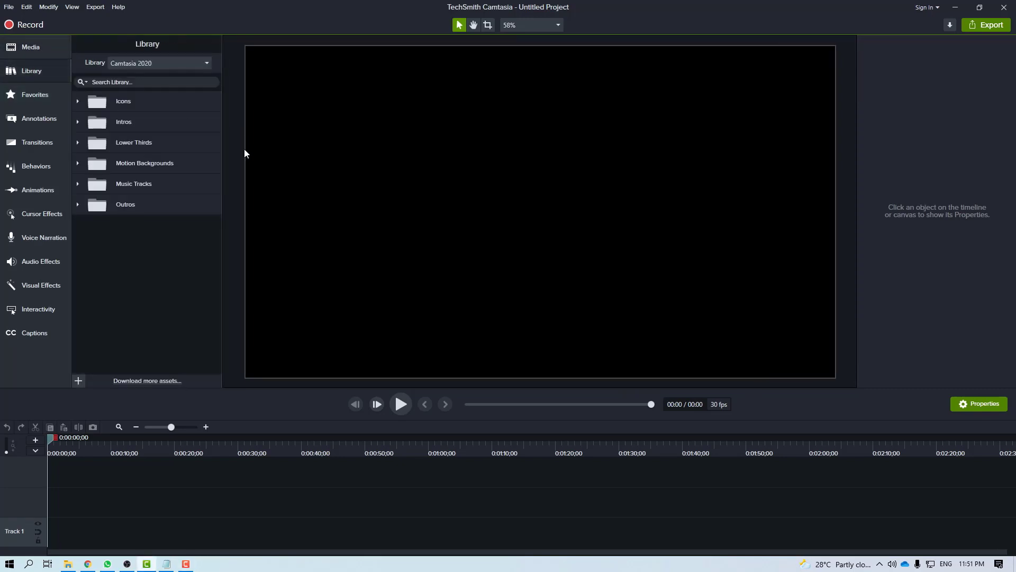
click(35, 103)
click(37, 116)
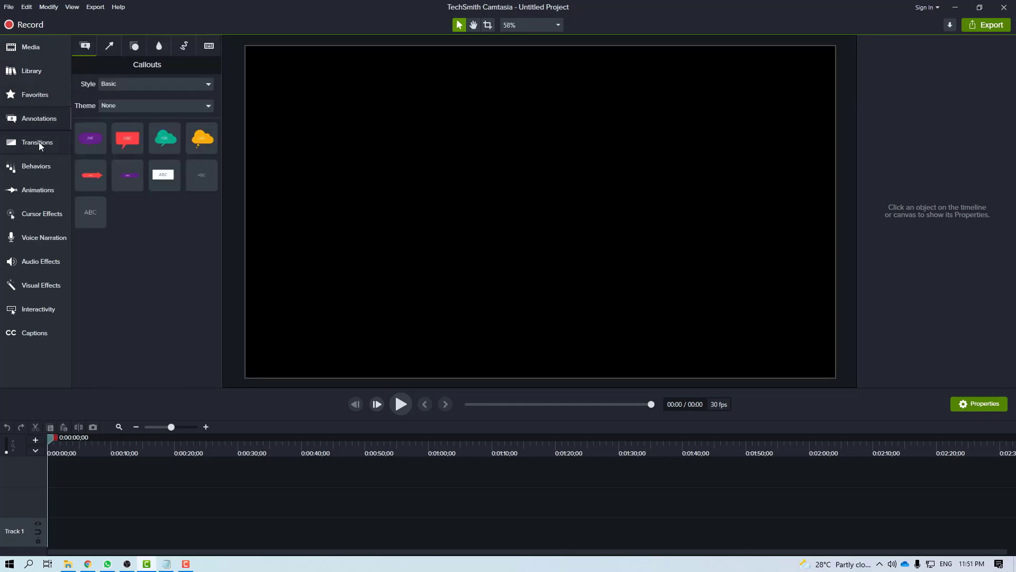
click(39, 142)
click(36, 167)
click(42, 190)
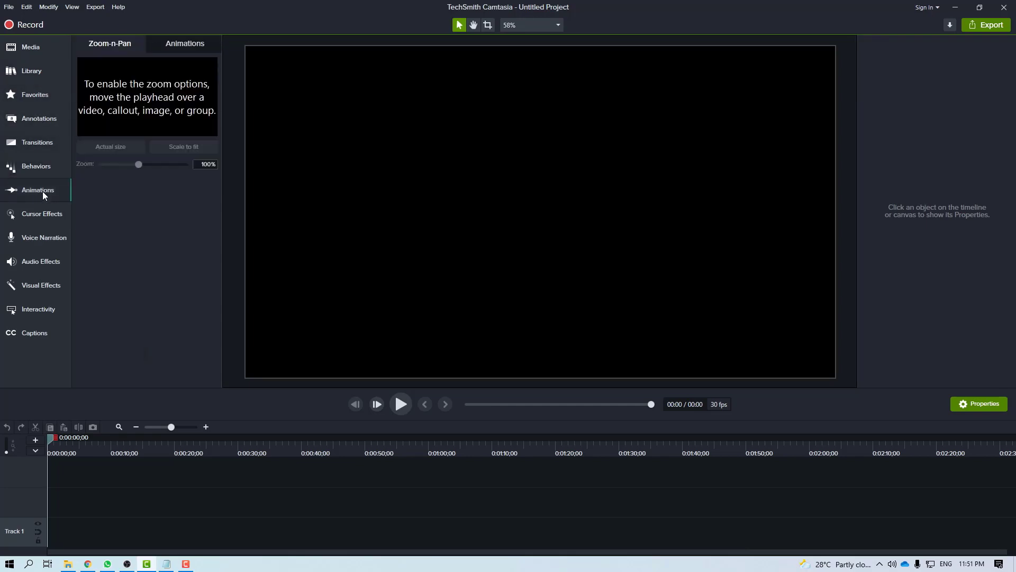
click(44, 222)
click(45, 238)
click(45, 263)
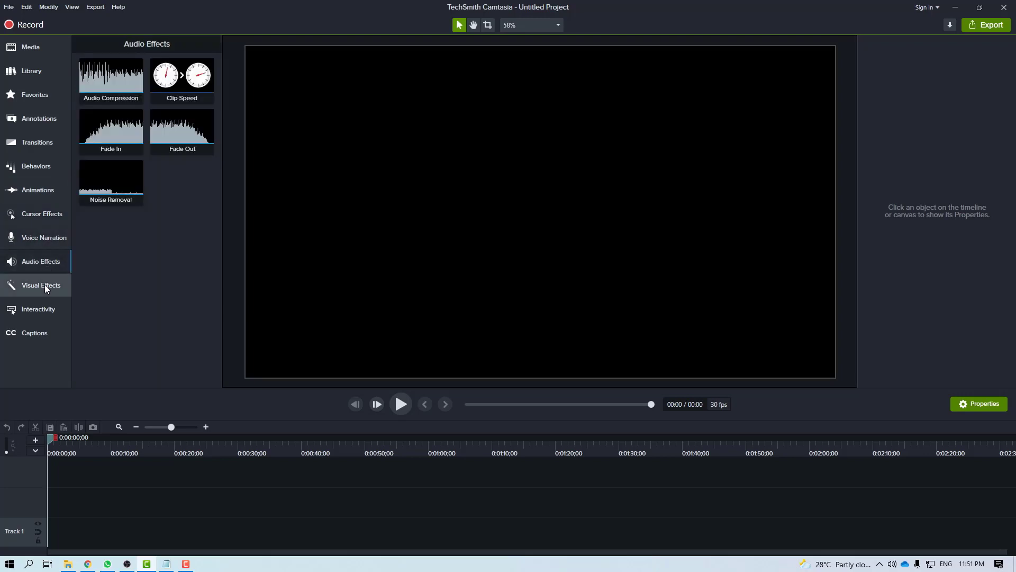
click(45, 285)
click(45, 307)
click(47, 333)
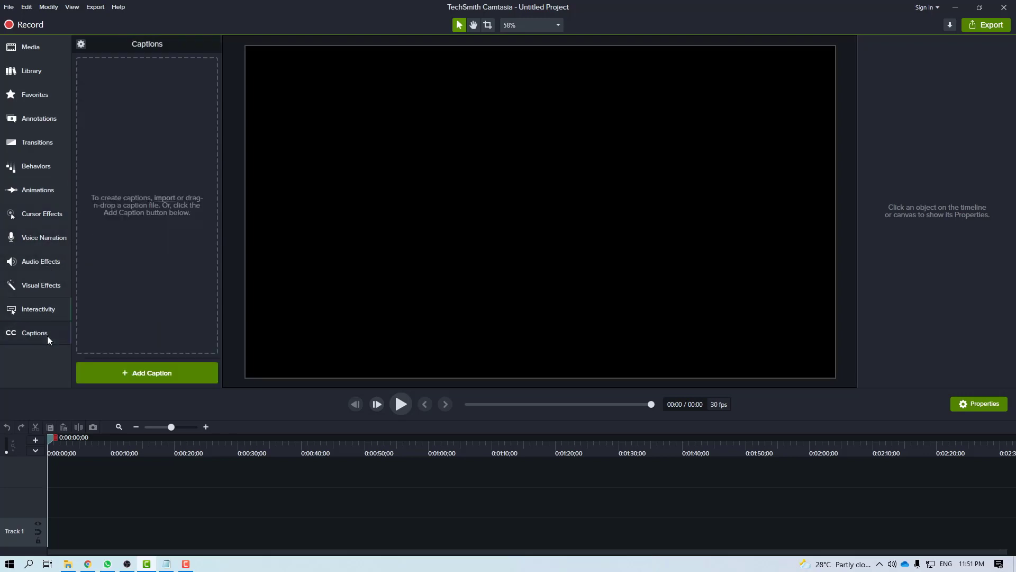
- Go through all the editor's tool categories in order from Media to Captions
click(29, 56)
click(31, 70)
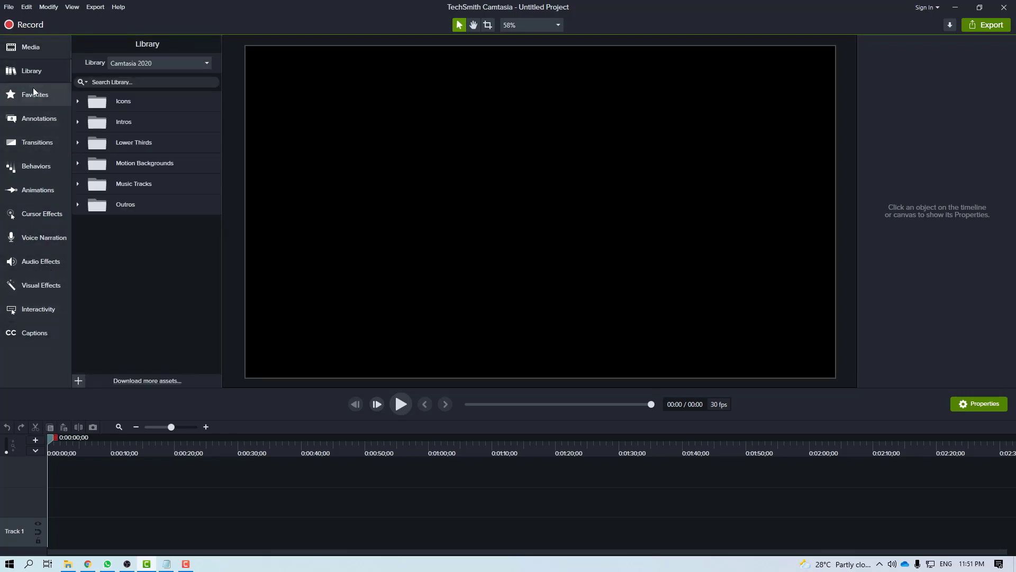
click(33, 93)
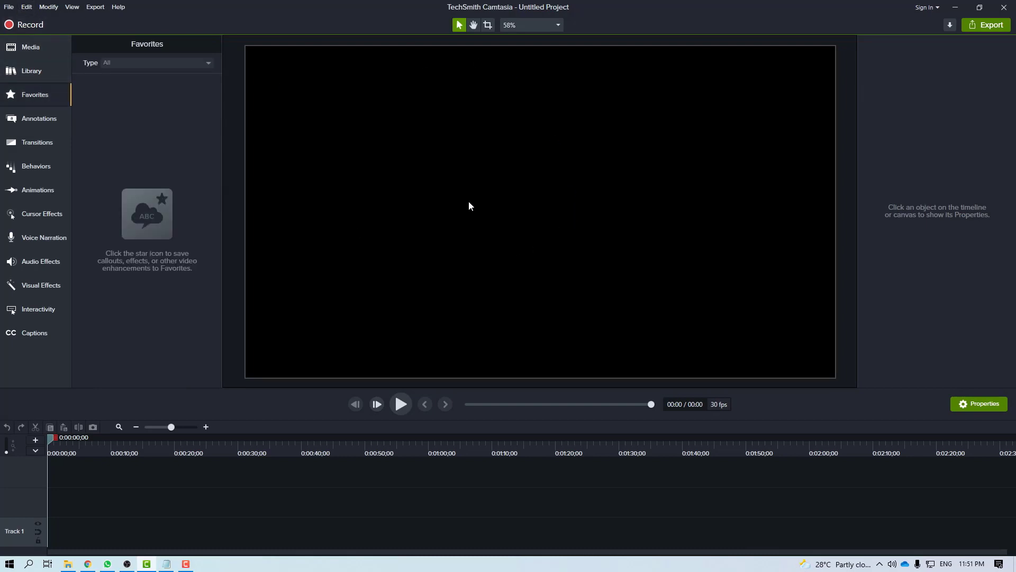
click(44, 119)
click(54, 142)
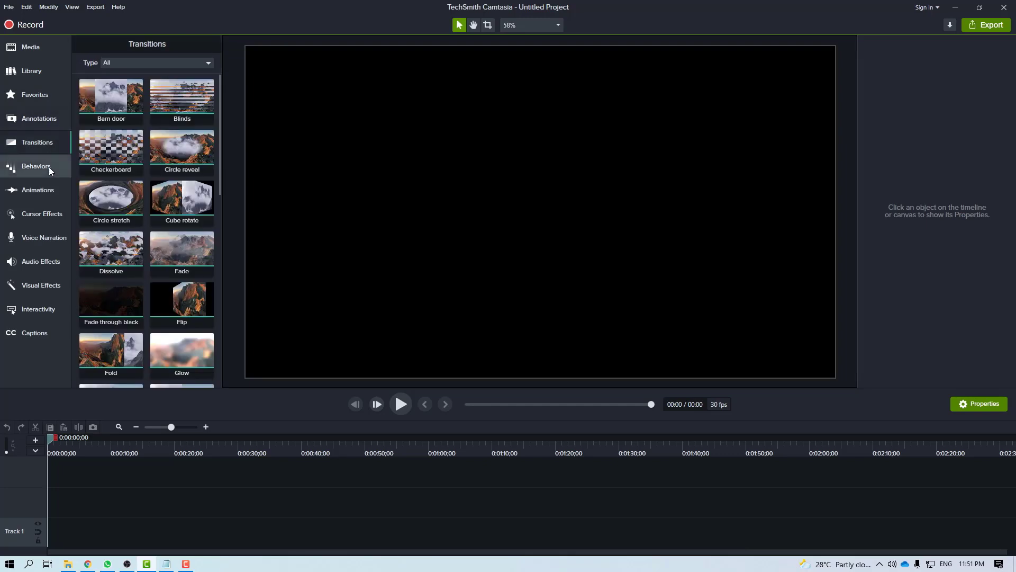
click(48, 167)
click(48, 191)
click(50, 214)
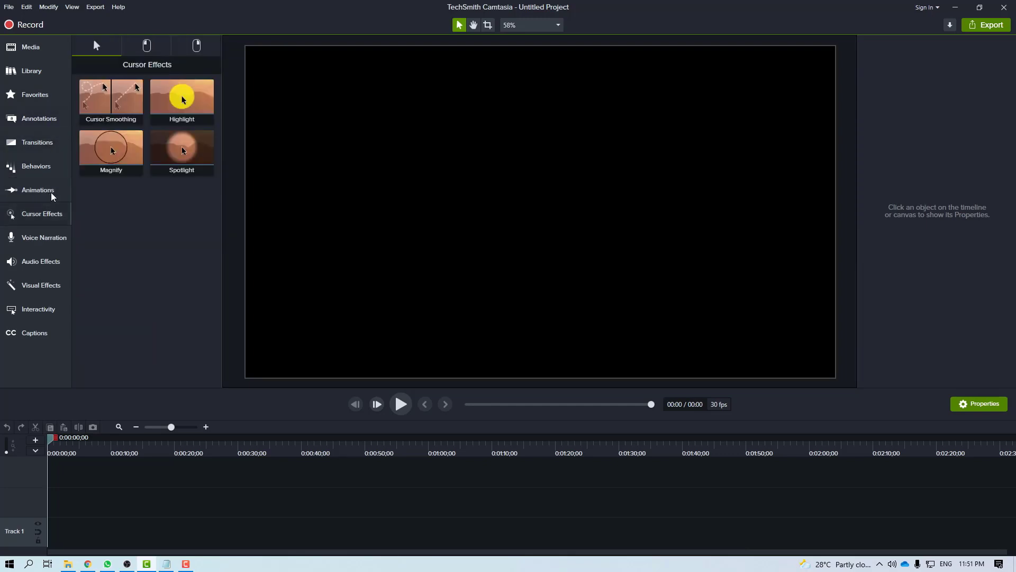
click(54, 241)
click(53, 262)
click(52, 287)
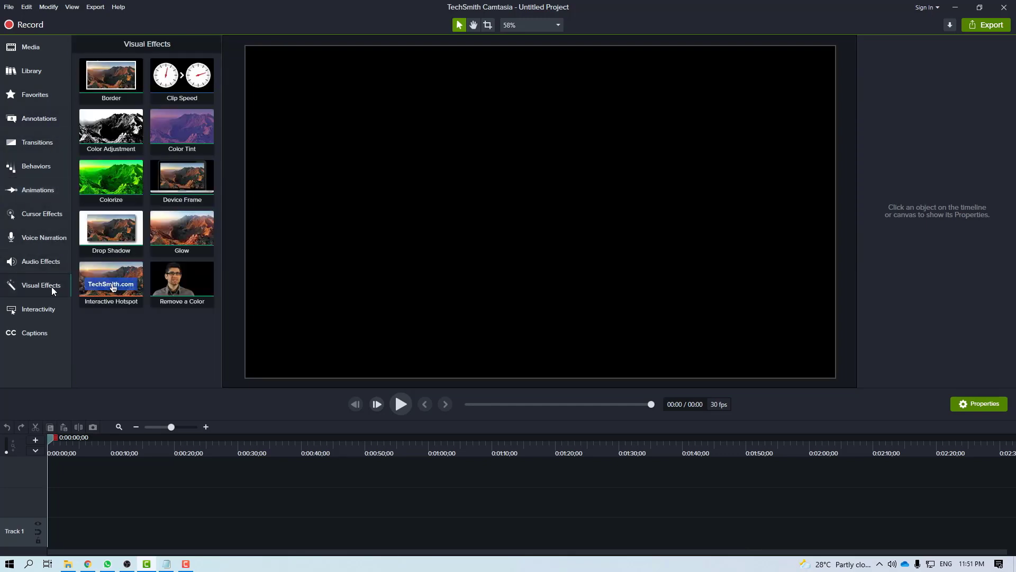
click(51, 307)
click(50, 335)
- Review the tool categories in reverse order, from Voice Narration back to the Media Bin
click(50, 233)
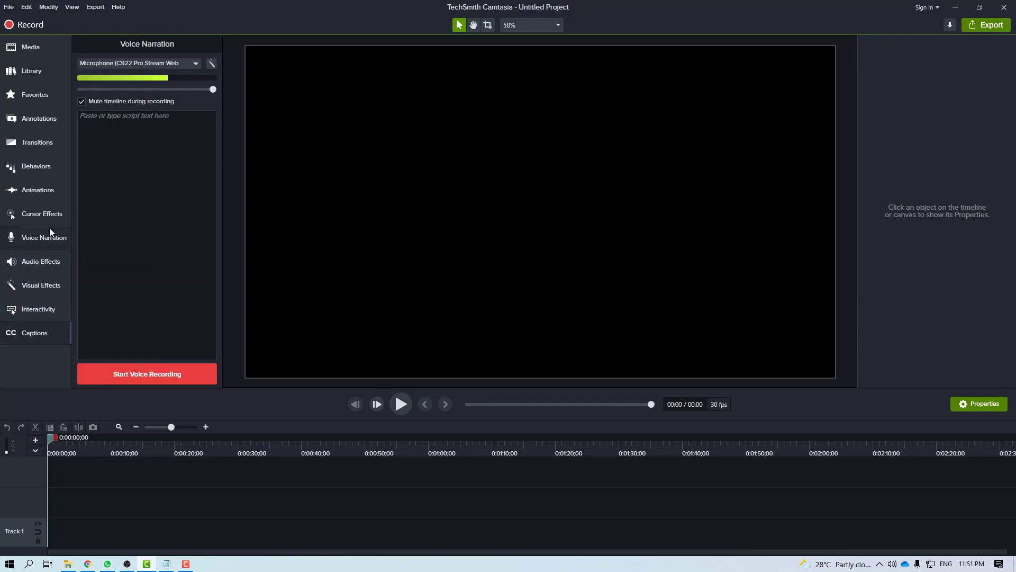
click(47, 213)
click(43, 190)
click(43, 166)
click(43, 142)
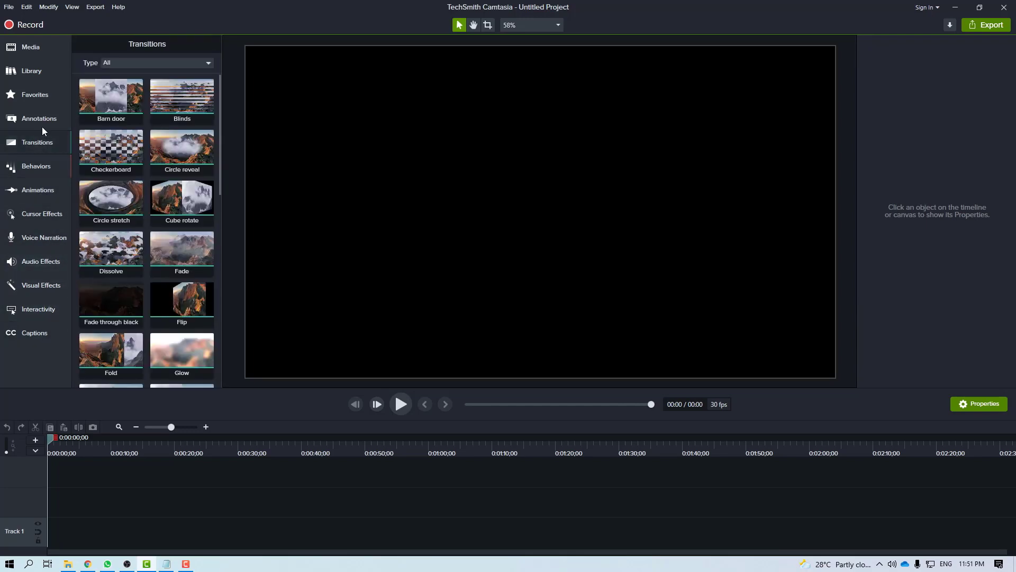
click(43, 121)
click(40, 94)
click(38, 71)
click(36, 49)
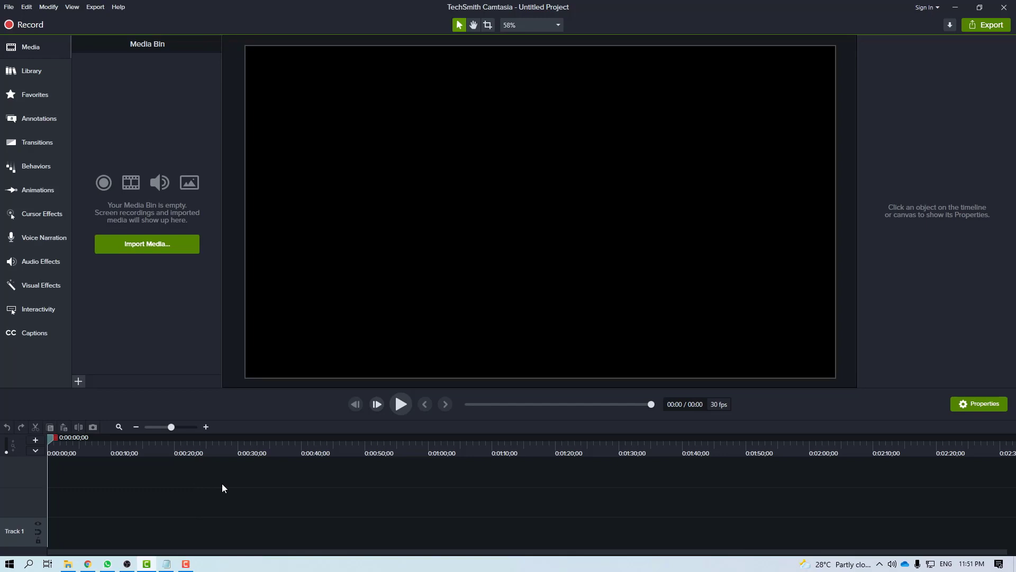
- Stop the running screen recording and deselect the resulting camera and screen clips on the timeline
click(186, 563)
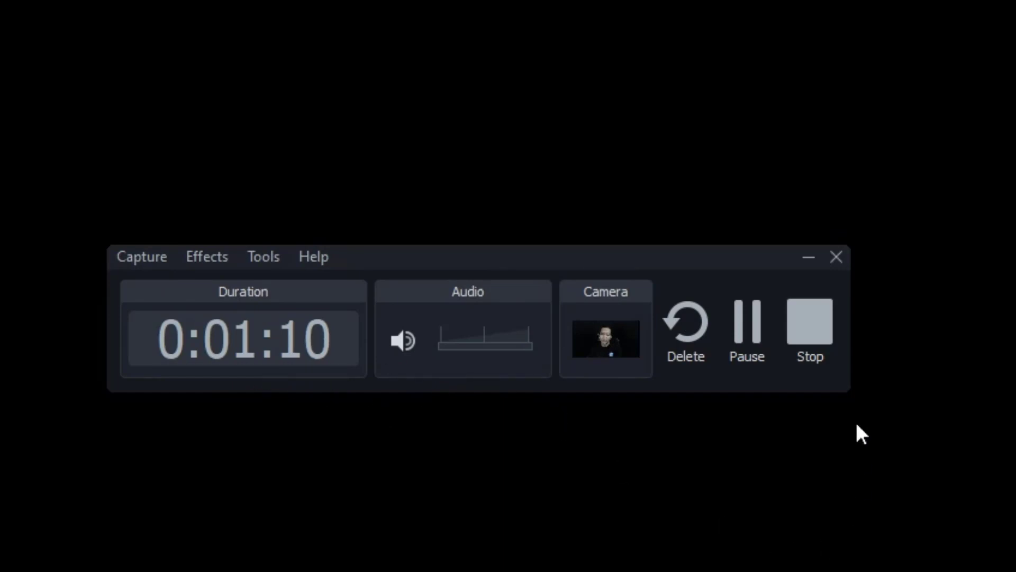
click(825, 335)
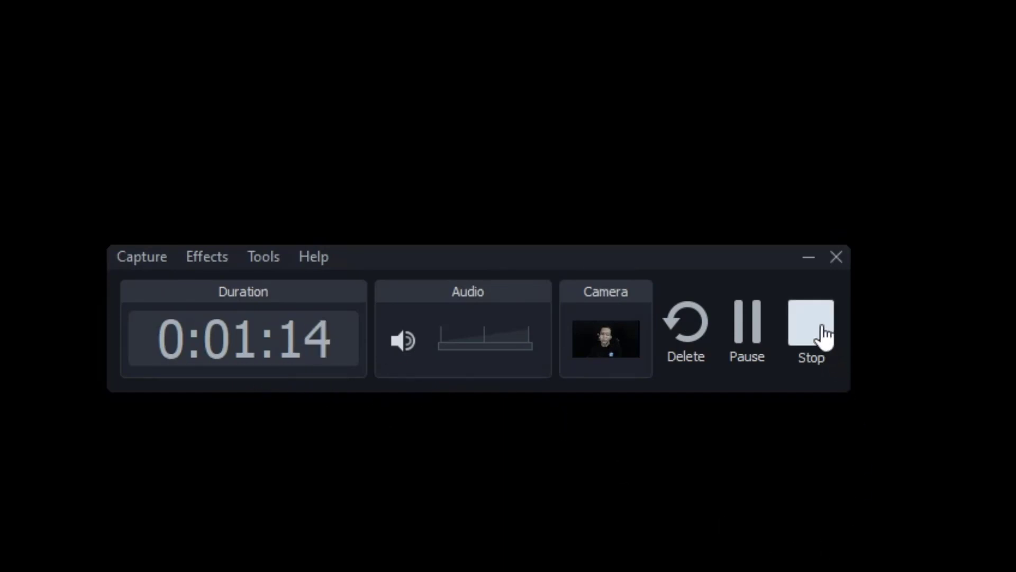
click(825, 335)
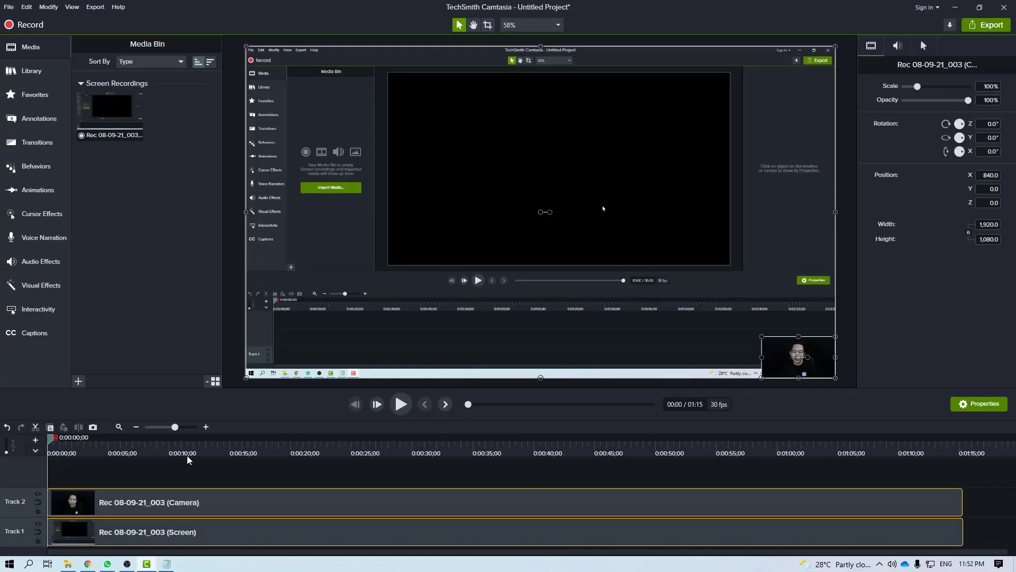
click(364, 471)
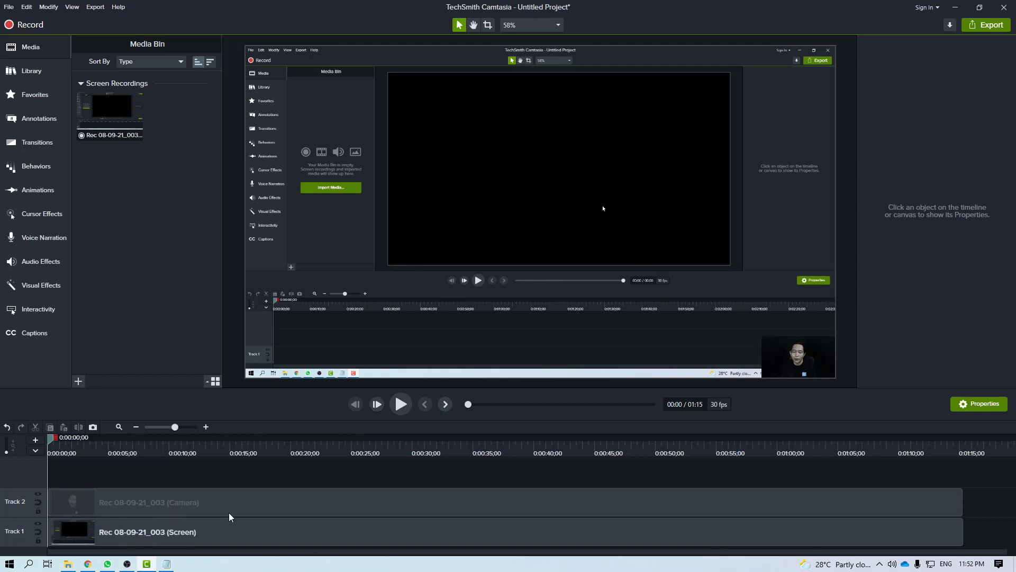
- Identify the camera clip on Track 2 and the screen clip on Track 1 by selecting each one
click(139, 508)
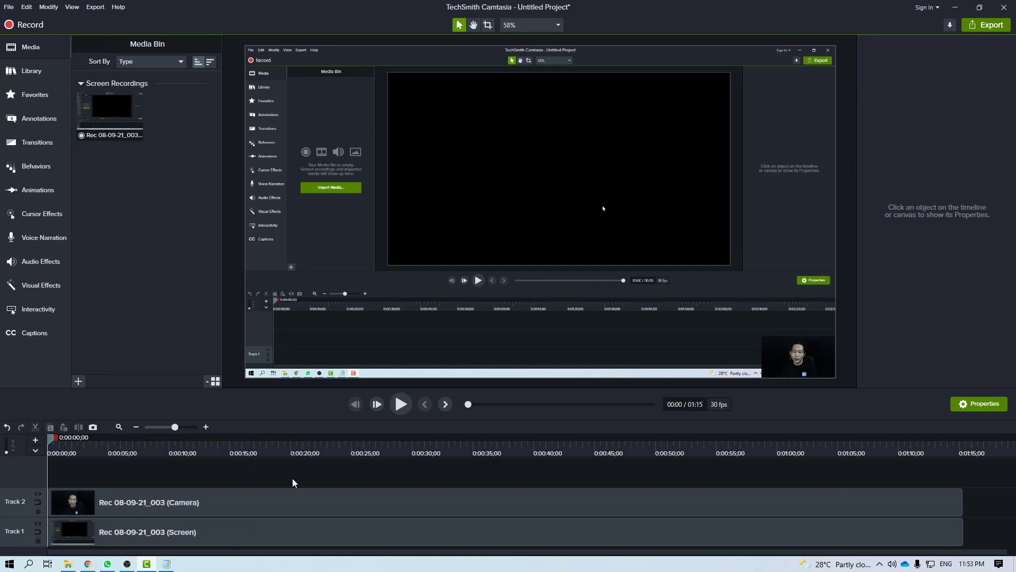
click(295, 507)
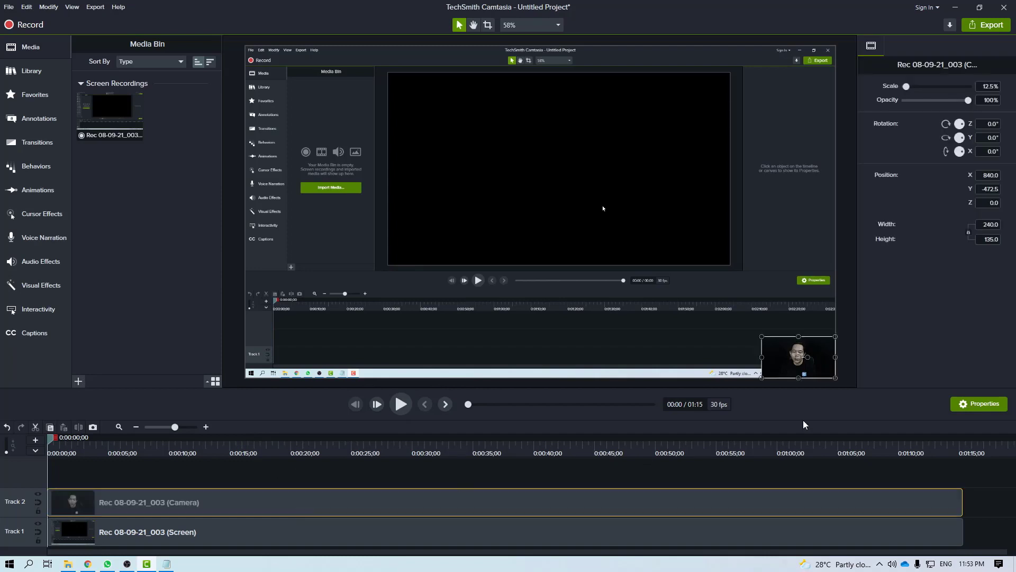
click(462, 534)
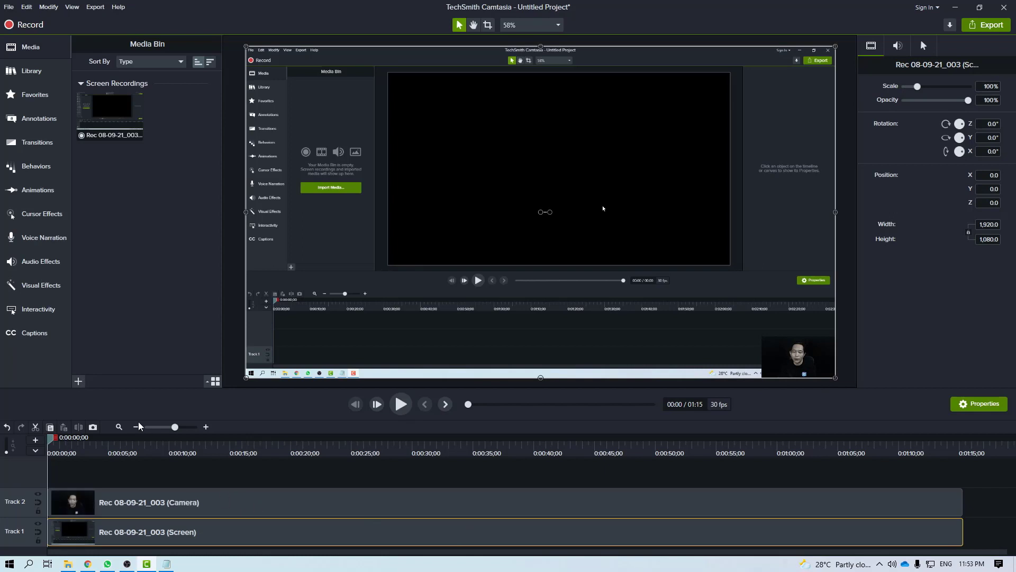
- Hide and show Track 1 with the screen recording, and do the same for Track 2 with the camera
click(39, 524)
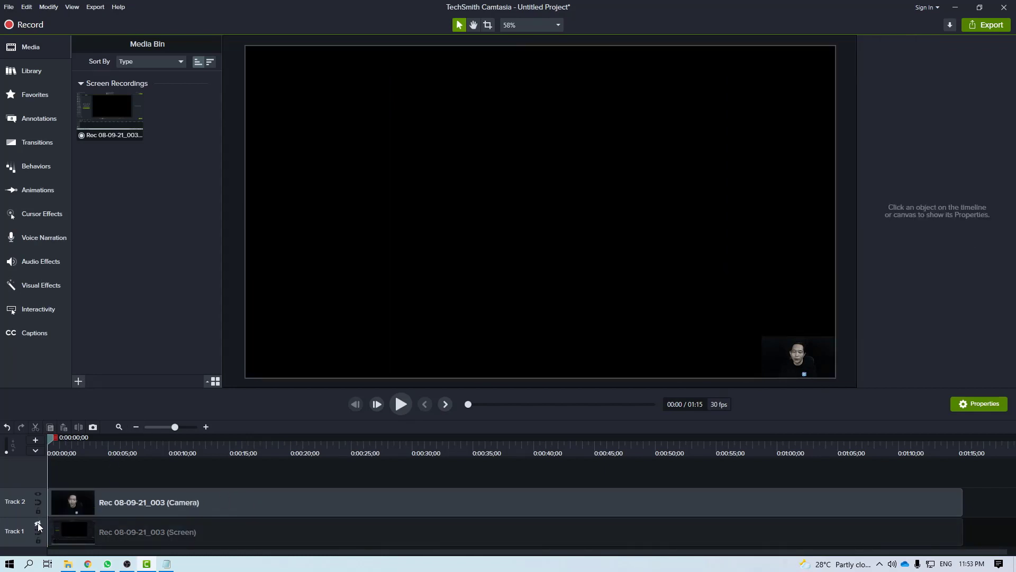
click(39, 524)
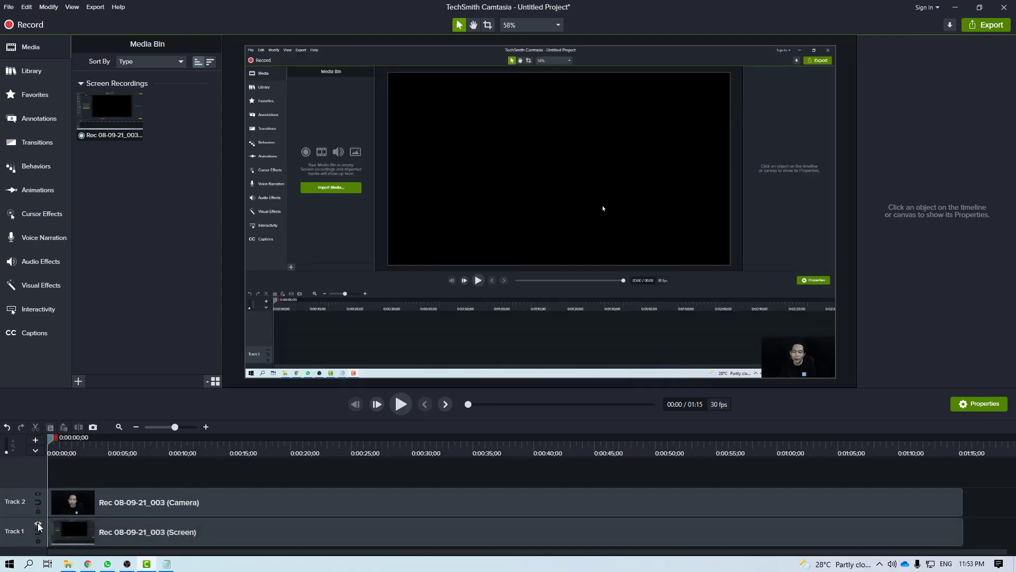
click(38, 494)
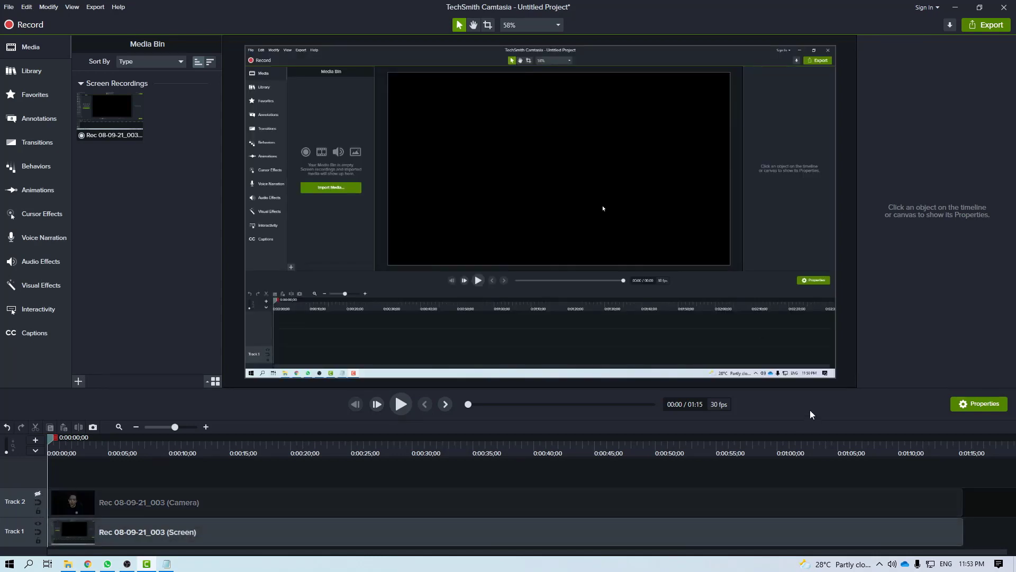
click(38, 494)
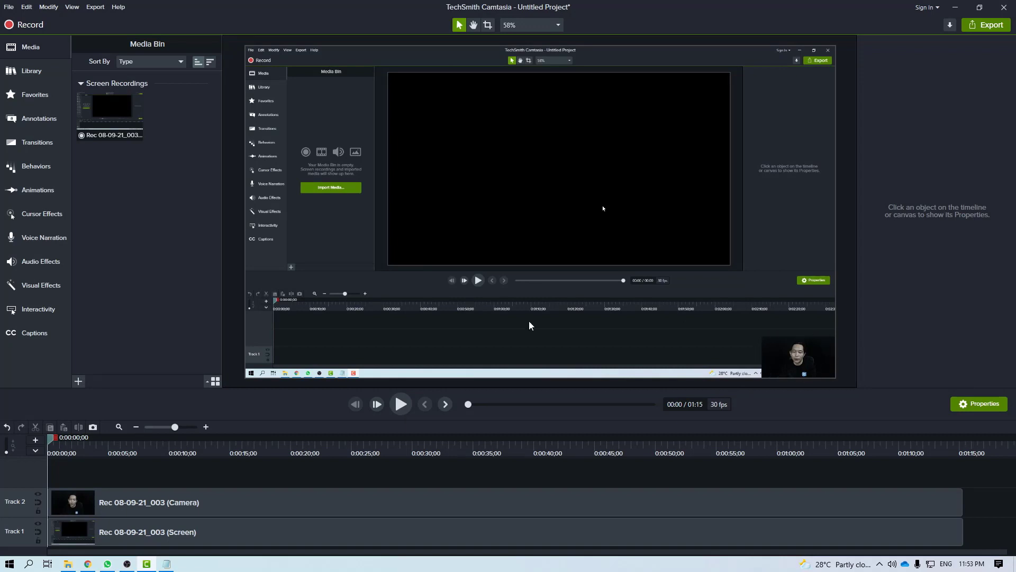
- Compare the properties of the camera clip and the screen clip, leaving neither selected
click(138, 502)
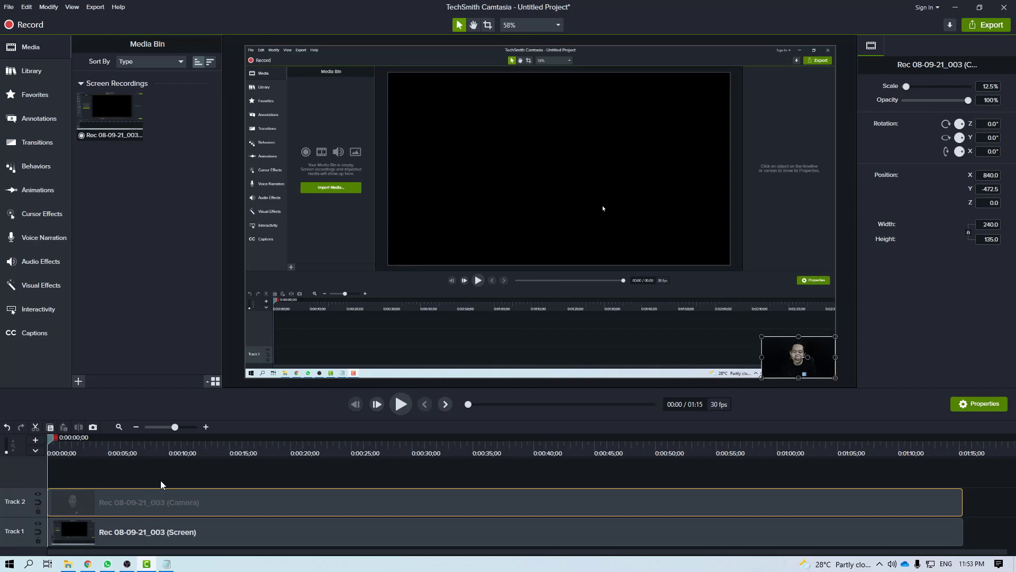
click(154, 532)
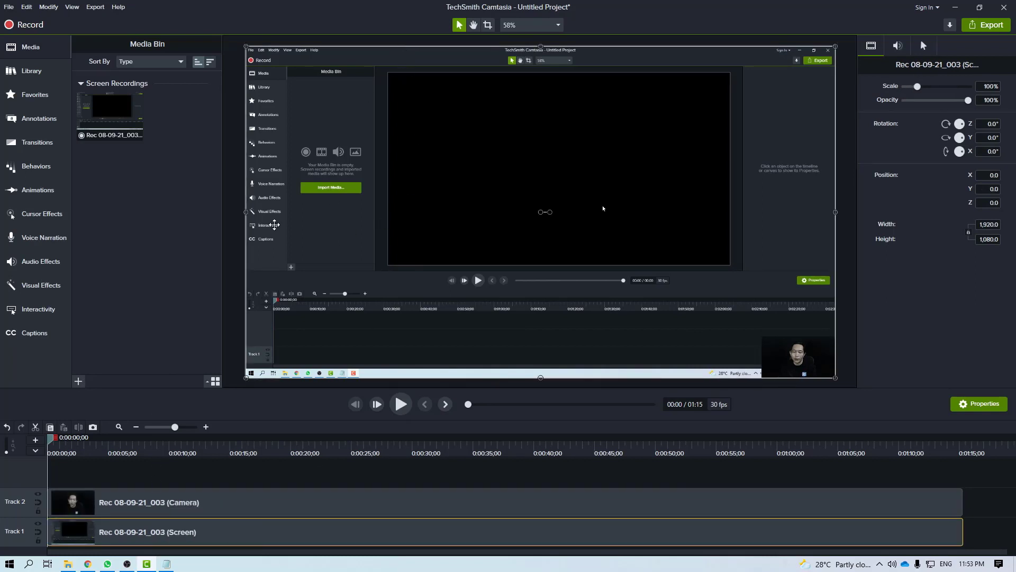
click(391, 475)
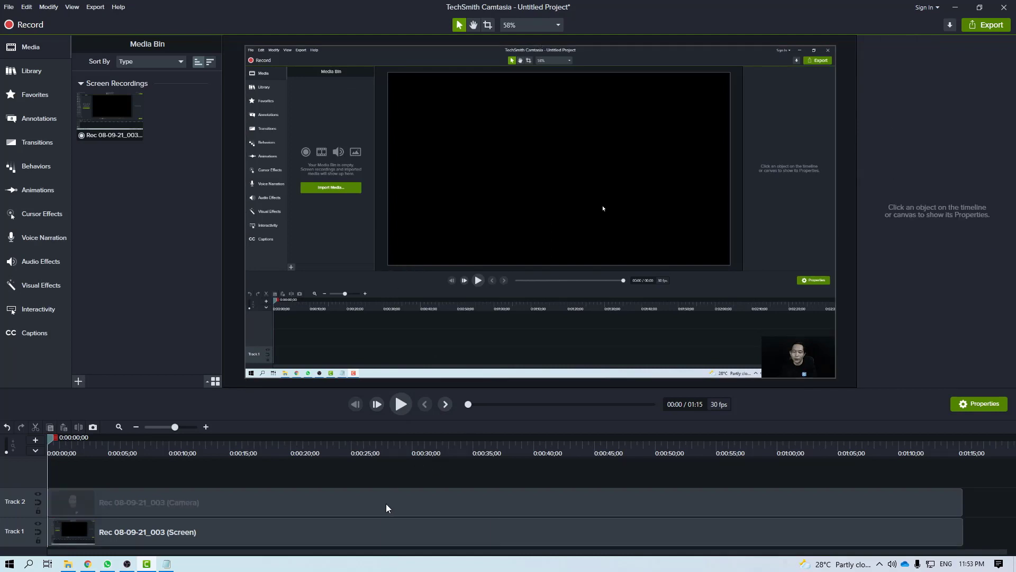
- Enlarge the camera clip on the canvas to about 46% scale and move the playhead to 4 seconds
click(152, 502)
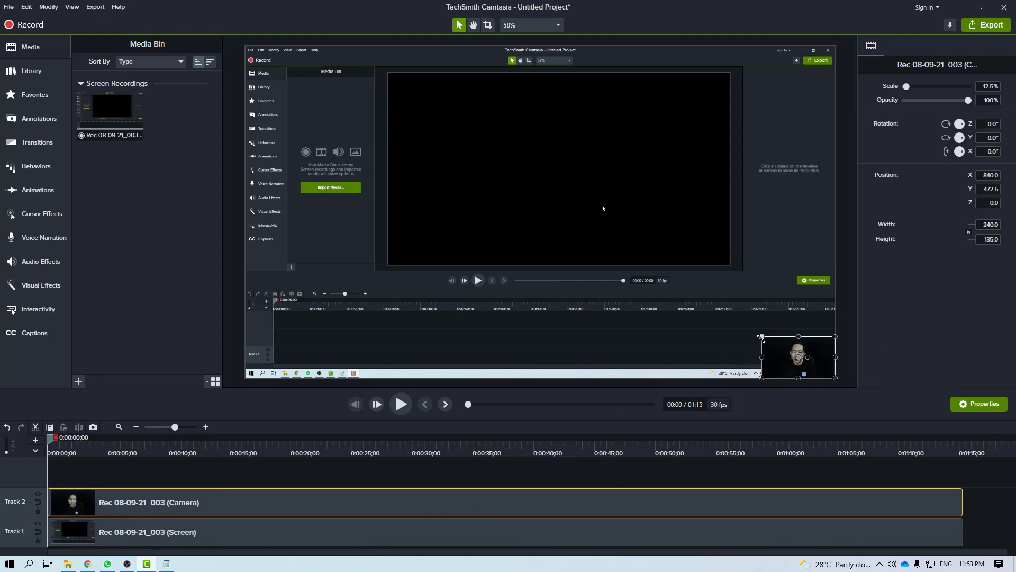
drag(761, 336, 565, 228)
drag(54, 438, 101, 442)
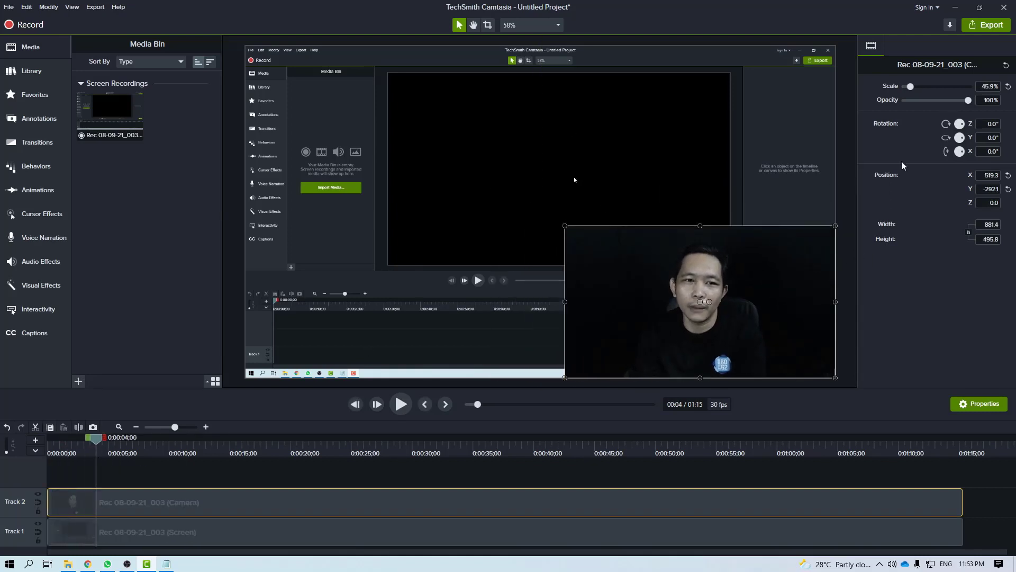
- Set the camera clip's scale to 40% and move it flush into the canvas's lower-right corner
drag(911, 85, 917, 91)
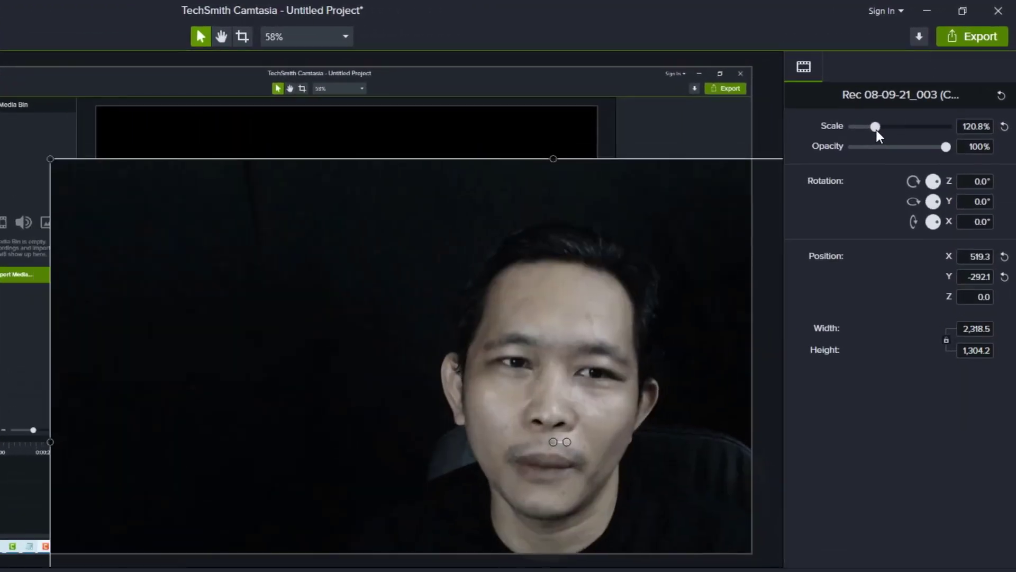
drag(877, 131, 866, 137)
click(975, 126)
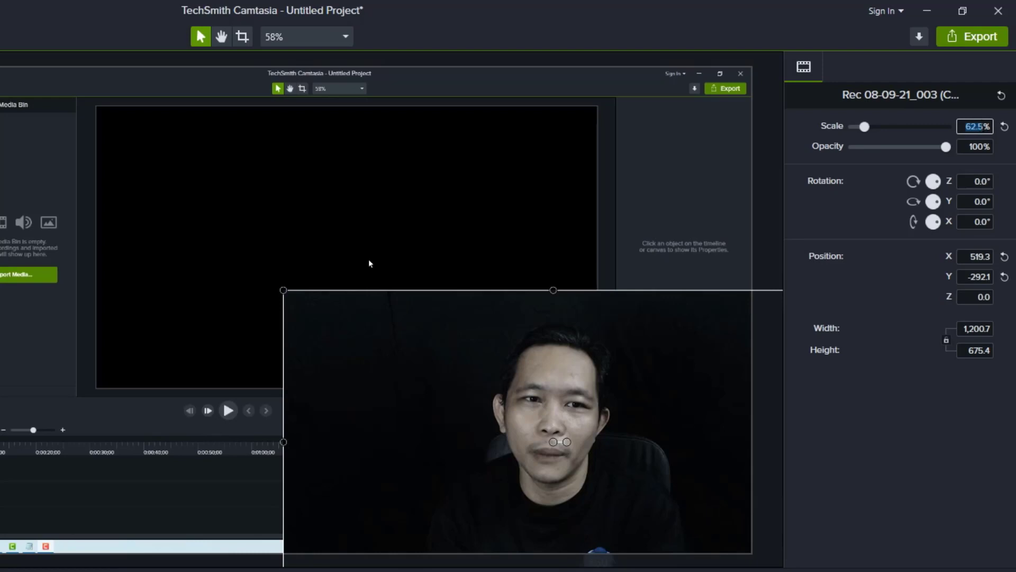
text(40)
key(Return)
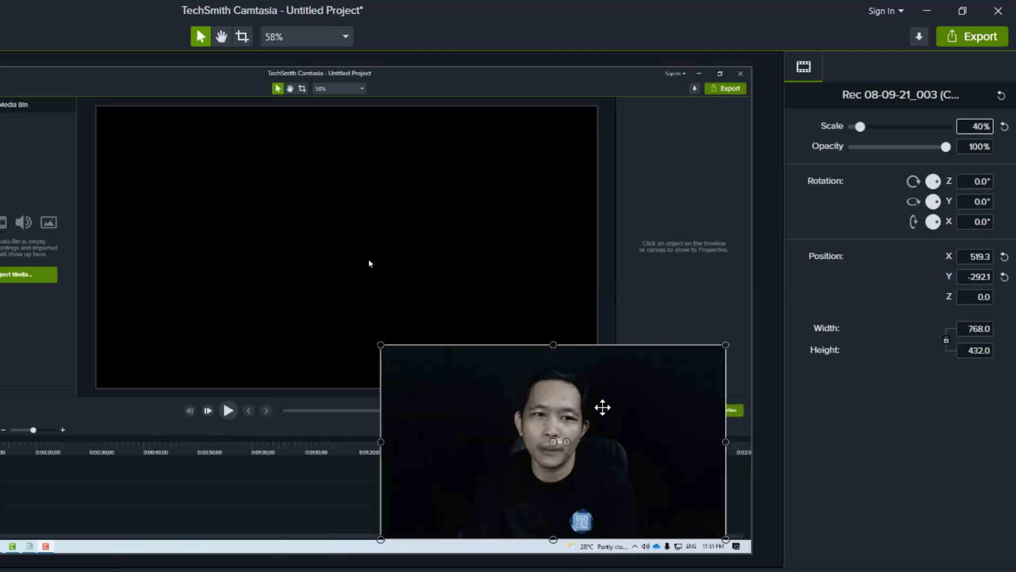
drag(602, 407, 635, 420)
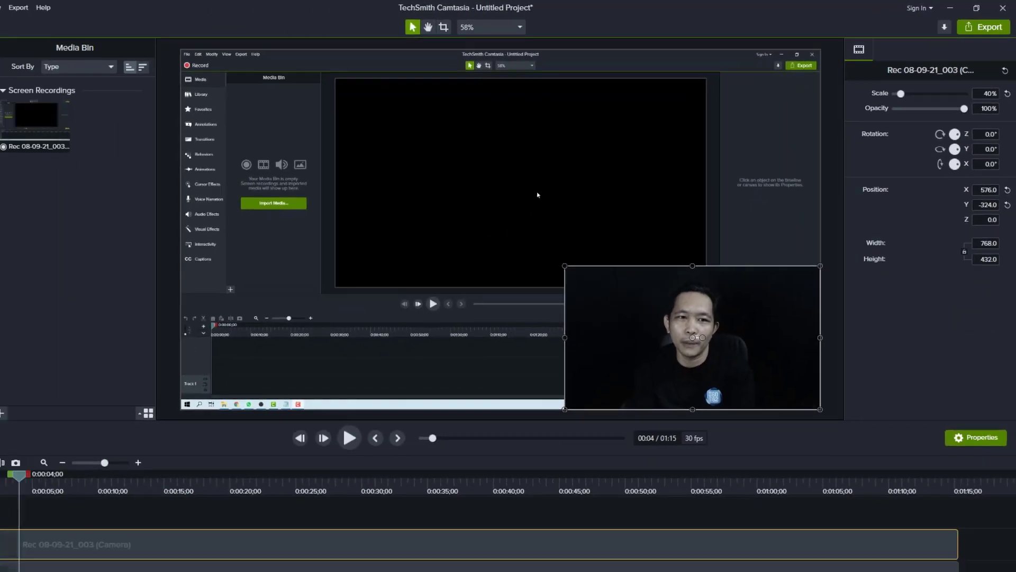
- Crop the camera clip's left and right sides to a width of about 566 and move it flush with the canvas's right edge
click(469, 538)
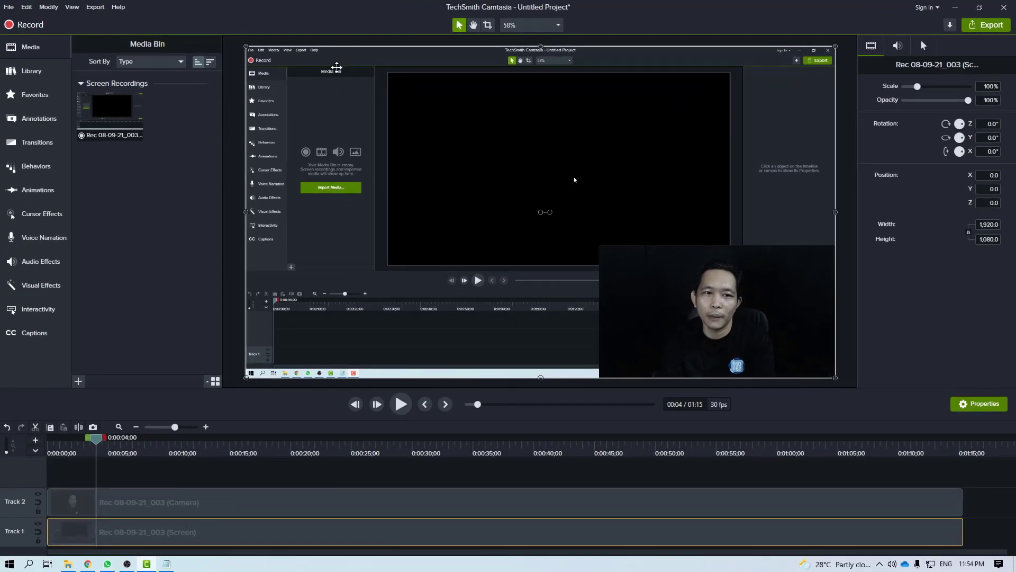
click(730, 298)
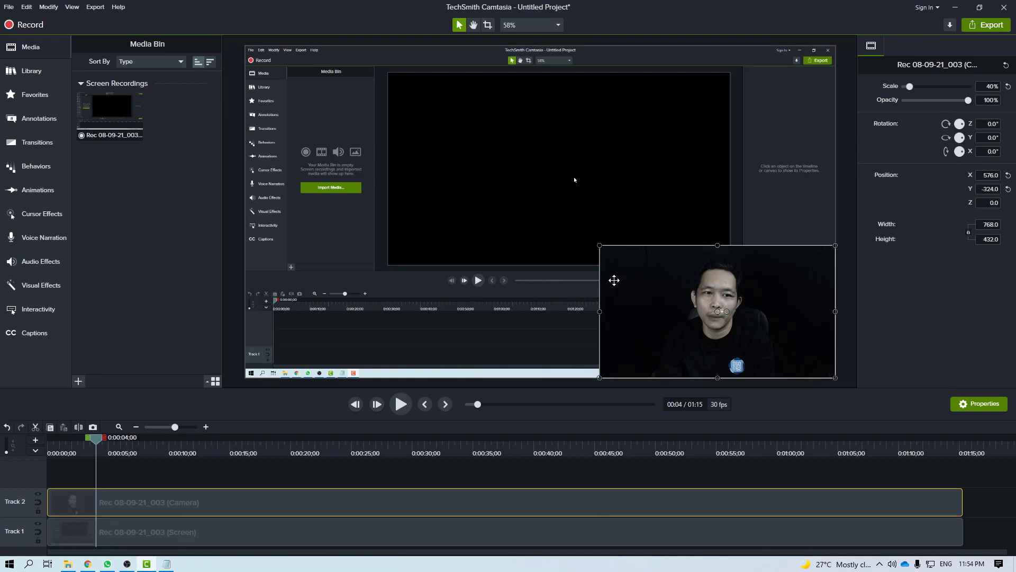
click(487, 25)
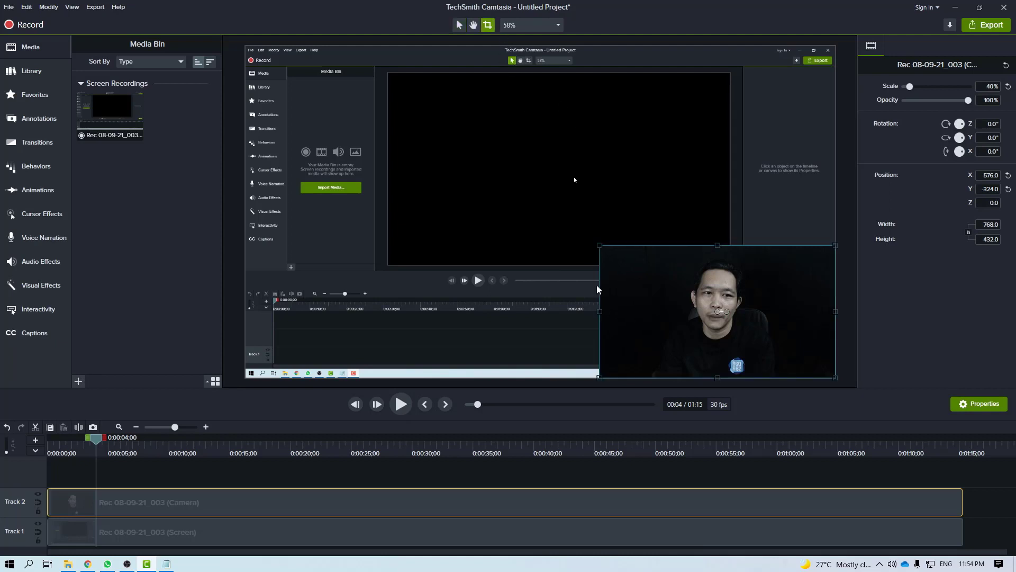
drag(600, 312, 626, 313)
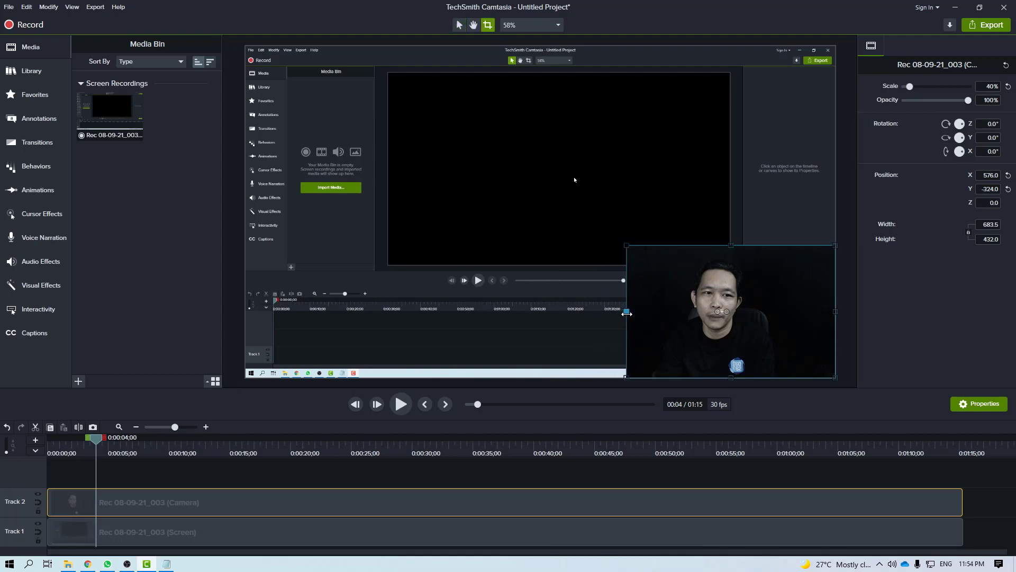
drag(835, 312, 803, 315)
drag(741, 290, 764, 292)
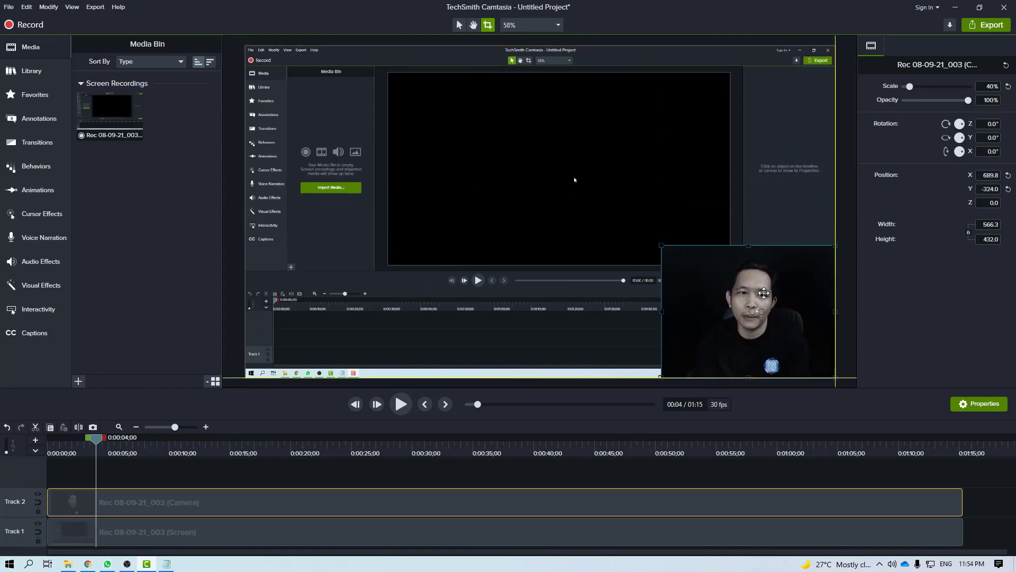
- Play the recording from the 4-second mark to check the cropped camera overlay
click(566, 483)
click(728, 340)
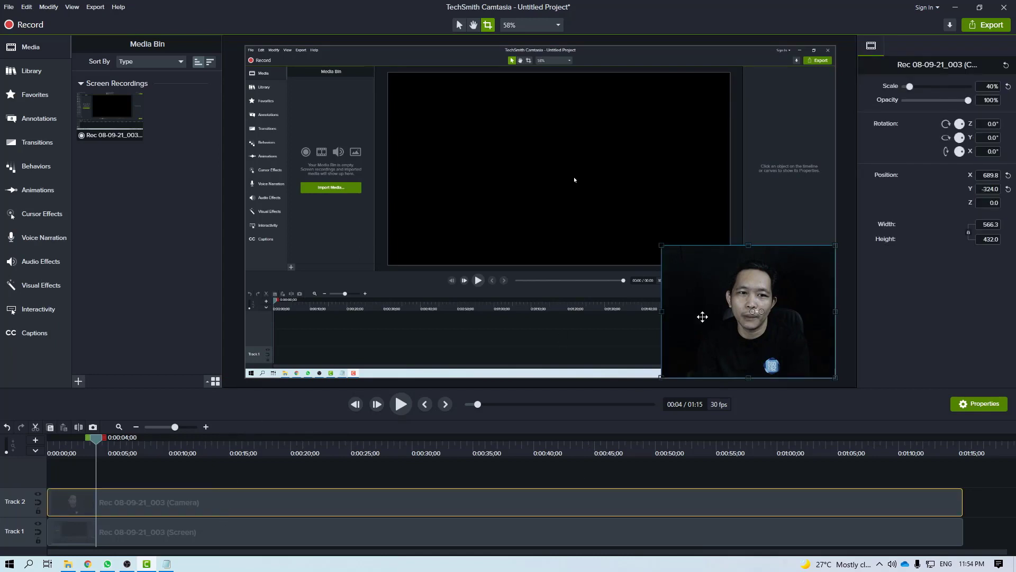
click(401, 404)
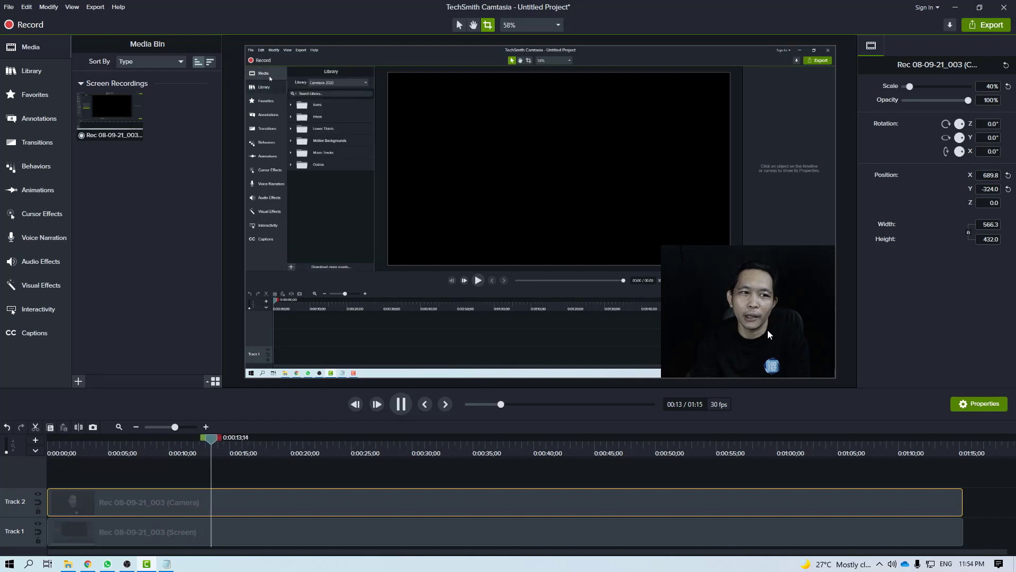
- Pause playback at the 15-second mark, switch the canvas from crop to edit mode and select the screen clip on Track 1
click(410, 405)
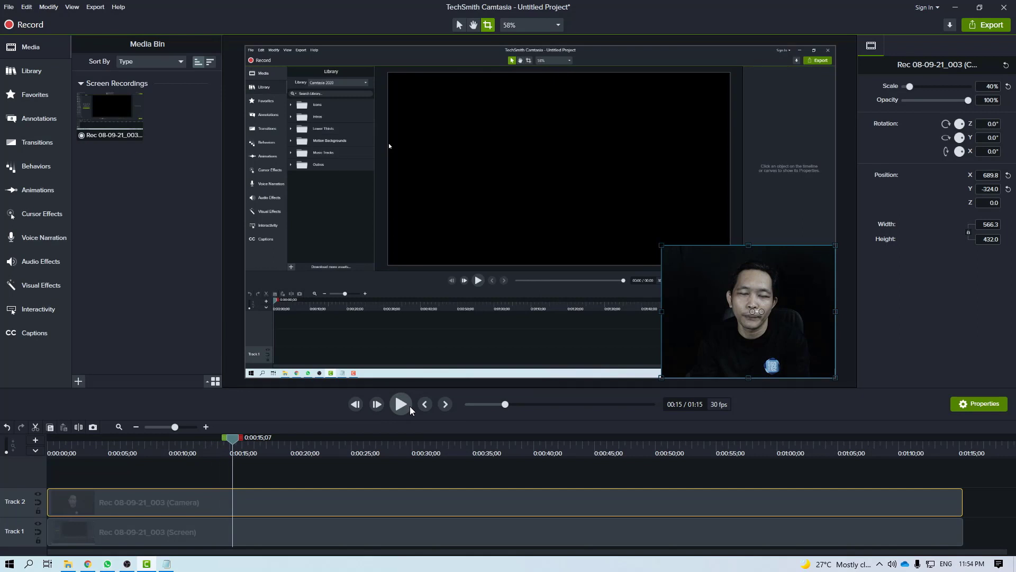
click(295, 531)
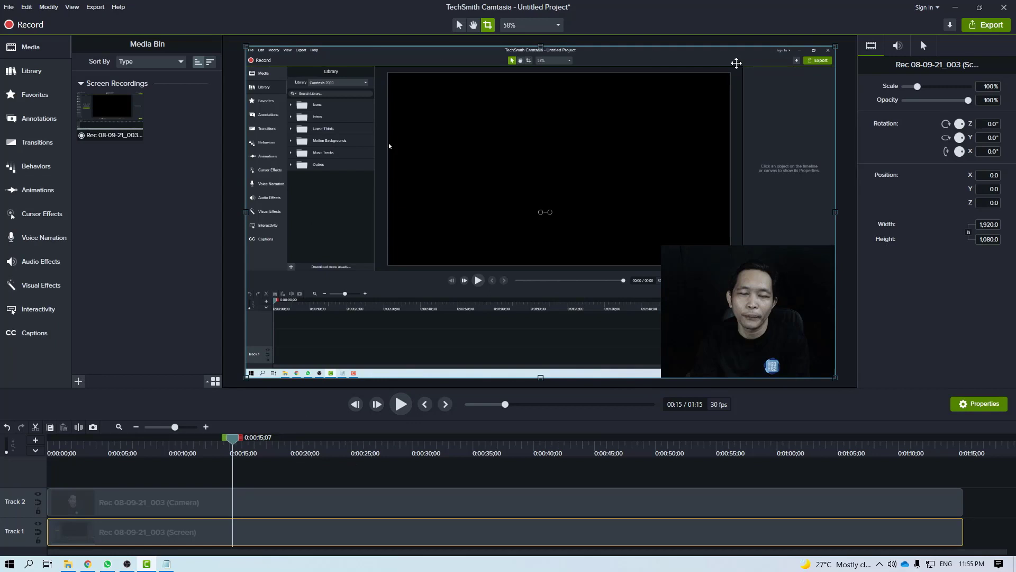
click(459, 25)
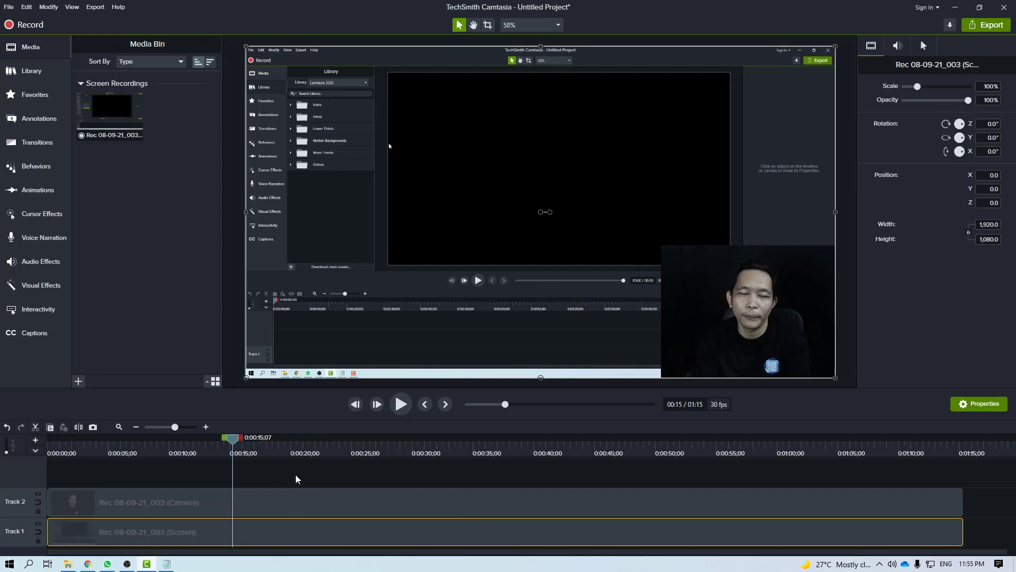
click(297, 476)
click(300, 538)
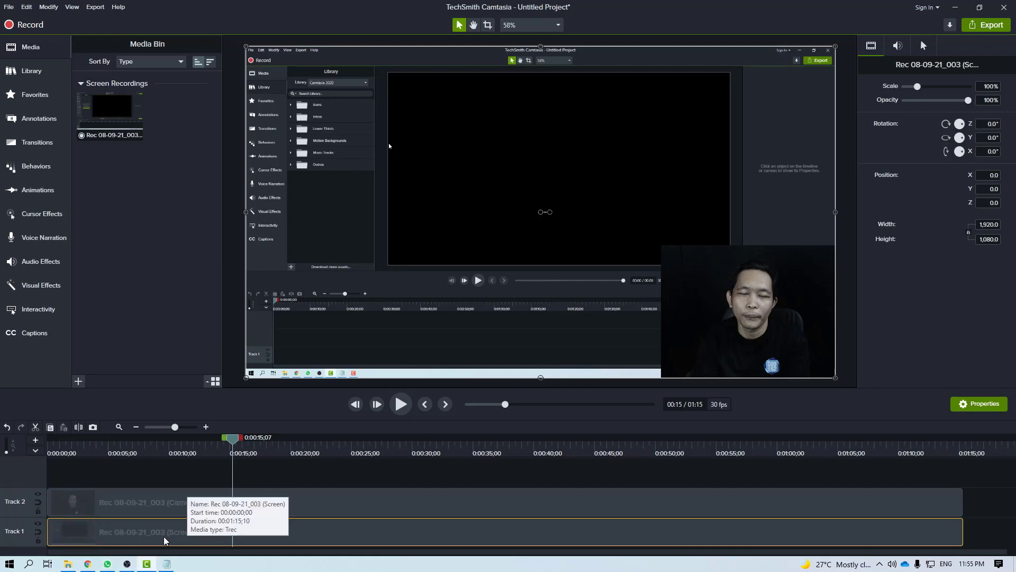
- Hide Track 1 to check which footage it holds, show it again and reselect the screen clip
click(39, 524)
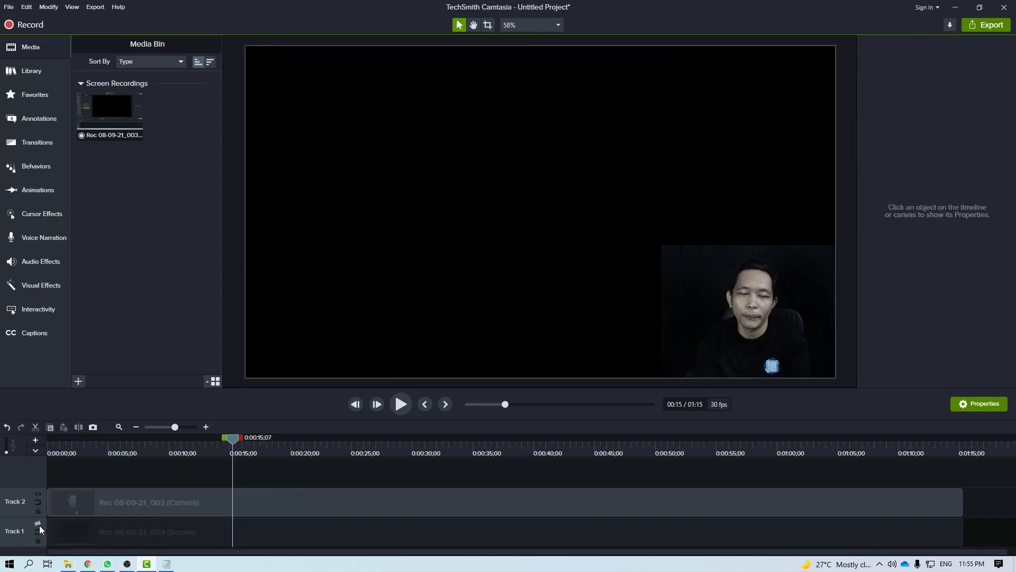
click(39, 524)
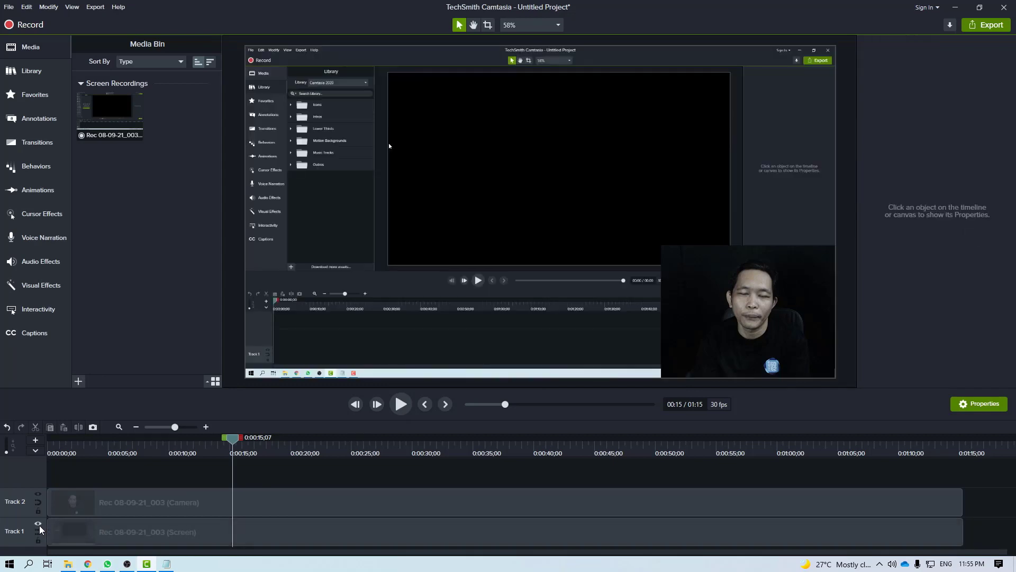
click(96, 539)
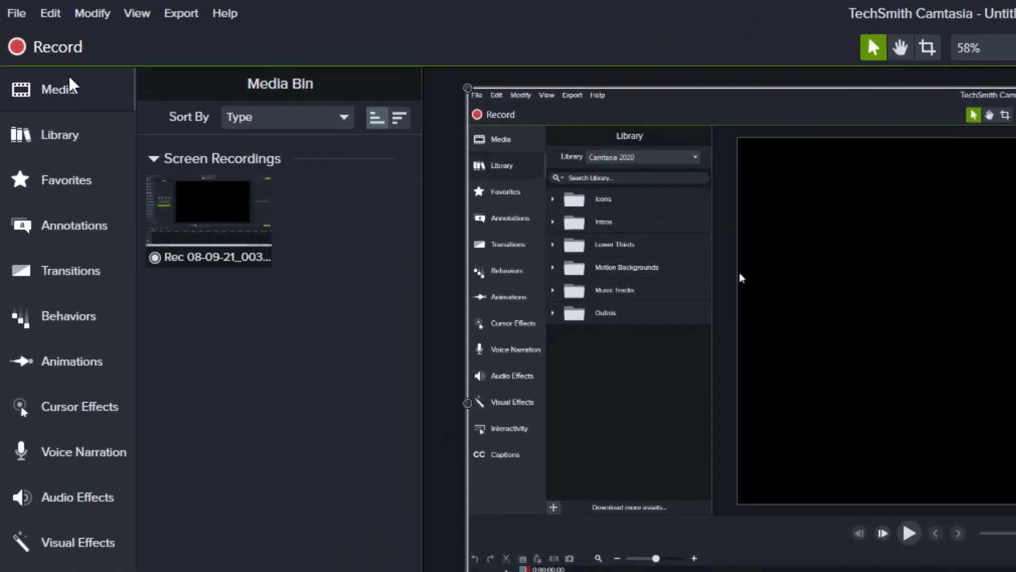
- Add a Zoom-n-Pan animation at 15 seconds that zooms to 215% on the upper-left area of the recording
click(93, 367)
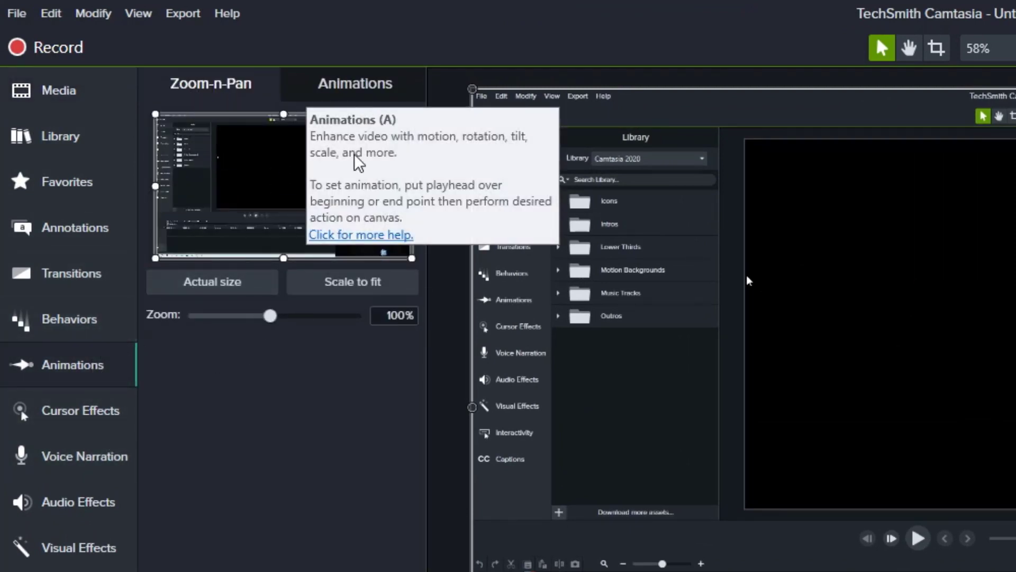
click(369, 100)
click(249, 94)
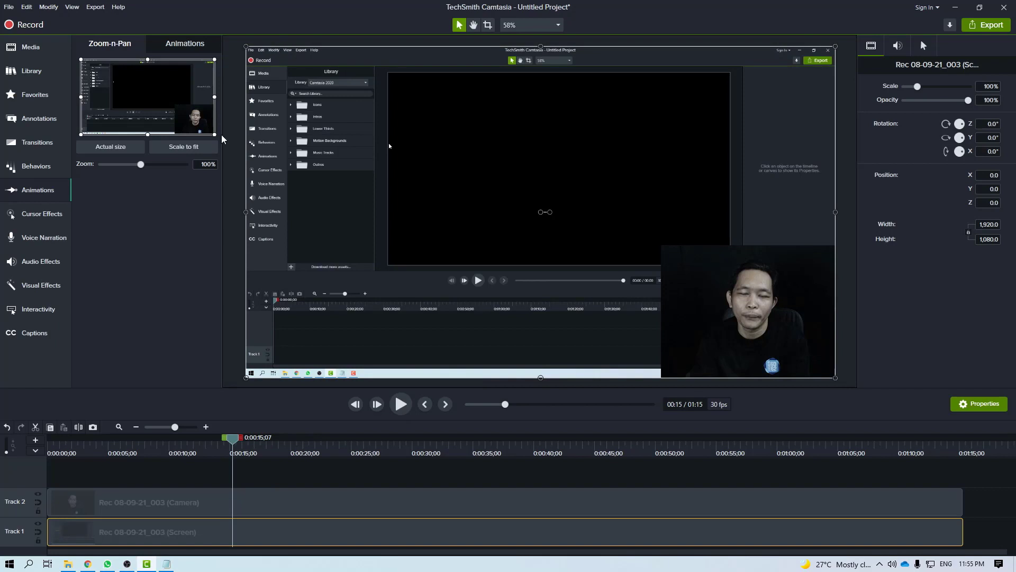
drag(211, 133, 132, 94)
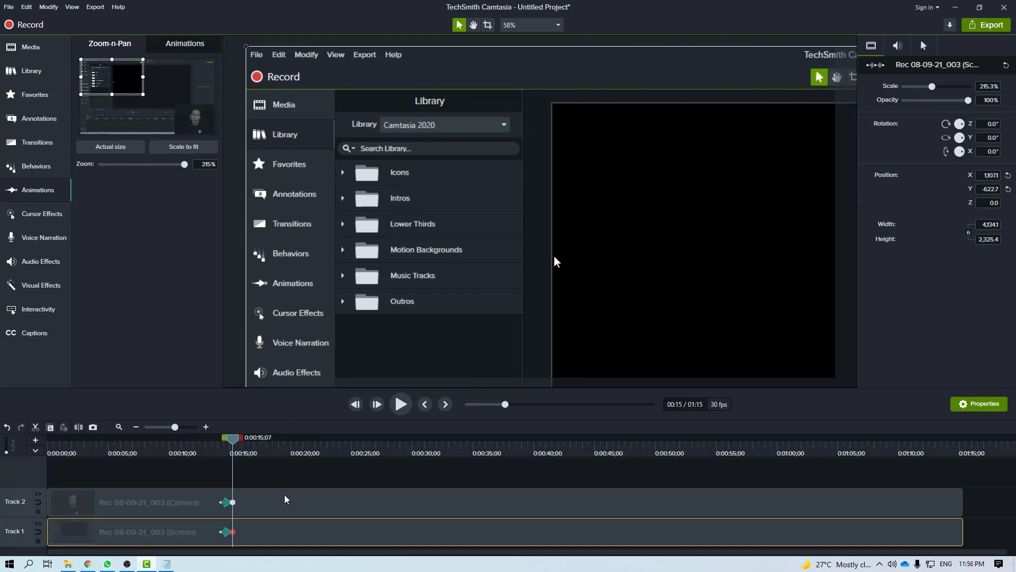
- Delete the zoom animation from the camera clip, and undo both the deletion and the zoom
click(210, 478)
click(203, 508)
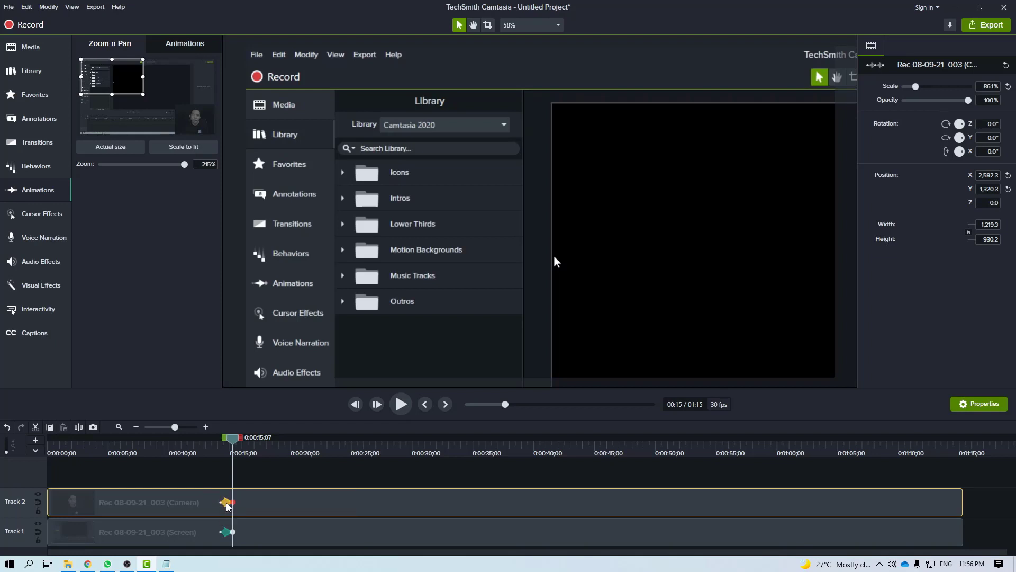
key(Delete)
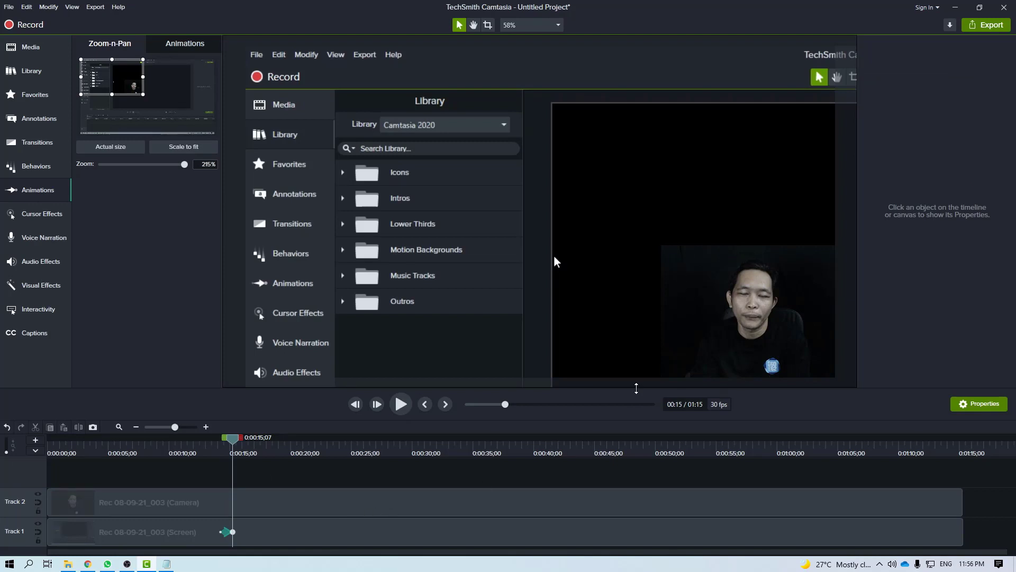
click(427, 513)
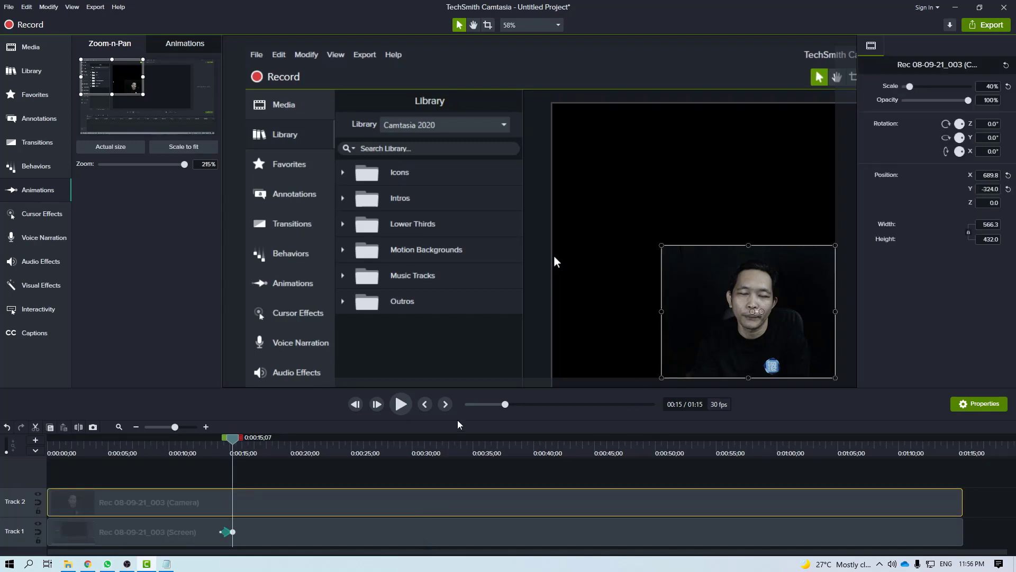
key(ctrl+z)
key(ctrl+z)
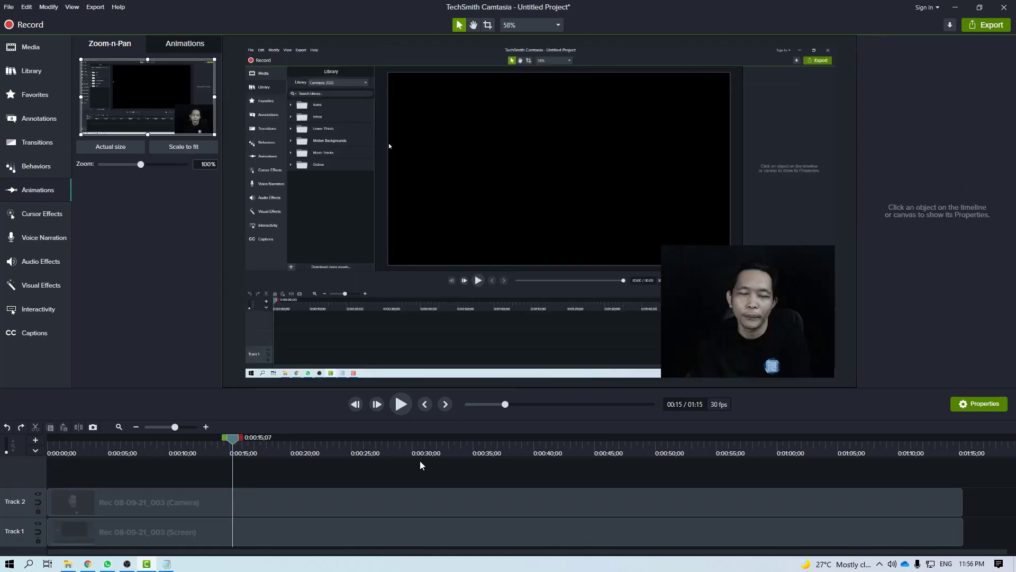
- Lock the camera's Track 2 and add a 374% zoom on the screen clip's upper-left corner at 0:00:10;25
click(258, 505)
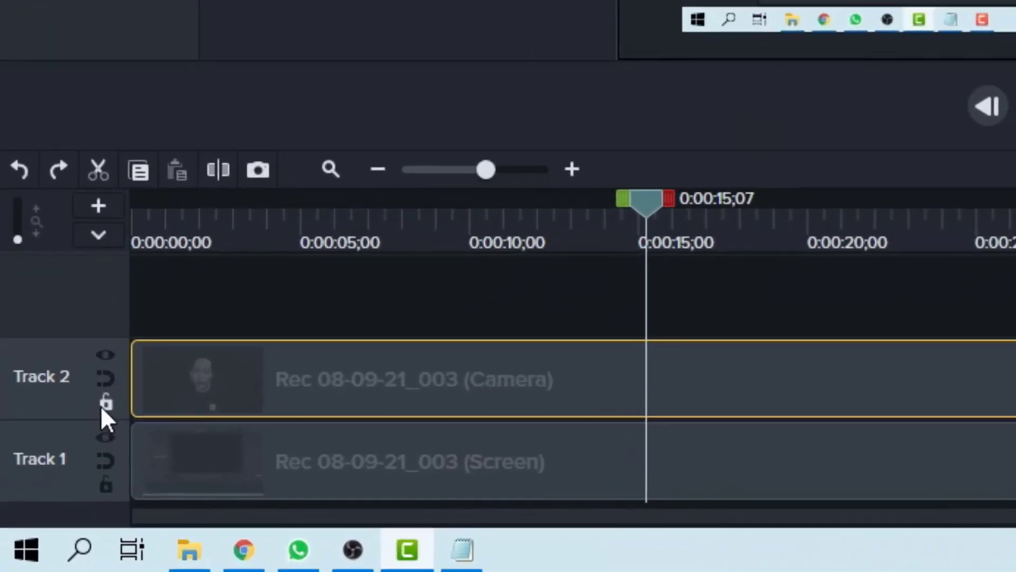
click(102, 405)
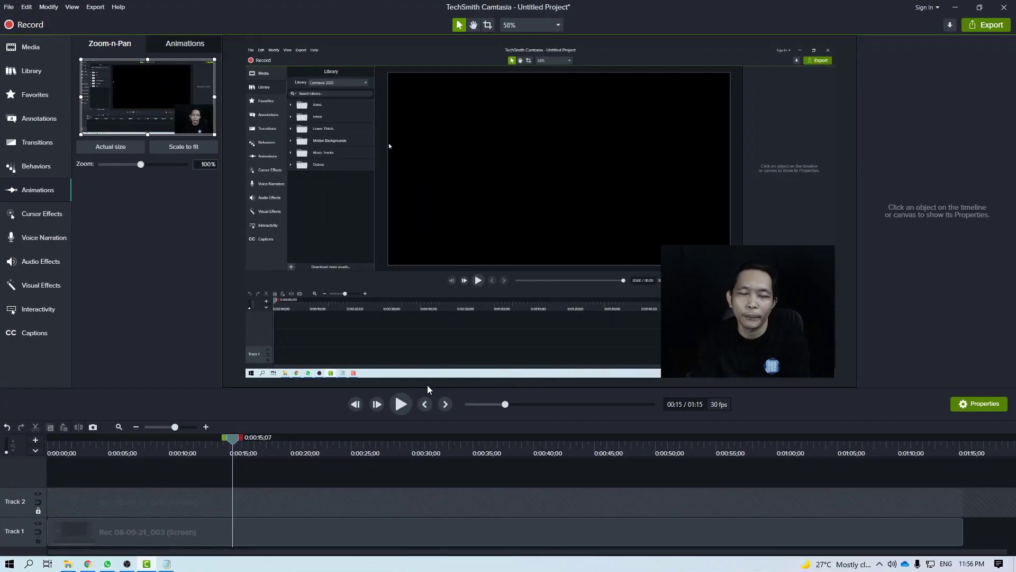
drag(233, 443, 182, 446)
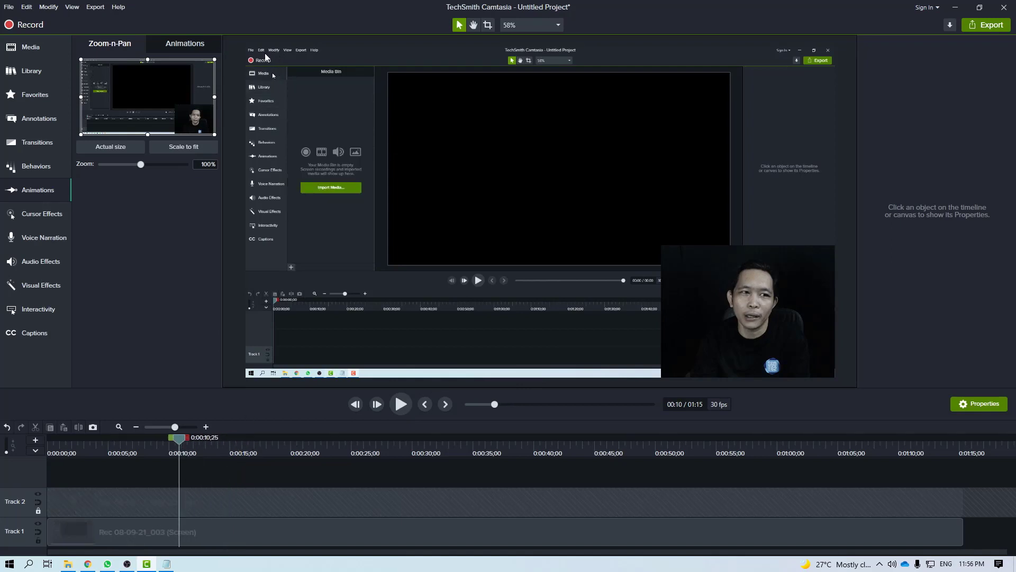
click(215, 532)
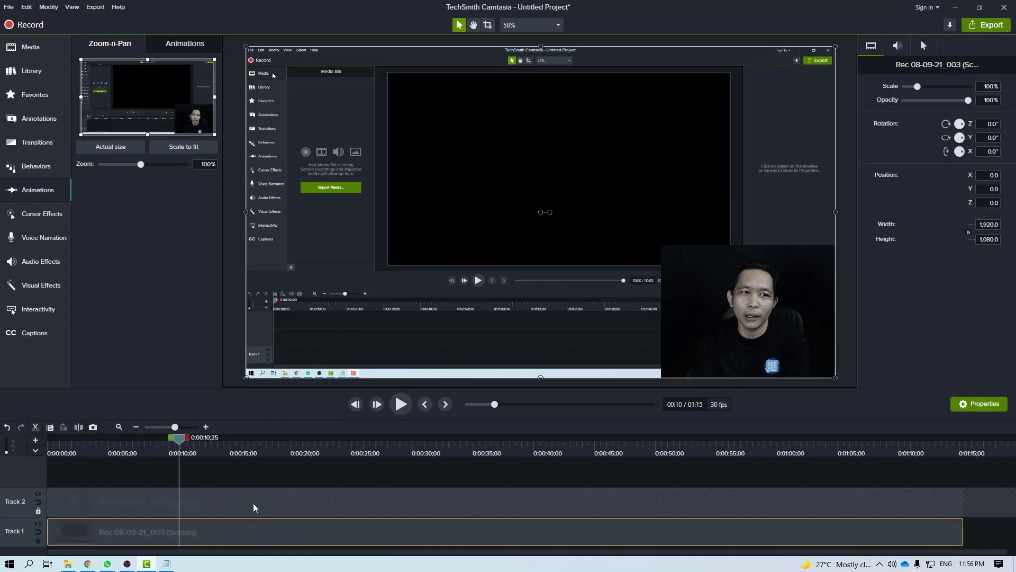
drag(215, 135, 117, 80)
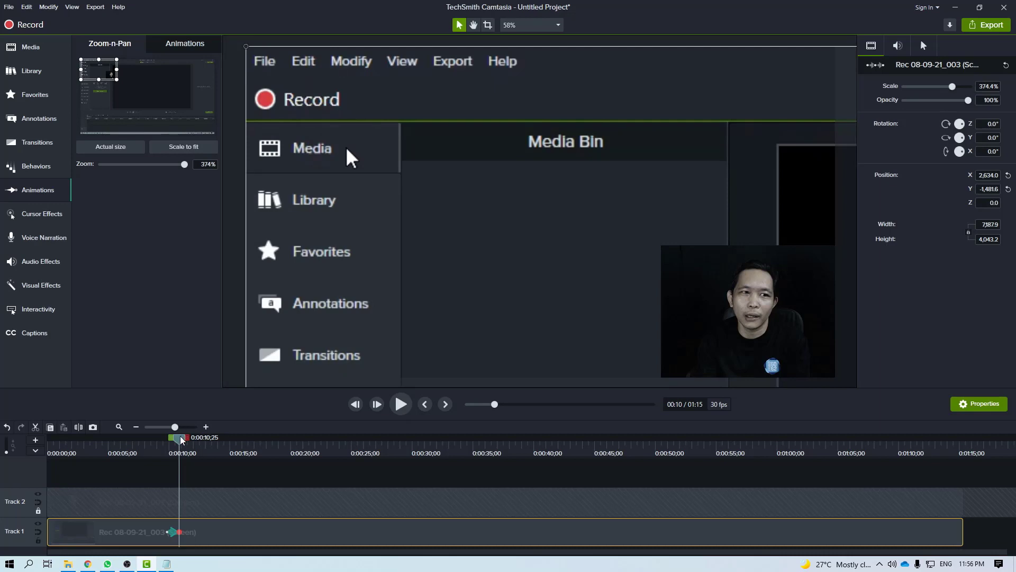
- Pan the zoomed view down to the lower sidebar entries at 15 seconds, and scale the view to fit at 0:00:20;11
drag(181, 441, 230, 454)
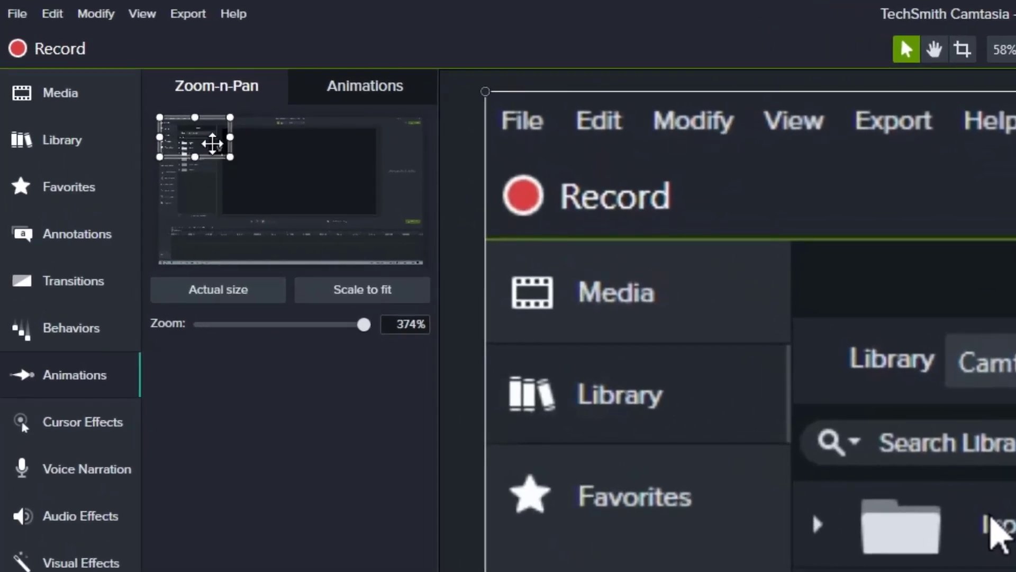
drag(197, 136, 200, 171)
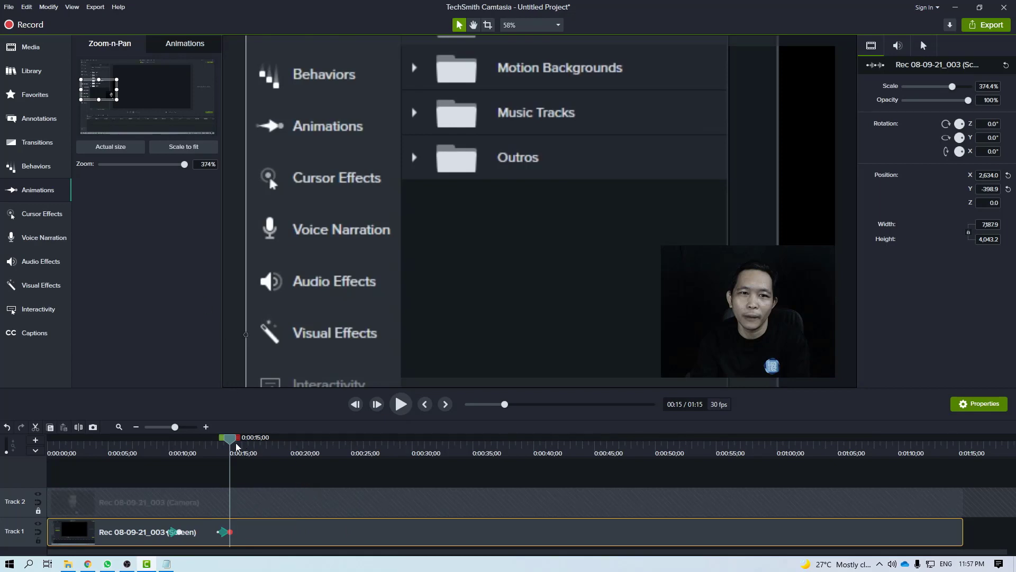
drag(231, 442, 296, 448)
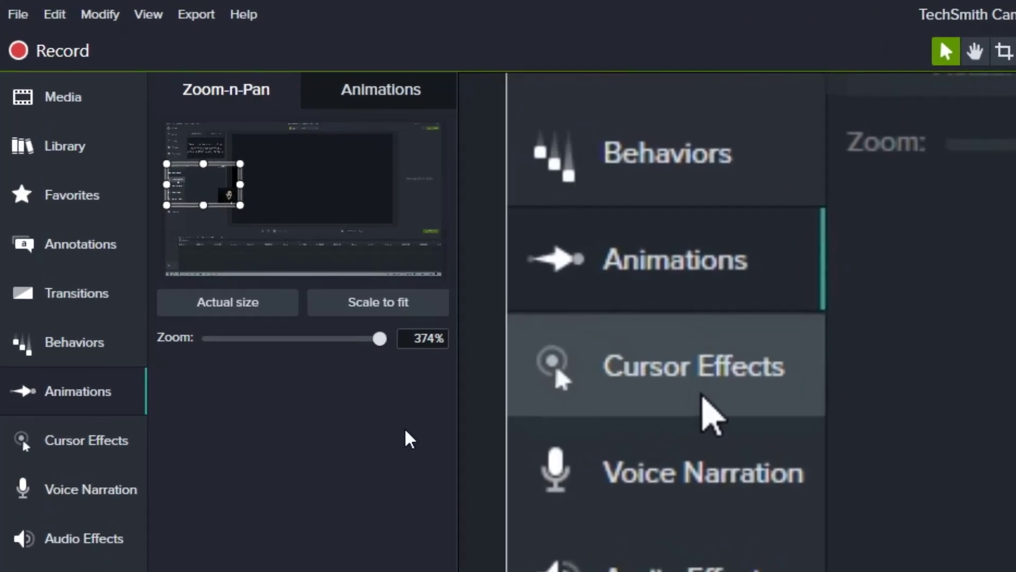
click(403, 309)
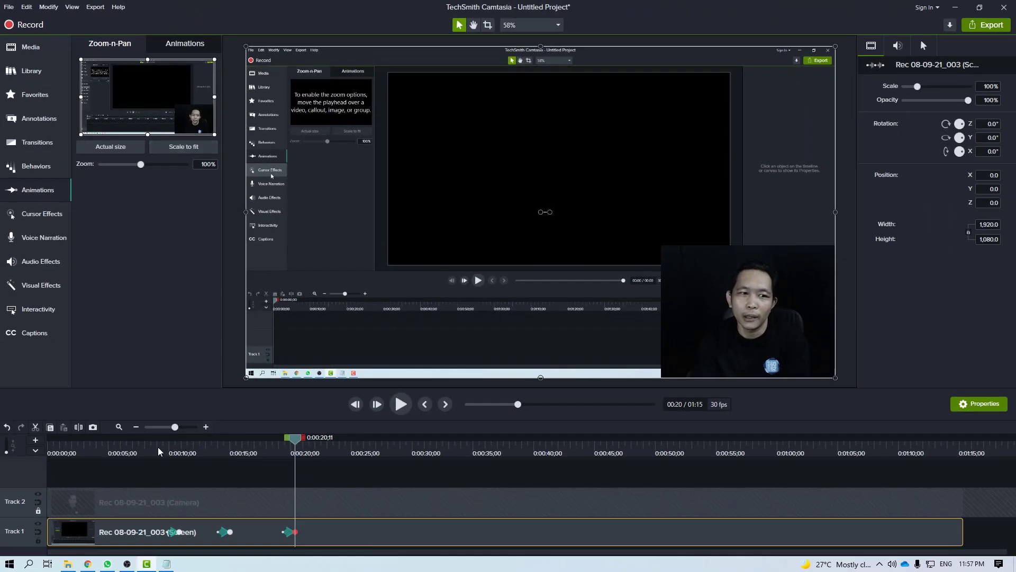
- Play the timeline from about 9 seconds through the three zoom animations to check them, stopping at about 22 seconds
click(157, 447)
click(401, 405)
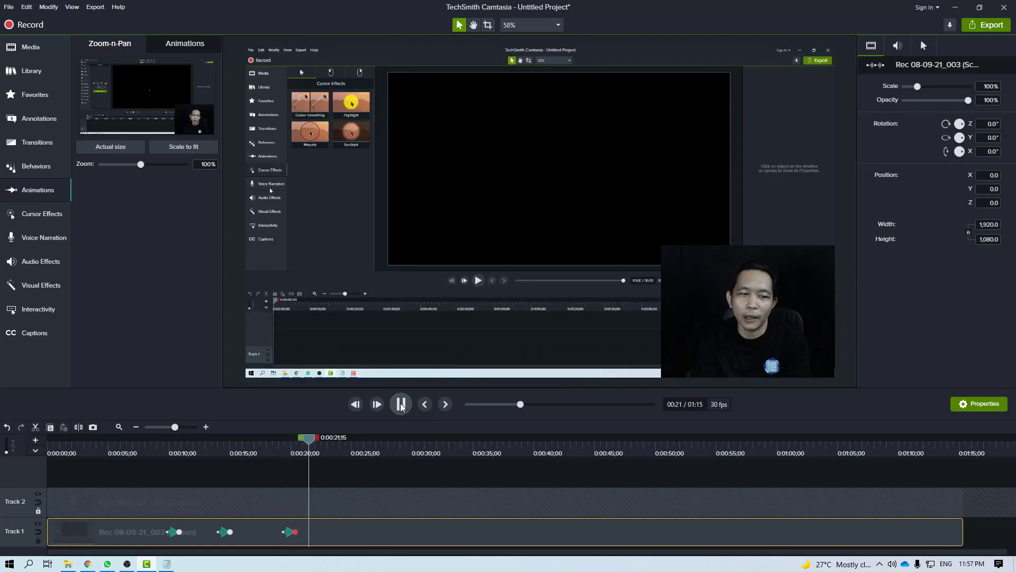
click(401, 405)
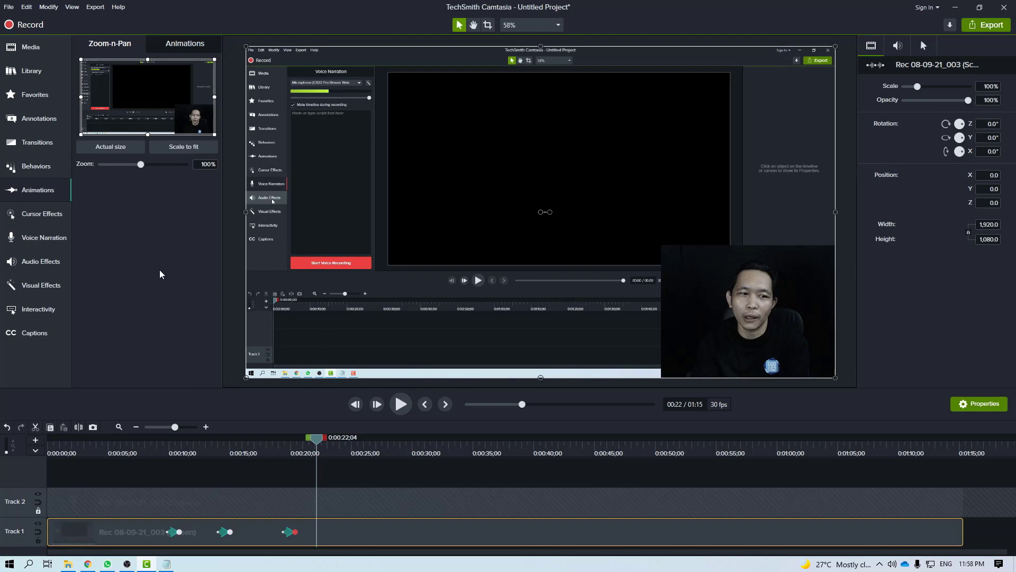
- List all styles of arrow annotations and add a yellow arrow to the canvas, stretched to point at the recording's Library entry
click(39, 119)
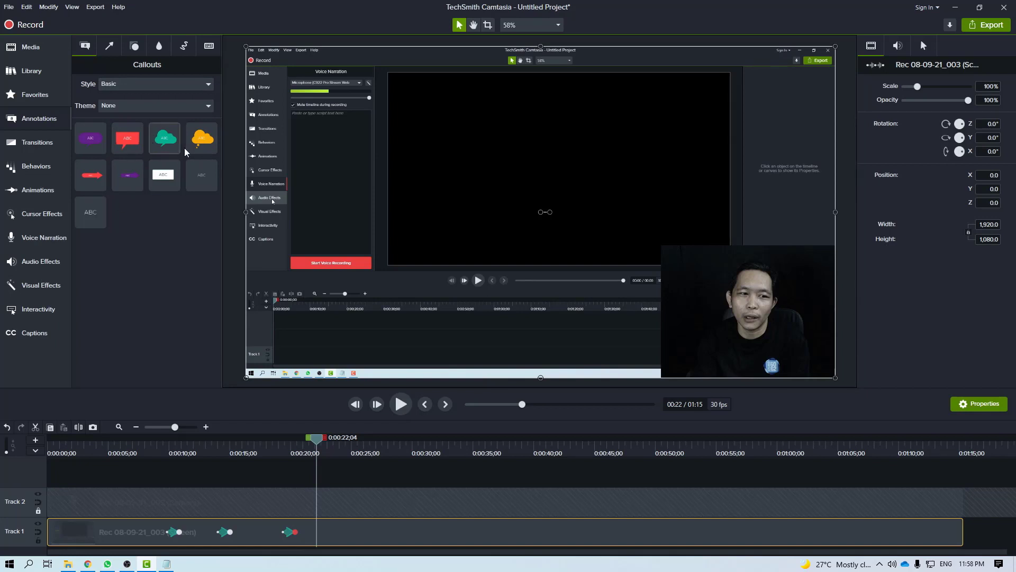
click(106, 48)
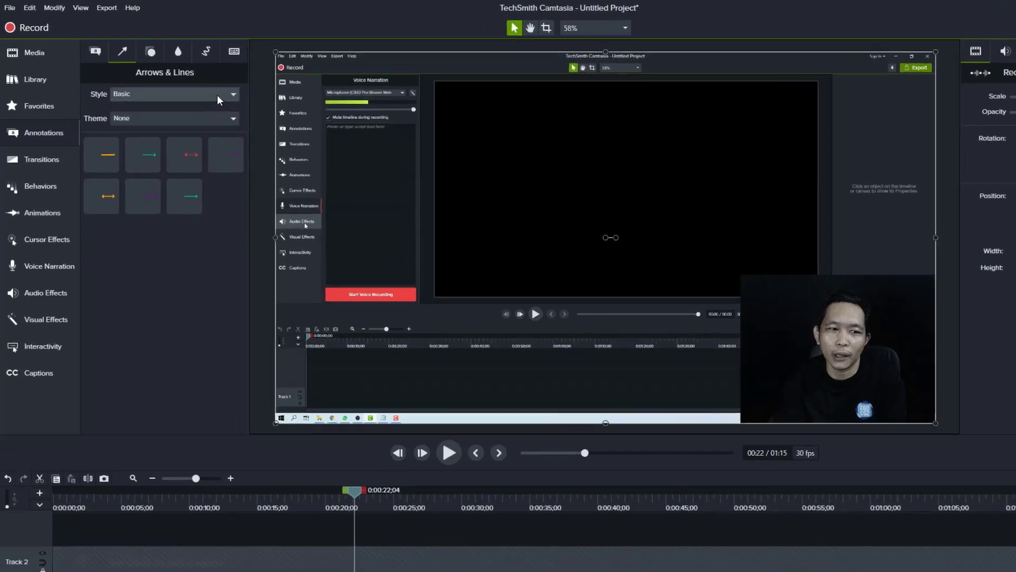
click(219, 100)
click(192, 108)
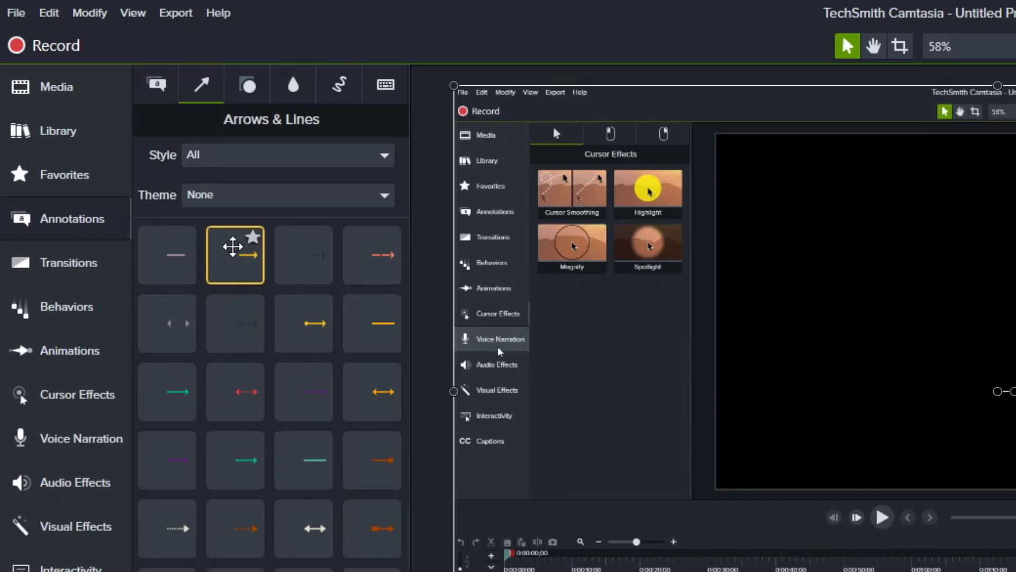
drag(236, 254, 995, 392)
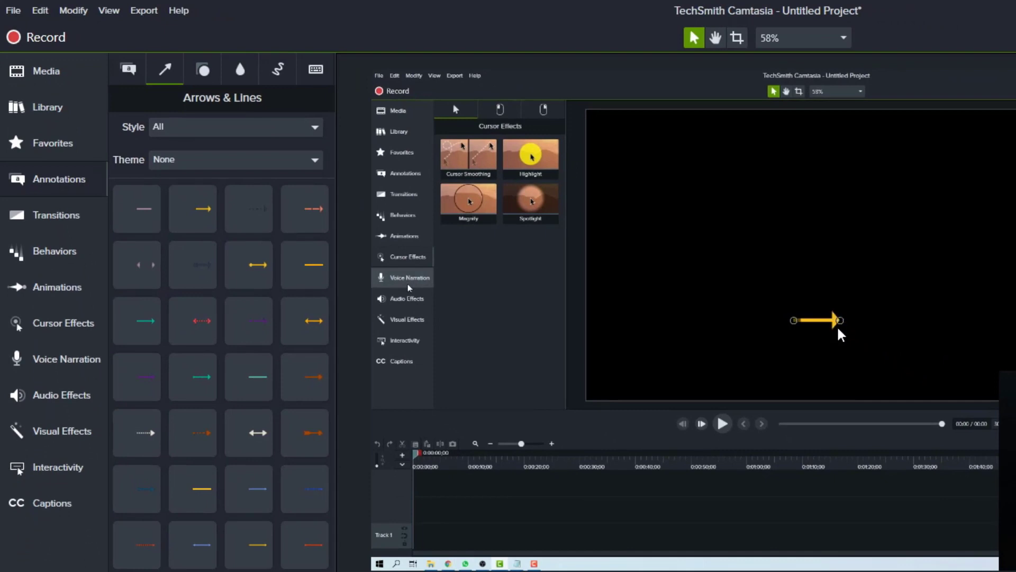
drag(840, 330, 414, 123)
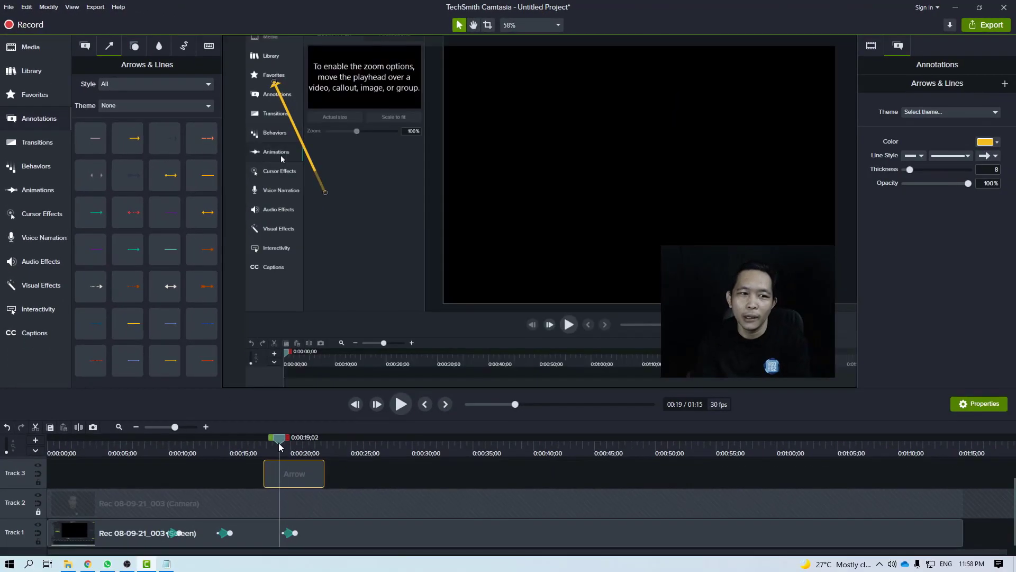
- Move the arrow clip on Track 3 to start at about 22 seconds, check it on the canvas, and delete it
click(260, 445)
drag(261, 445, 268, 446)
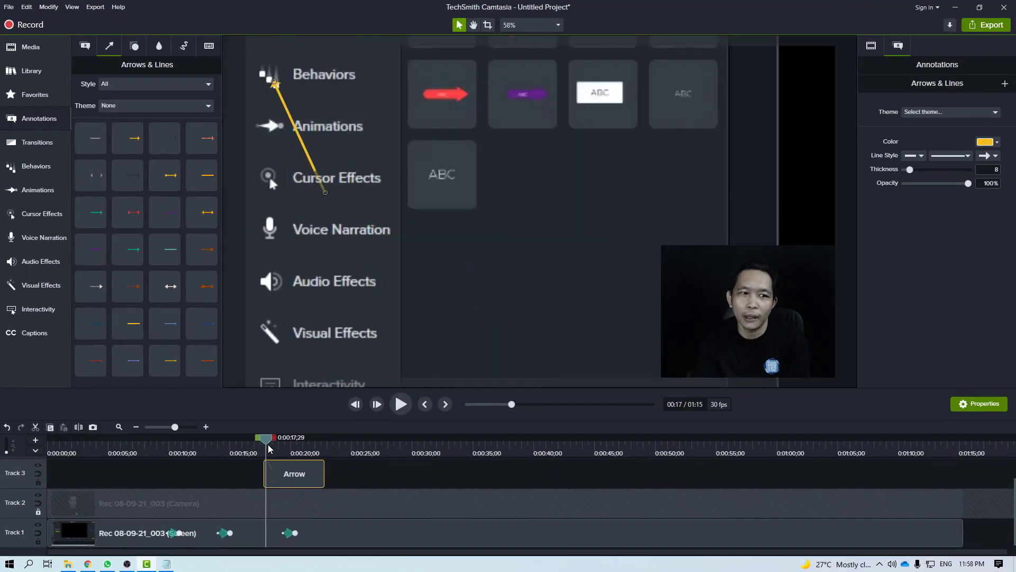
drag(300, 479, 354, 479)
drag(270, 441, 334, 447)
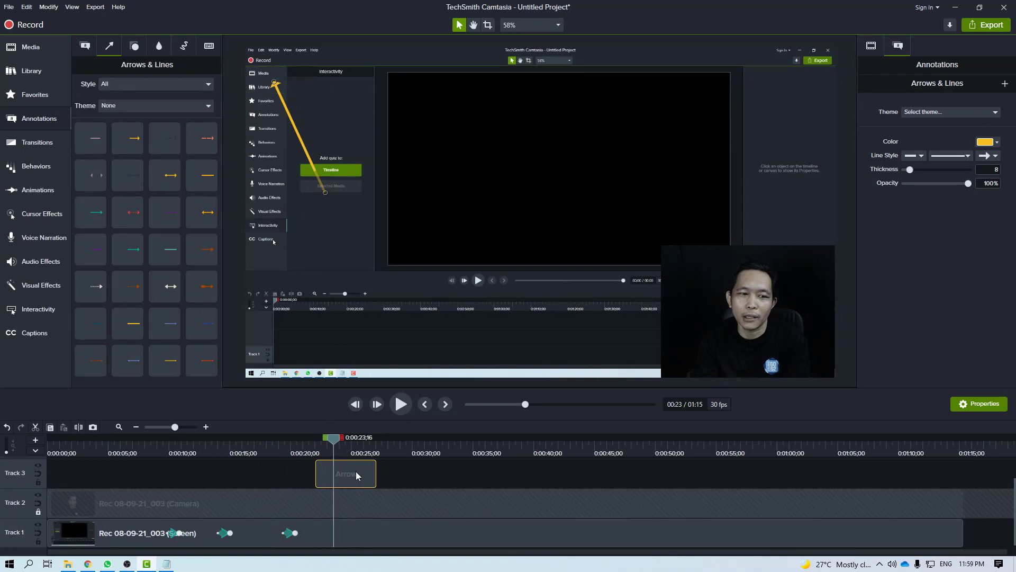
key(Delete)
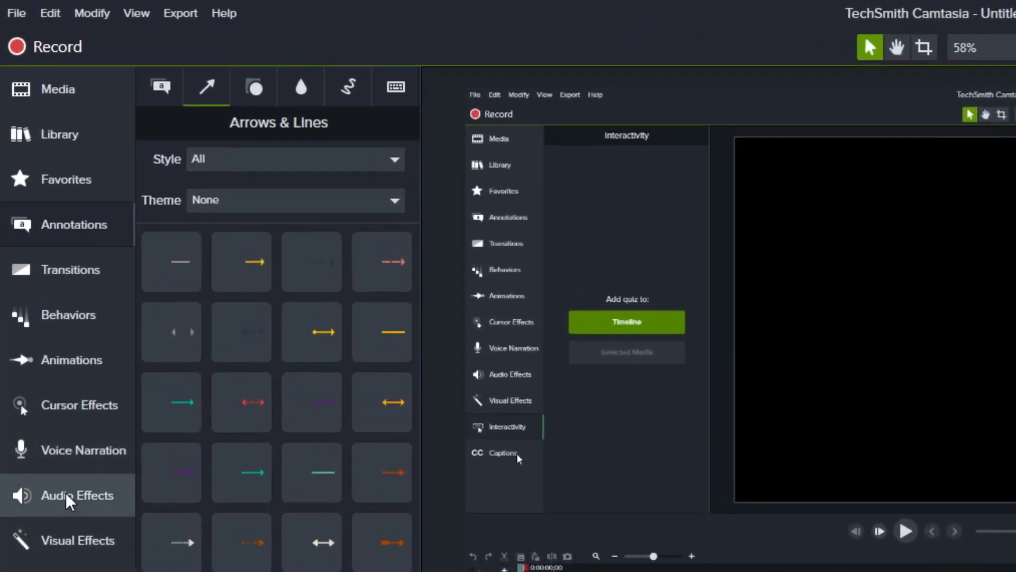
- Apply the Cursor Smoothing effect to the screen recording on Track 1 and play it to about 30 seconds to check the cursor movement
click(70, 410)
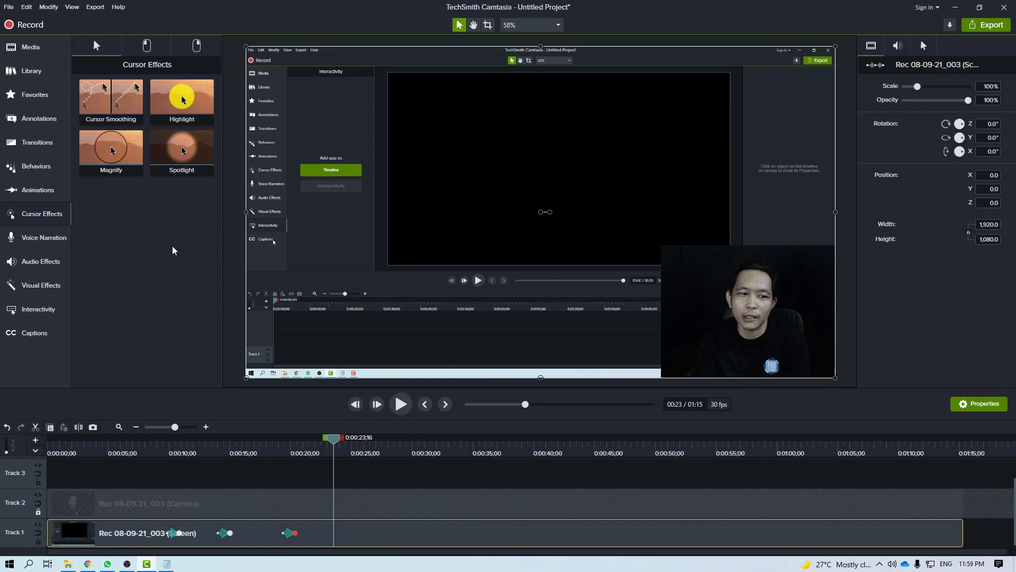
click(400, 405)
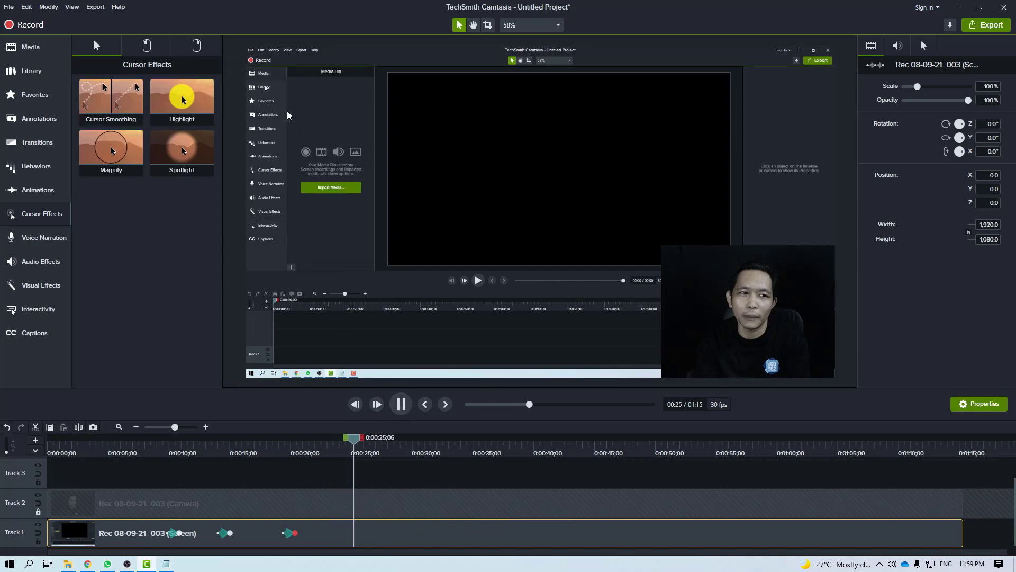
key(space)
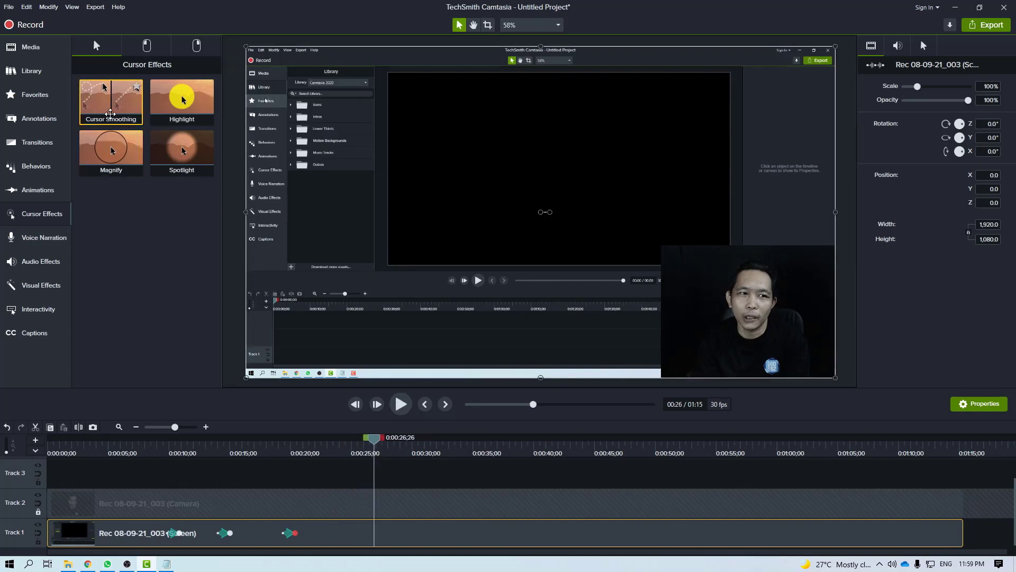
drag(110, 113, 350, 538)
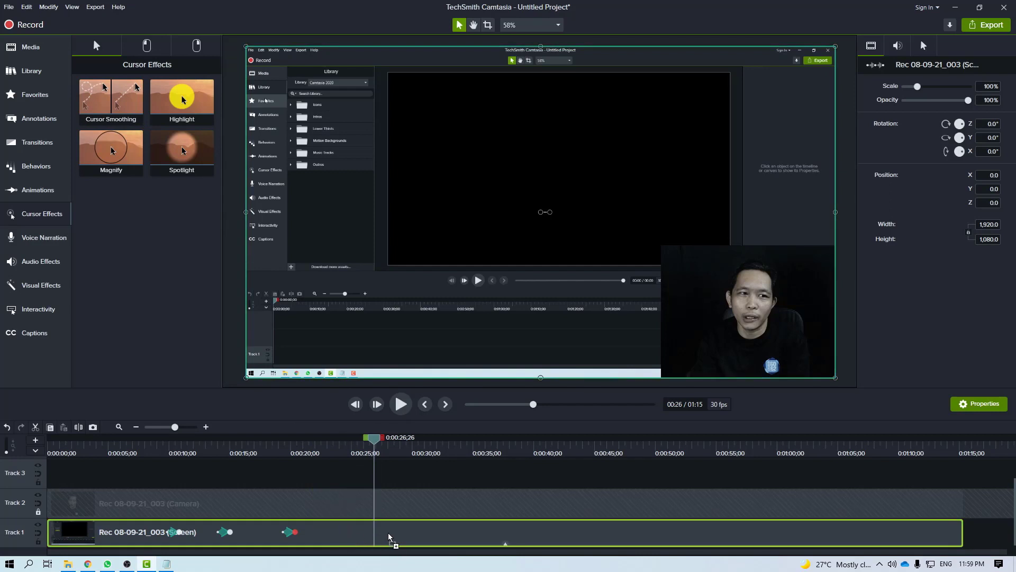
drag(379, 542, 360, 540)
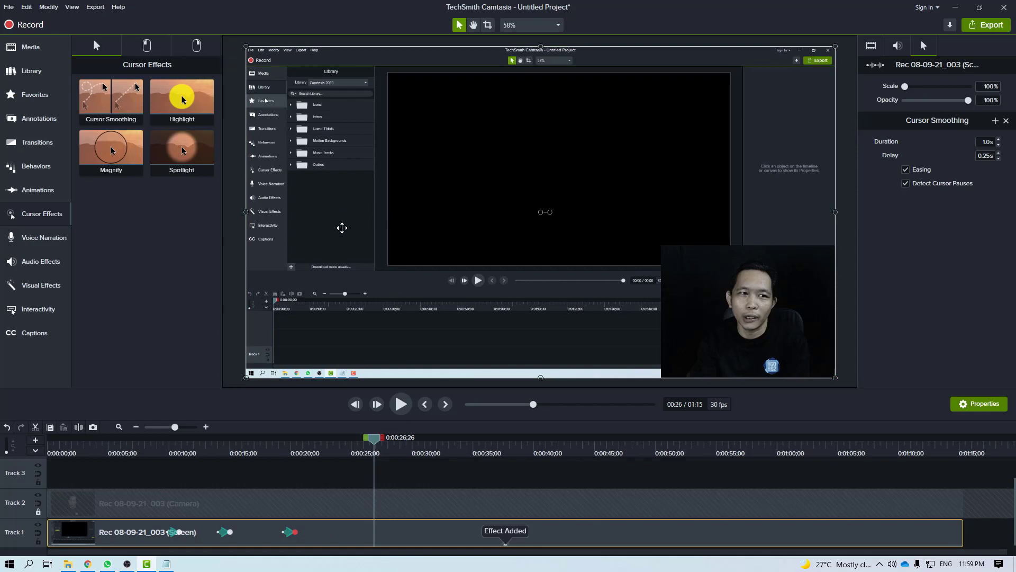
click(401, 404)
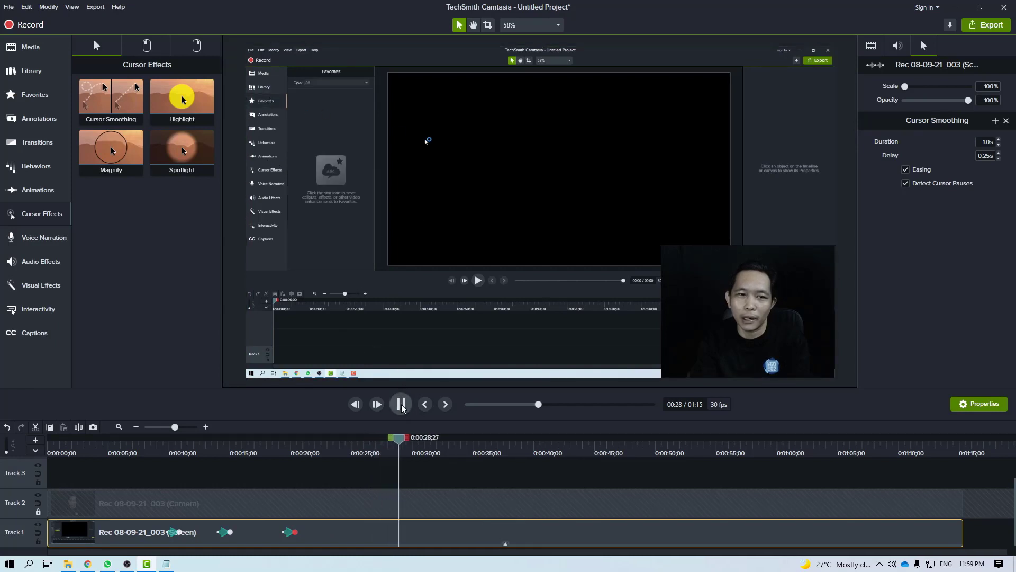
click(401, 405)
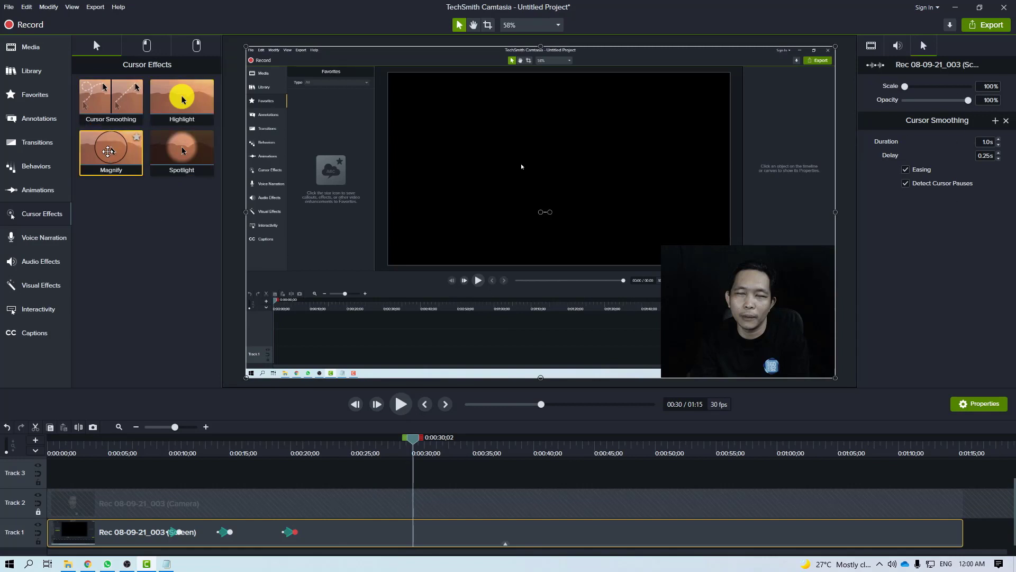
- Add the Magnify cursor effect to the recording with size 140, zoom 173% and shadow 6, and play it to about 32 seconds
drag(119, 168, 379, 536)
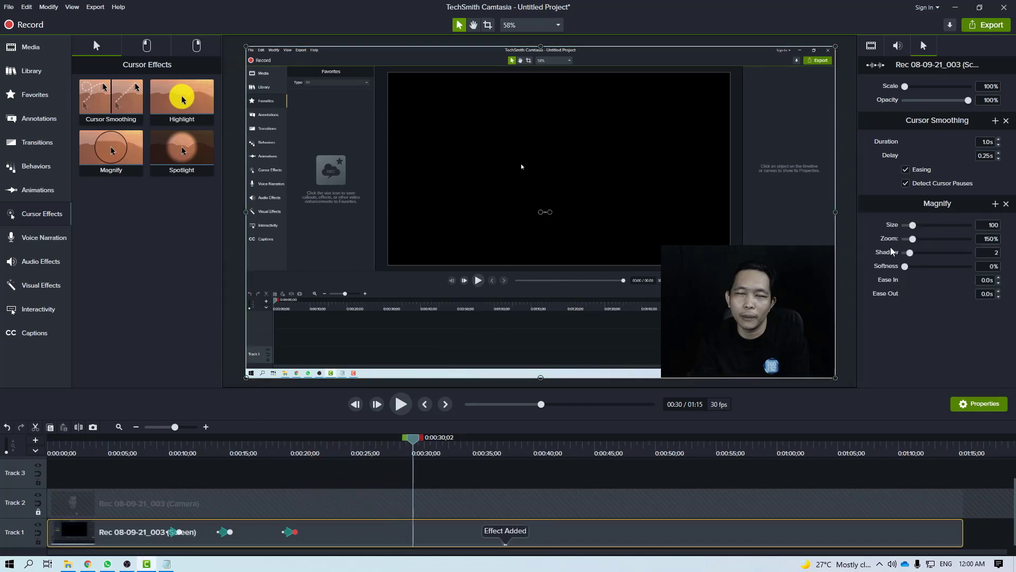
drag(914, 228, 925, 258)
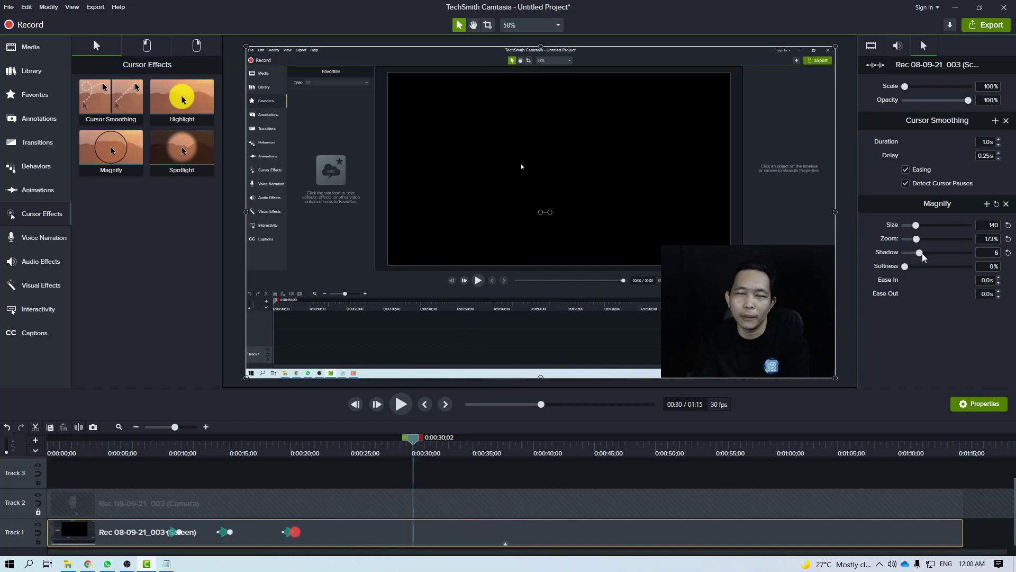
click(398, 405)
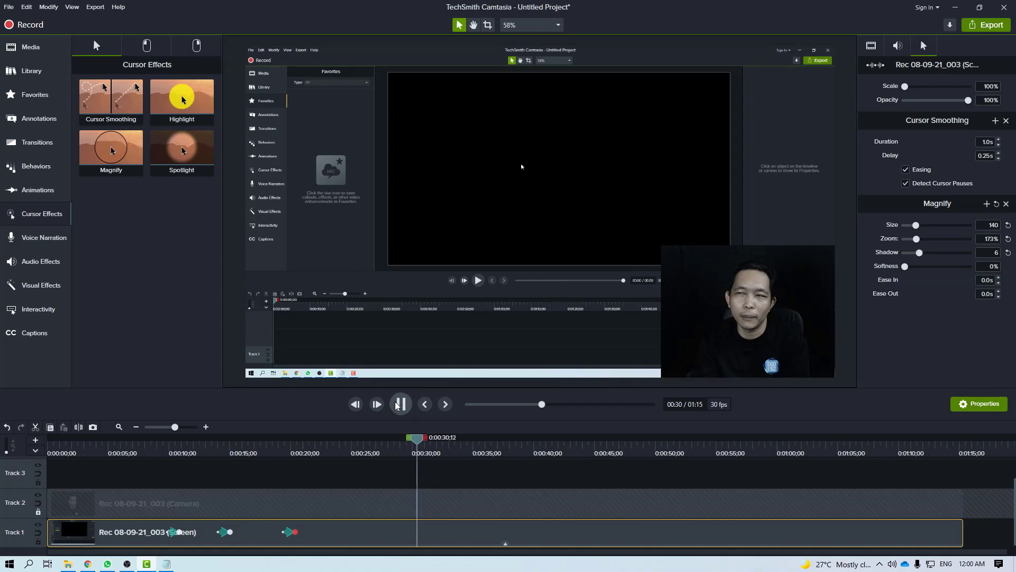
click(278, 120)
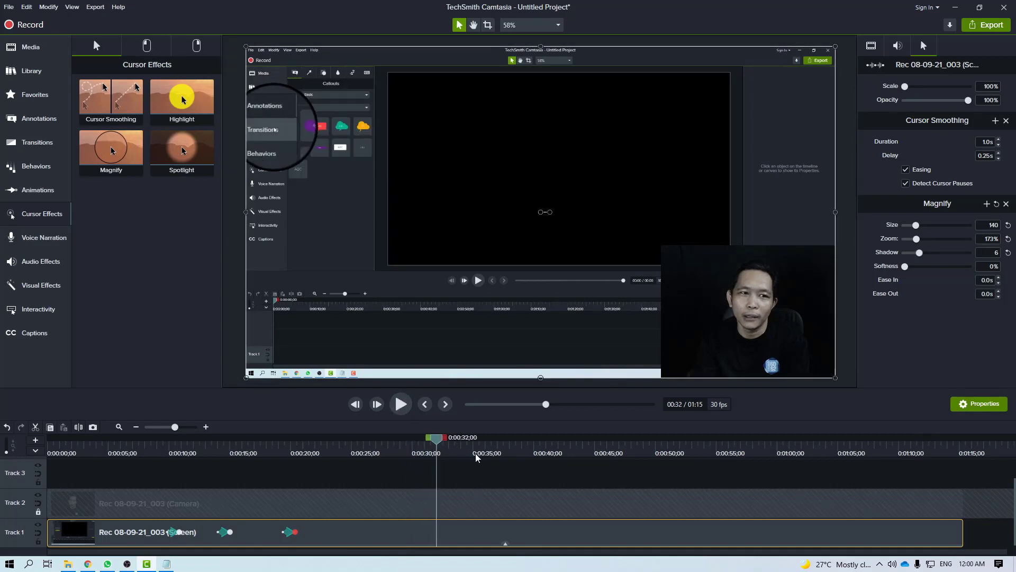
- Adjust Magnify to size 60, zoom 207% and shadow 3, and enlarge the cursor scale to 347%
mouse_move(915, 228)
mouse_down()
mouse_move(906, 228)
mouse_move(938, 228)
mouse_move(913, 225)
mouse_up()
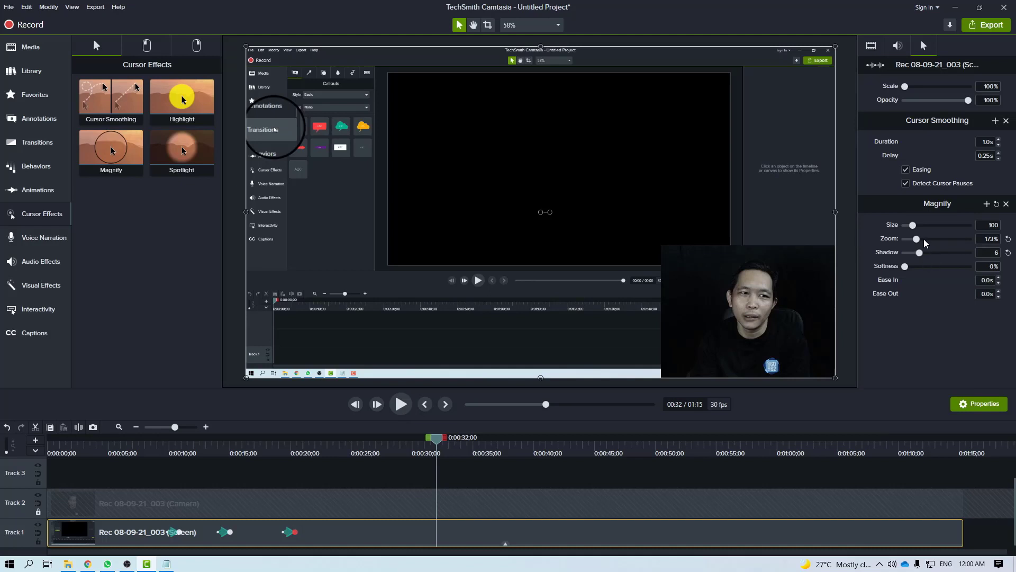
mouse_move(916, 239)
mouse_down()
mouse_move(927, 240)
mouse_move(902, 258)
mouse_move(916, 259)
mouse_up()
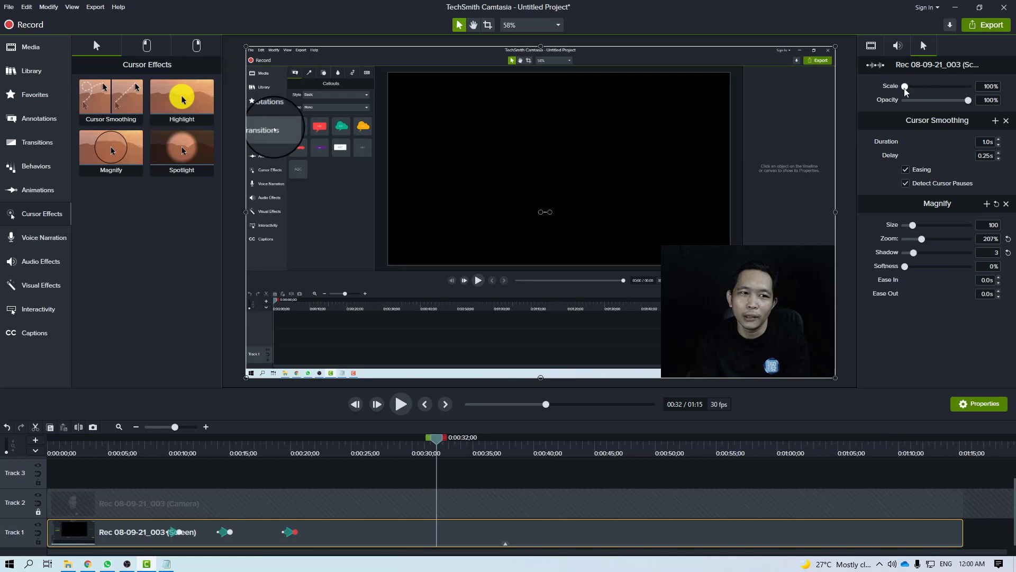
drag(905, 88, 944, 91)
drag(912, 225, 909, 227)
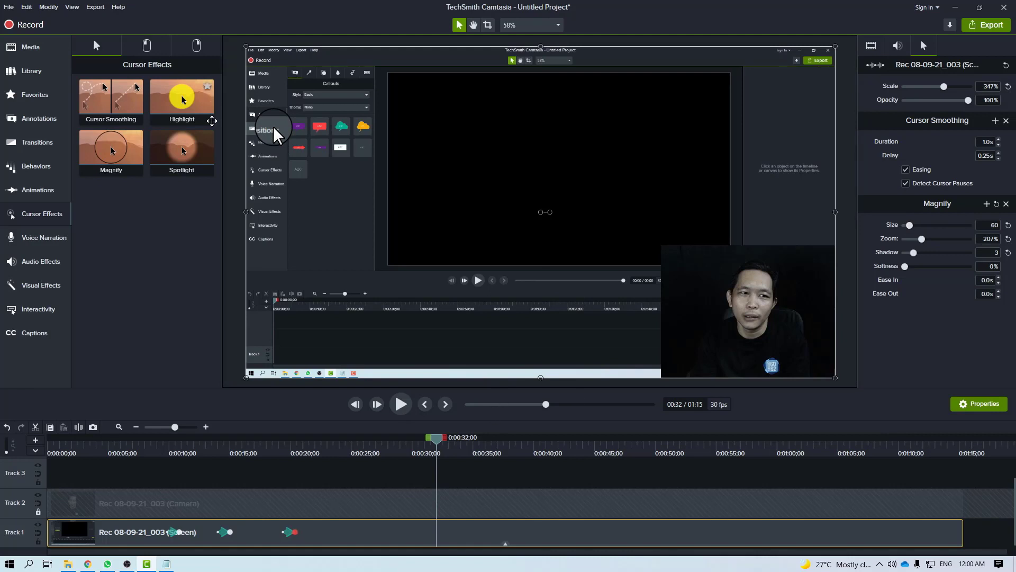
- Try the Highlight cursor effect on the Track 1 recording, and remove the effect listed below Cursor Smoothing
drag(178, 97, 444, 538)
click(1006, 204)
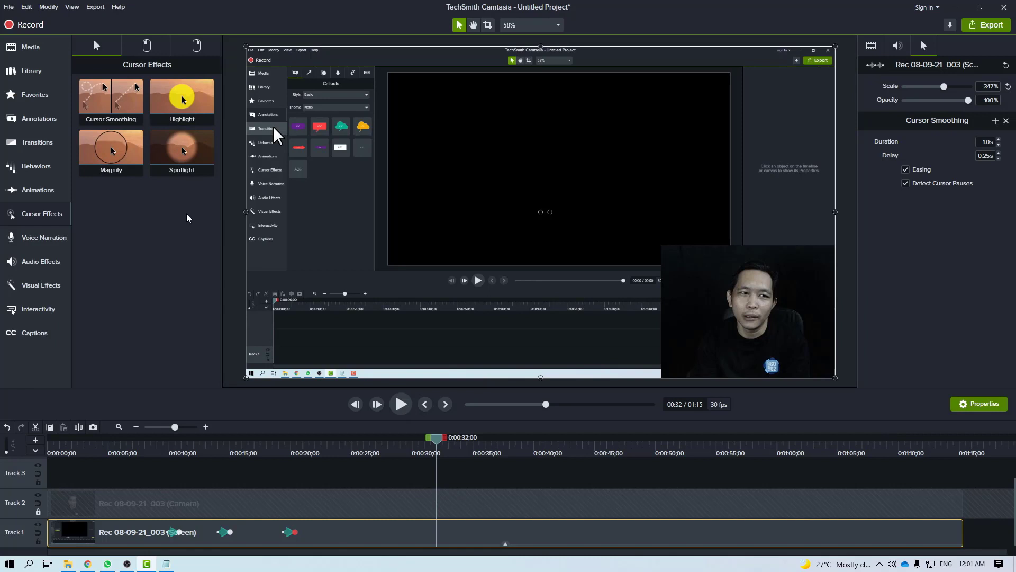
- Add the Target left-click effect to the screen recording and play it to about 34 seconds to check it
click(146, 47)
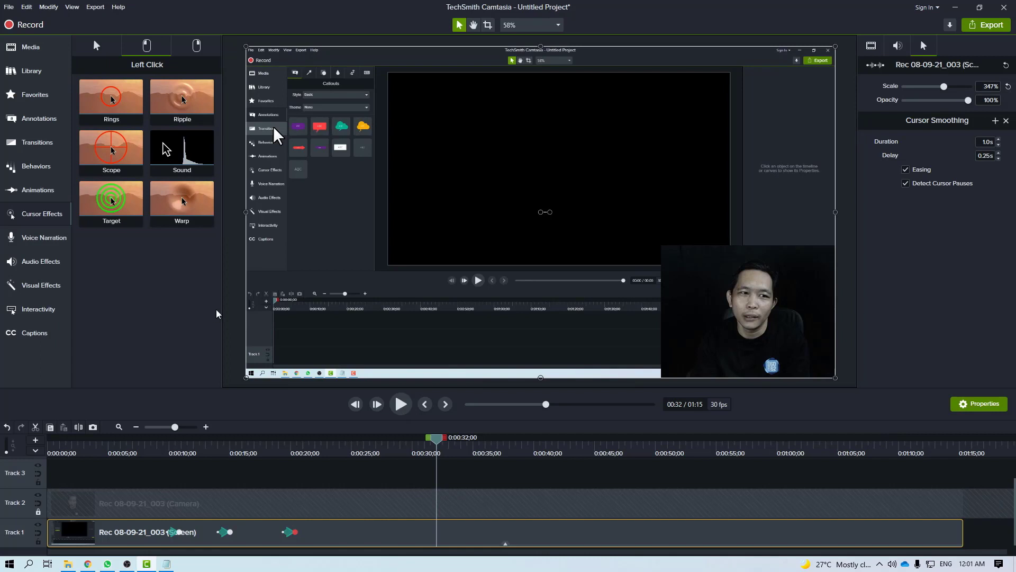
drag(111, 201, 402, 540)
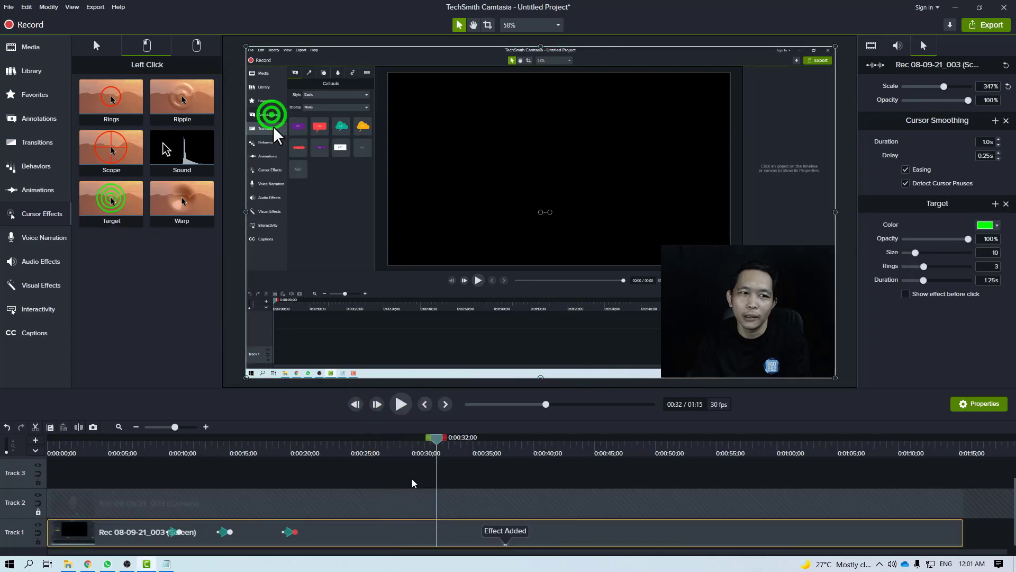
click(415, 447)
click(401, 408)
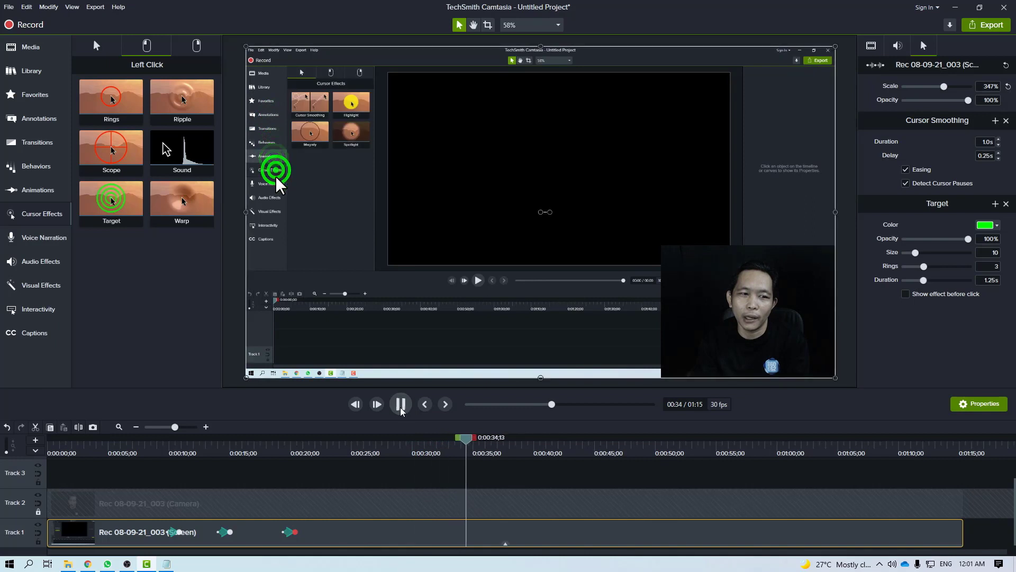
click(400, 405)
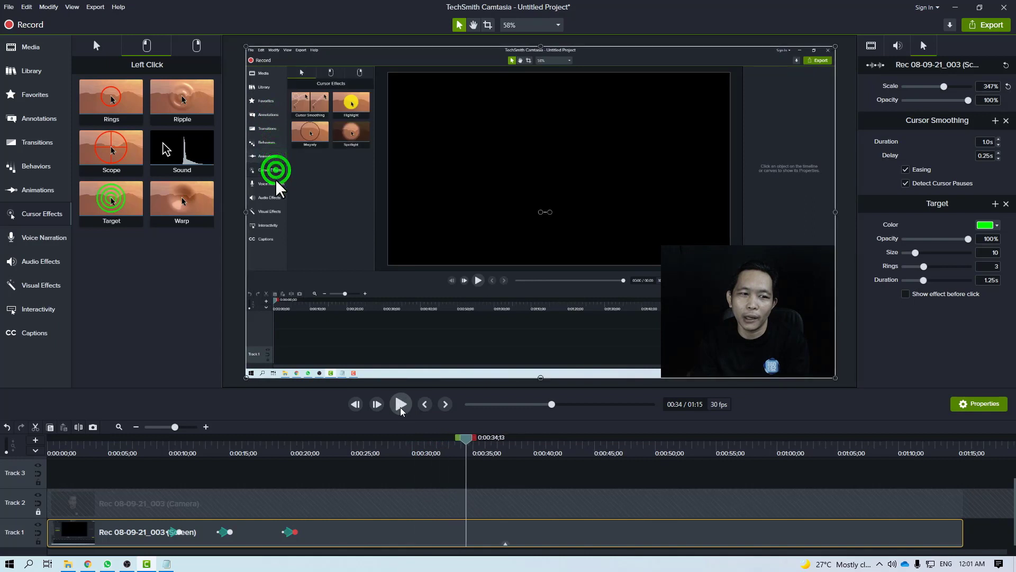
- Set Target to opacity 82%, size 6, 4 rings and duration 0.76 s, and the cursor to scale 200% and opacity 94%
click(997, 226)
click(998, 226)
drag(967, 240, 915, 280)
click(914, 253)
drag(944, 86, 964, 101)
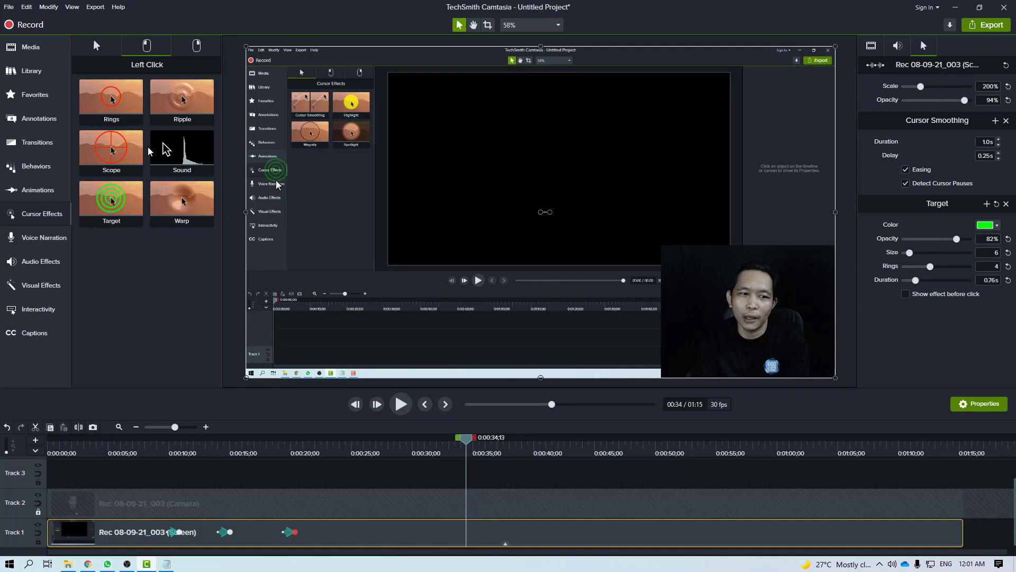
- Add the Rings right-click effect to the Track 1 recording and play it to about 39 seconds to check it
click(197, 46)
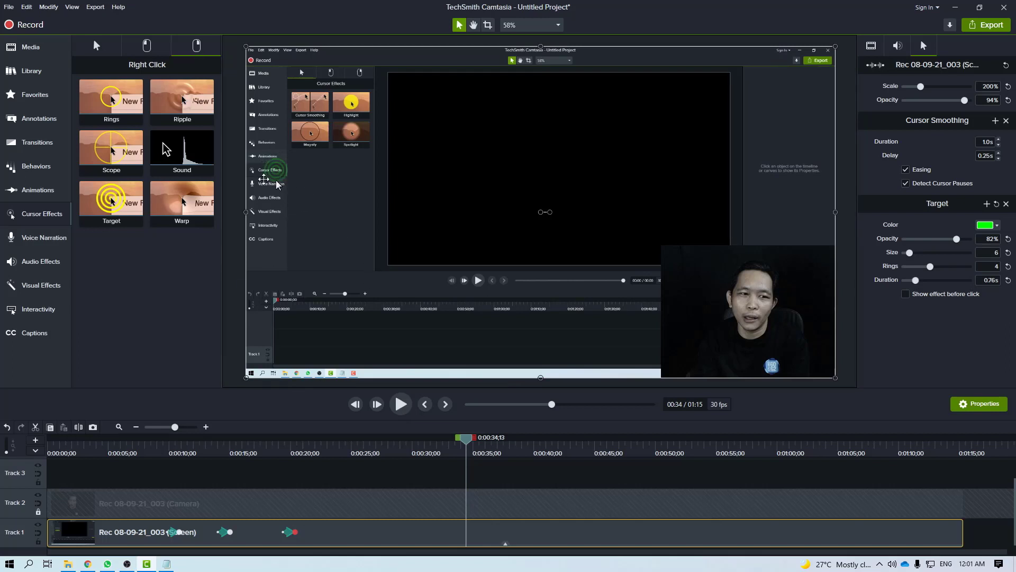
click(403, 409)
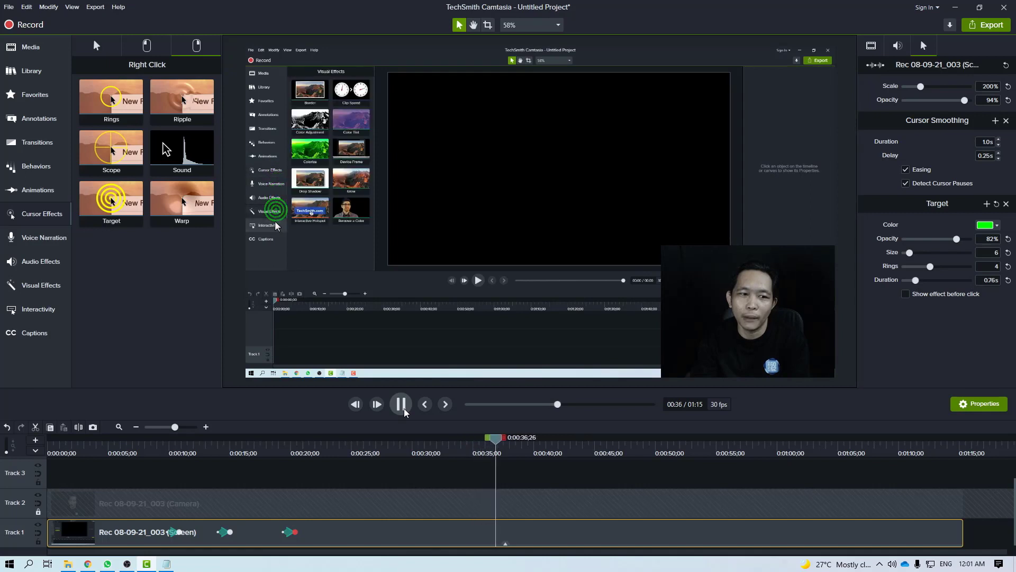
click(404, 408)
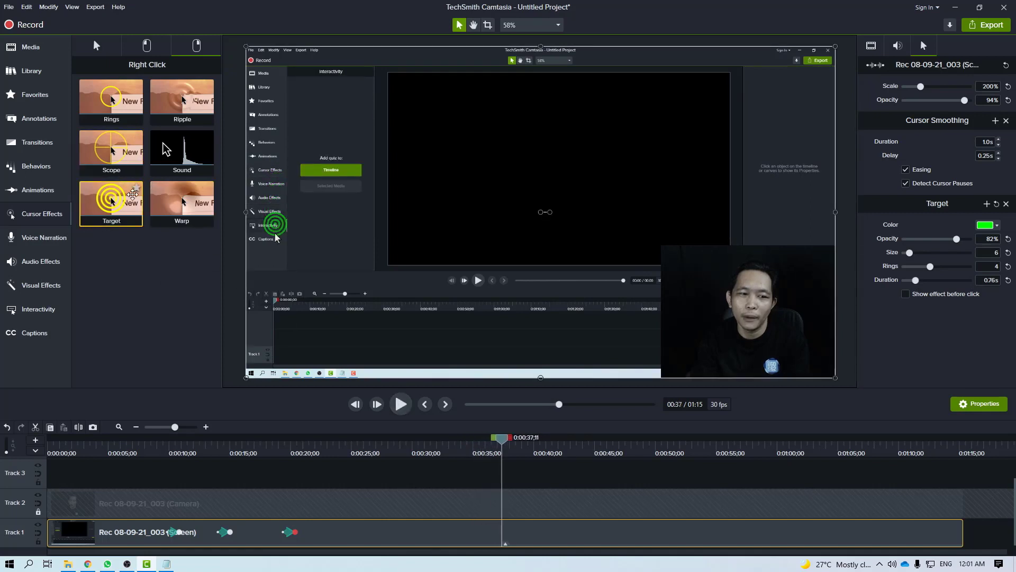
drag(110, 96, 538, 537)
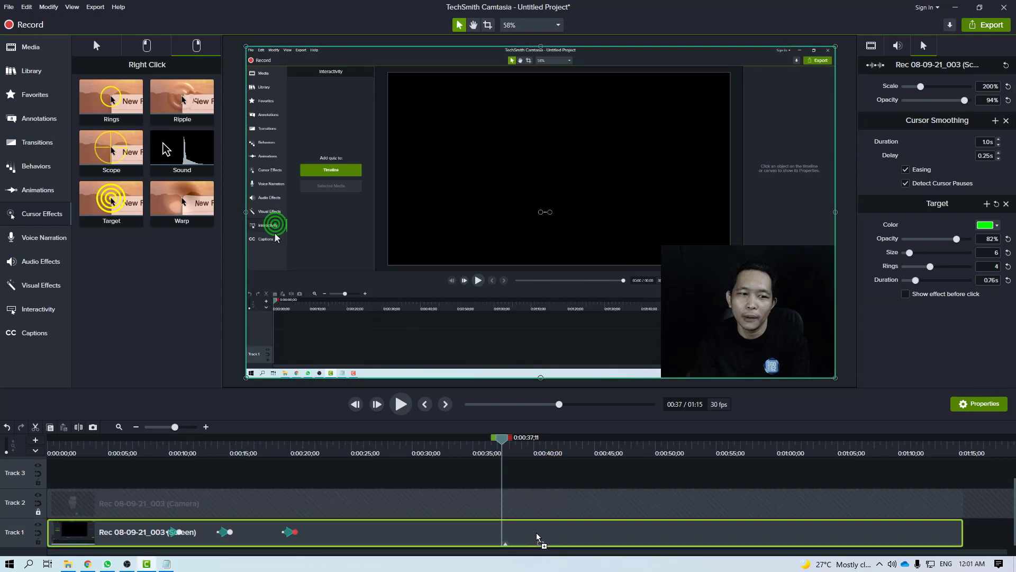
click(406, 406)
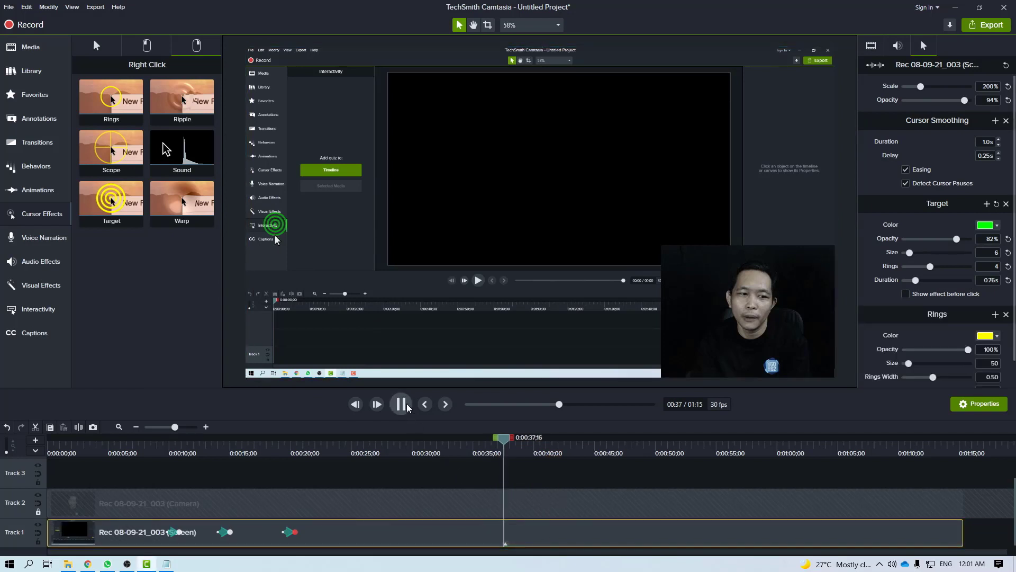
click(404, 405)
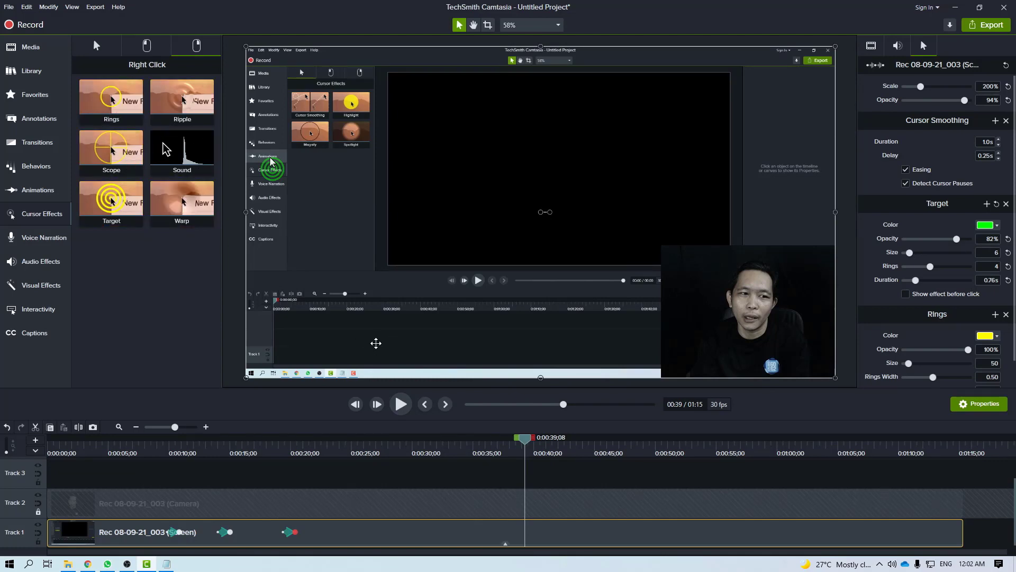
- Deselect the recording and scrub the timeline back to about 21 seconds to review the cursor effects
click(592, 478)
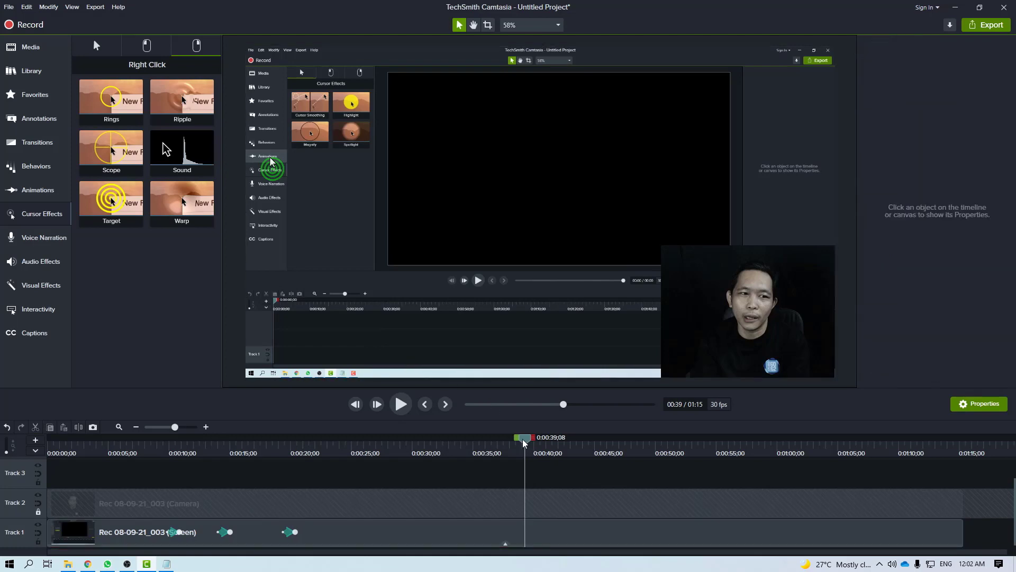
drag(523, 439, 388, 485)
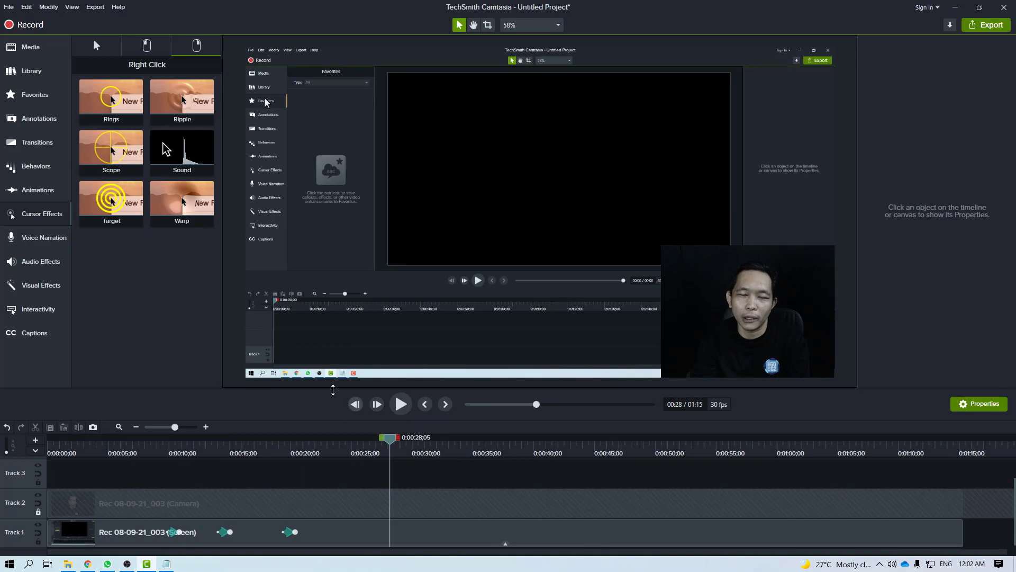
drag(380, 454, 312, 442)
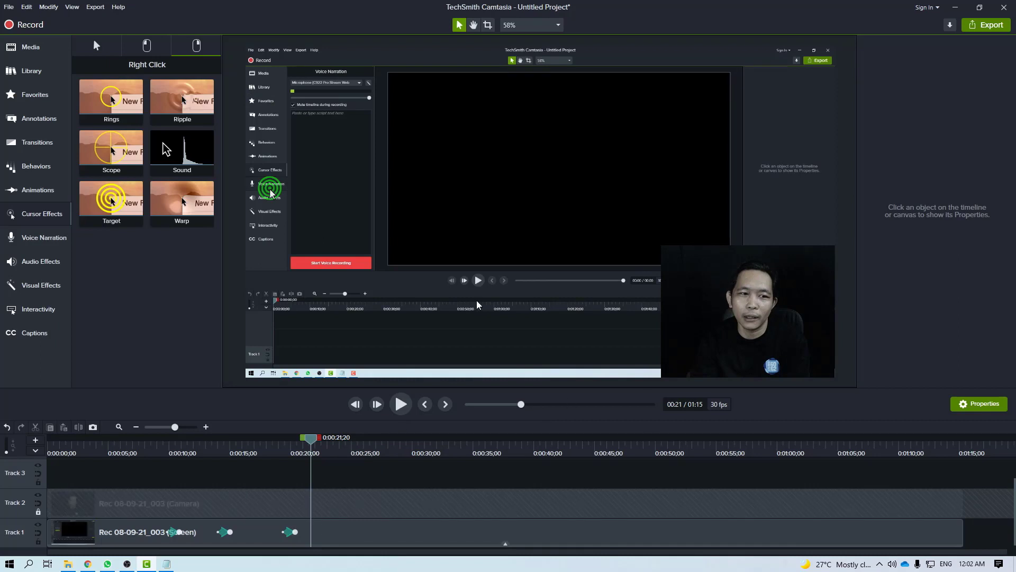
- Scrub the timeline to about 10 seconds and back to 21 to review the zooms, and show the general cursor effects
click(40, 285)
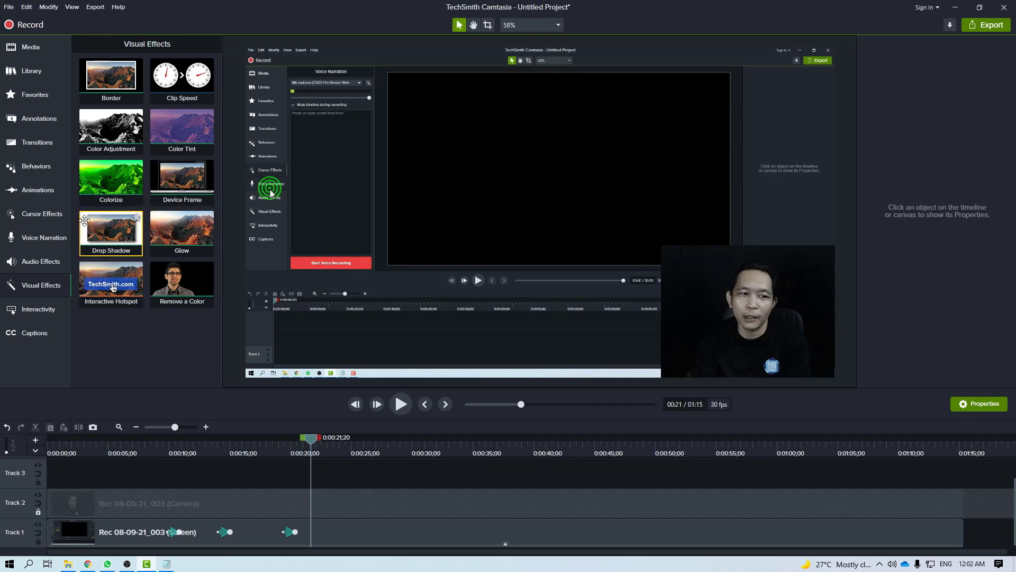
click(33, 49)
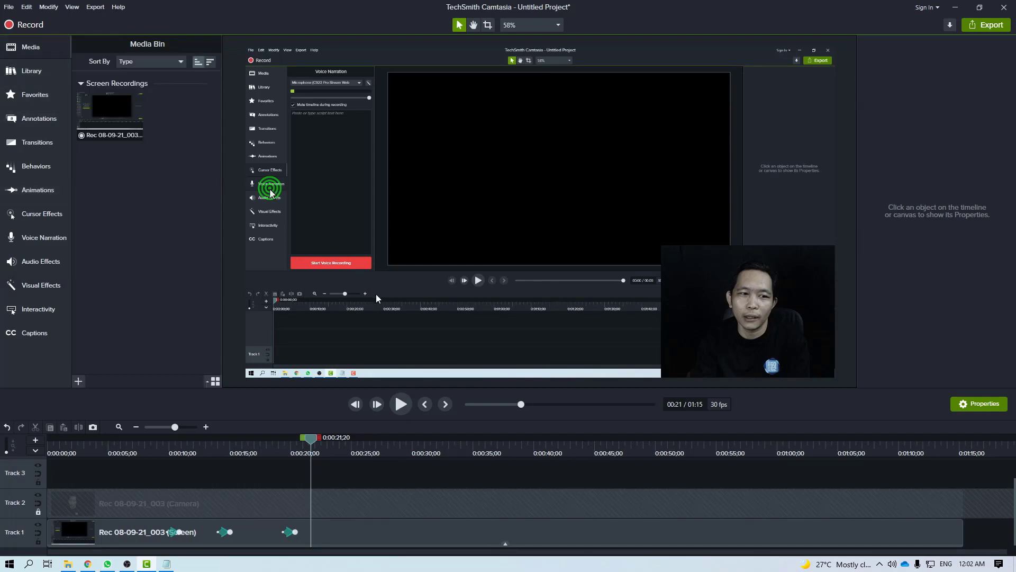
drag(313, 439, 175, 461)
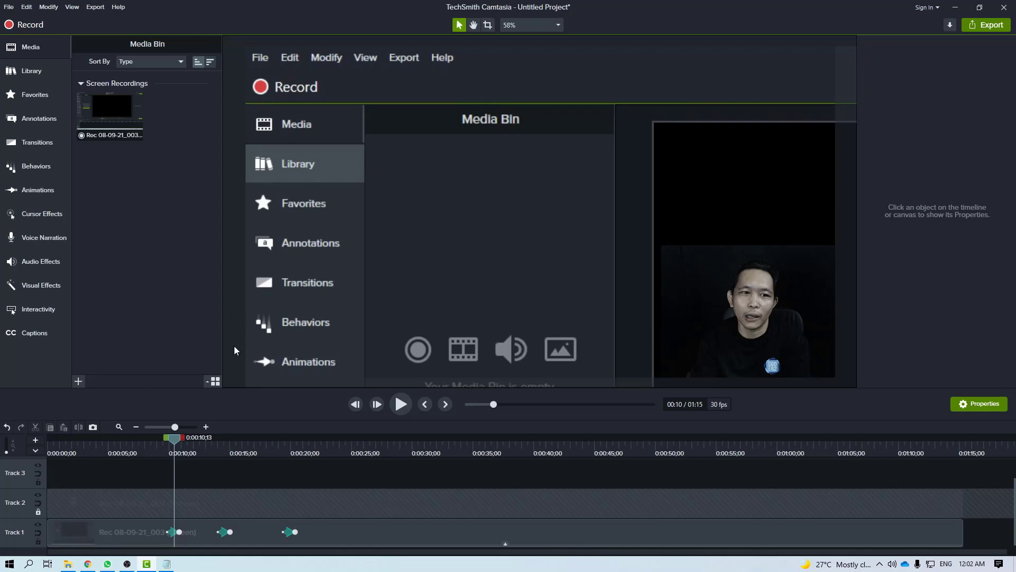
drag(178, 443, 314, 466)
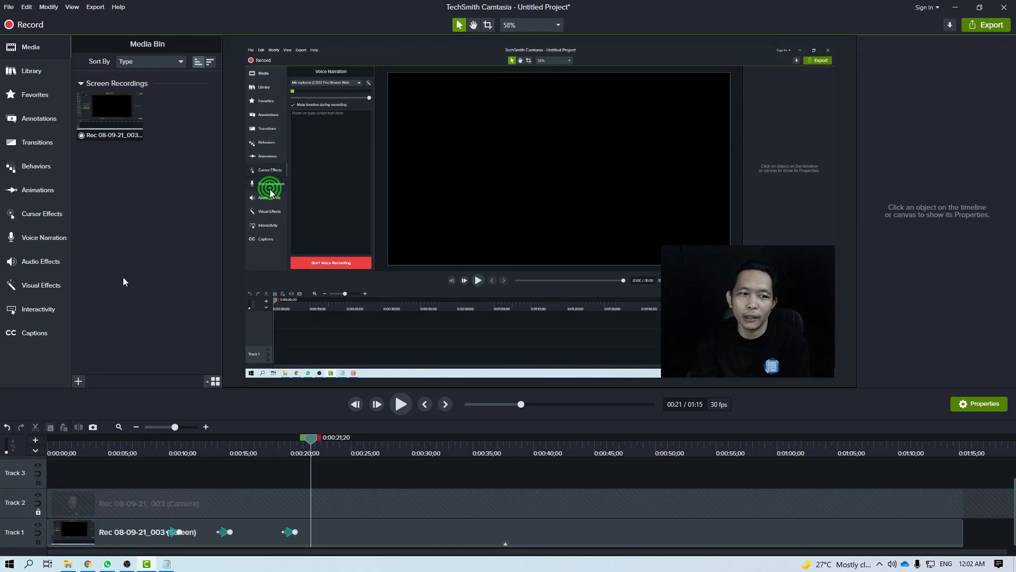
click(52, 215)
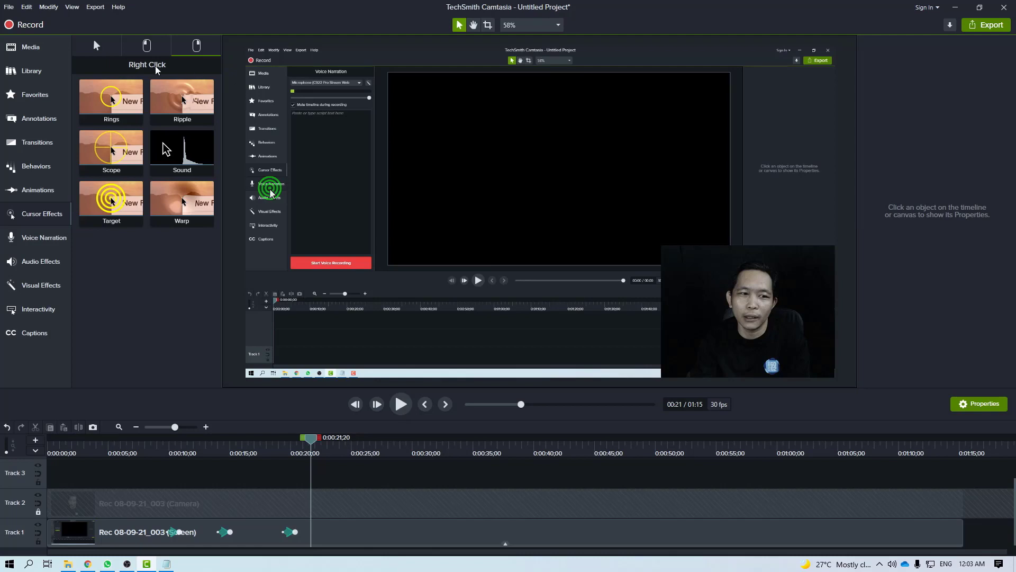
click(99, 48)
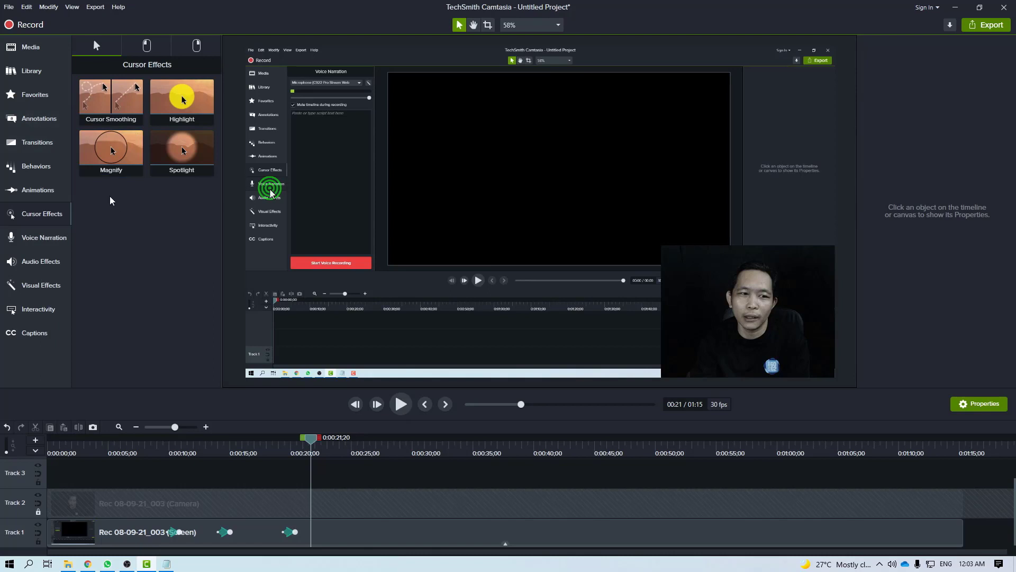
- Move the playhead to about 25 seconds, unlock Track 2, and enlarge the timeline scale with the clips' start in view
drag(318, 444, 366, 444)
click(40, 512)
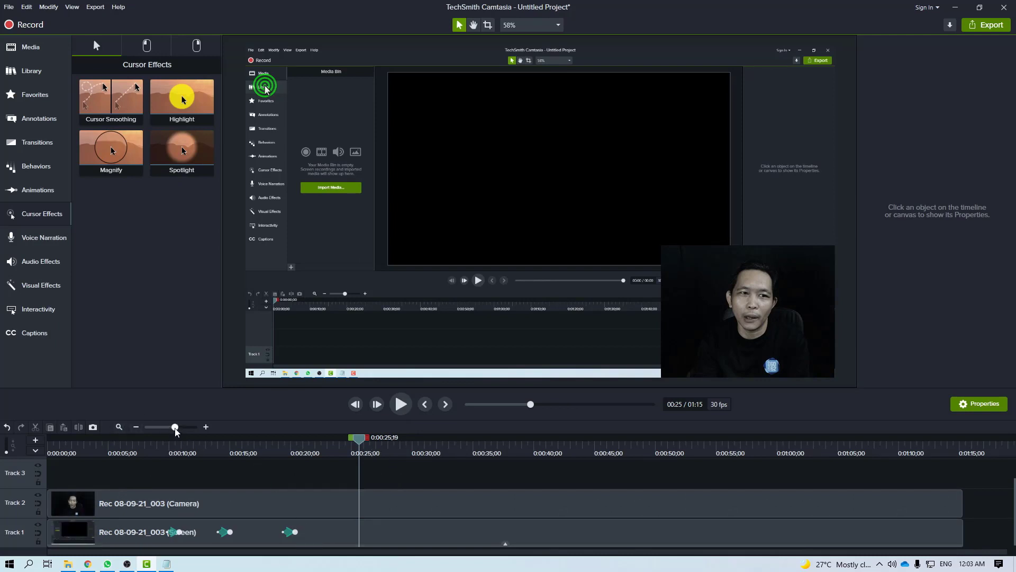
drag(175, 427, 181, 427)
drag(304, 552, 120, 552)
mouse_move(180, 427)
mouse_down()
mouse_move(139, 436)
mouse_move(182, 433)
mouse_up()
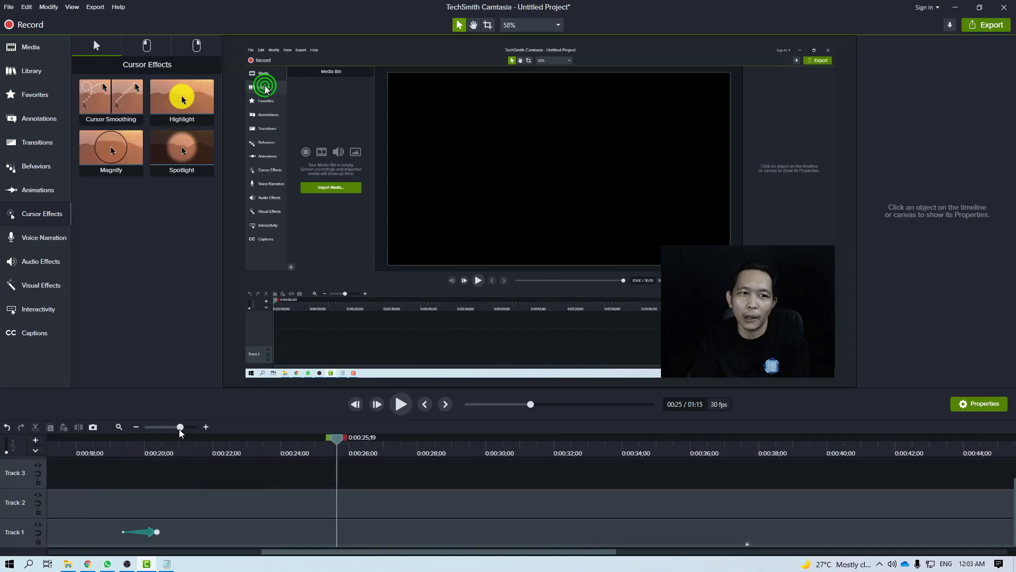
drag(311, 555, 126, 553)
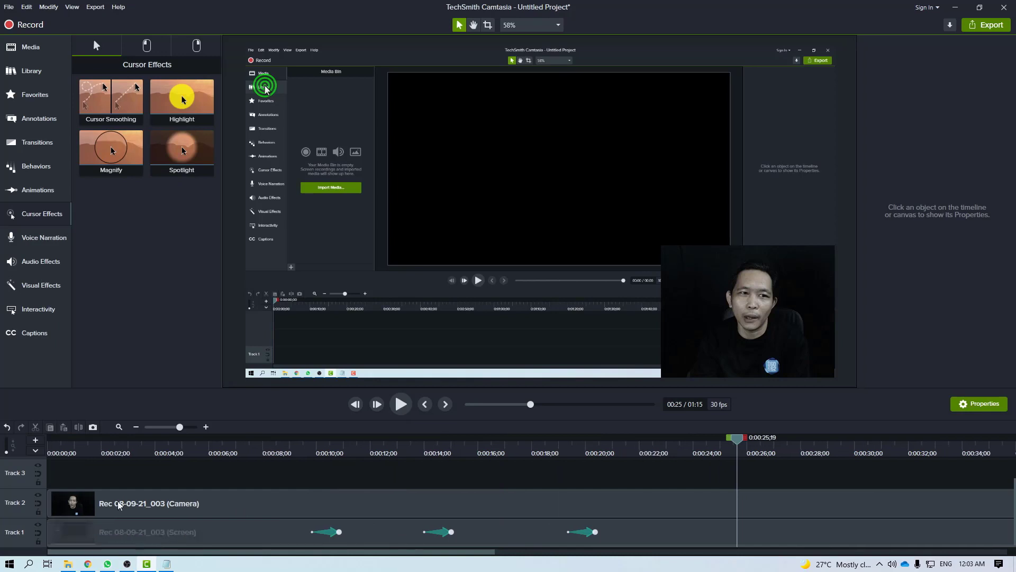
- Select both the camera and screen recordings, try trimming their start, and undo that change
click(90, 502)
click(95, 486)
click(88, 512)
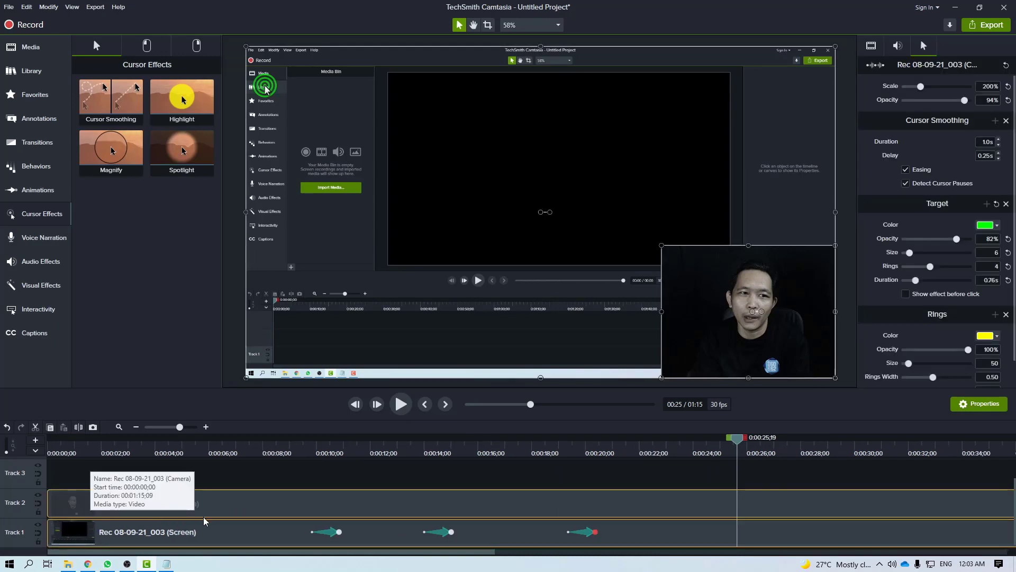
drag(49, 506, 137, 521)
key(ctrl+z)
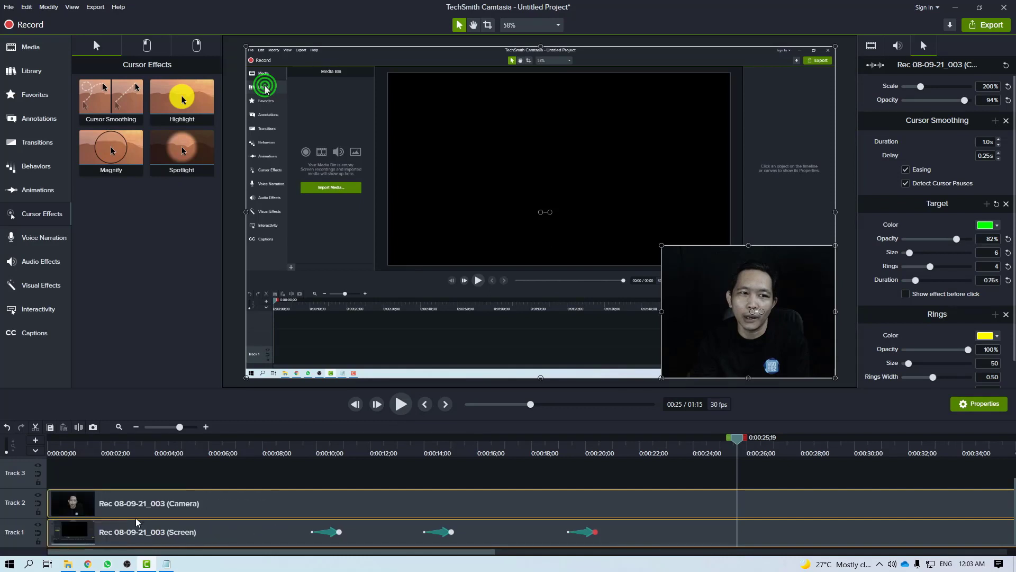
- Split both recordings at 0:00:23;29 and shift their second parts to start at about 24;24, leaving a gap
drag(487, 552, 625, 552)
click(395, 451)
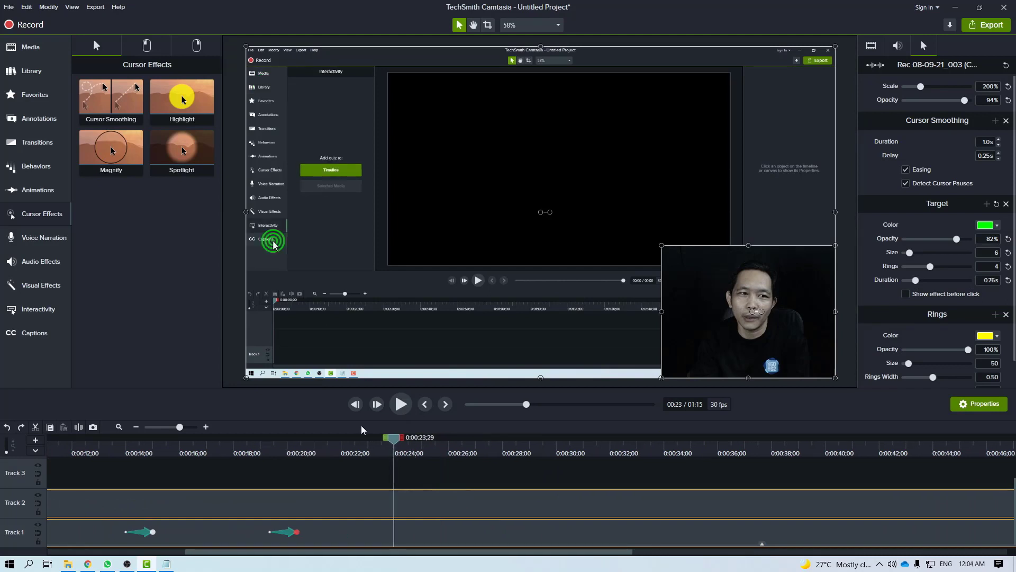
click(82, 430)
drag(451, 512, 478, 509)
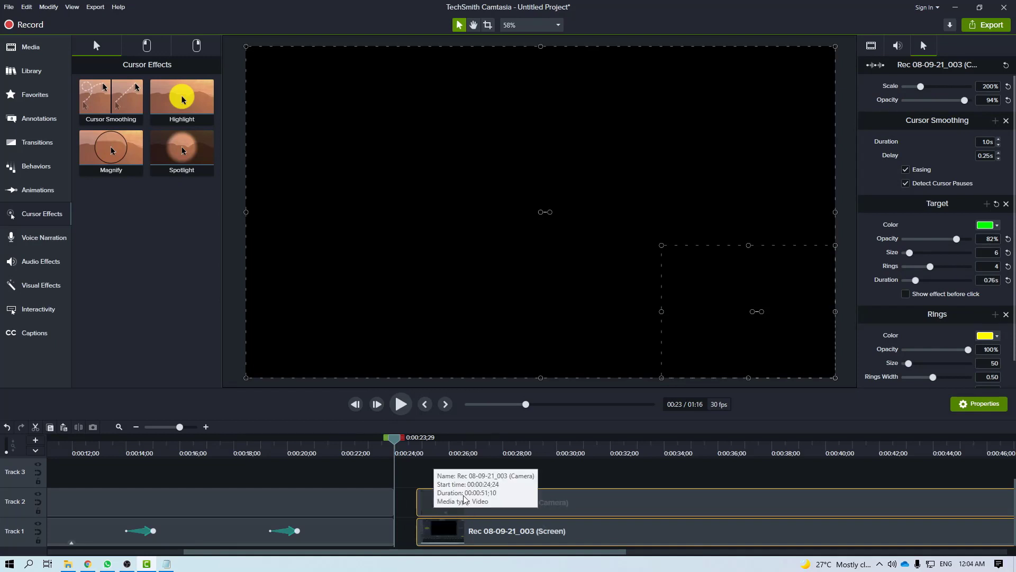
- Split both recordings again at 0:00:27;09 and shift the short middle pieces slightly earlier
click(485, 453)
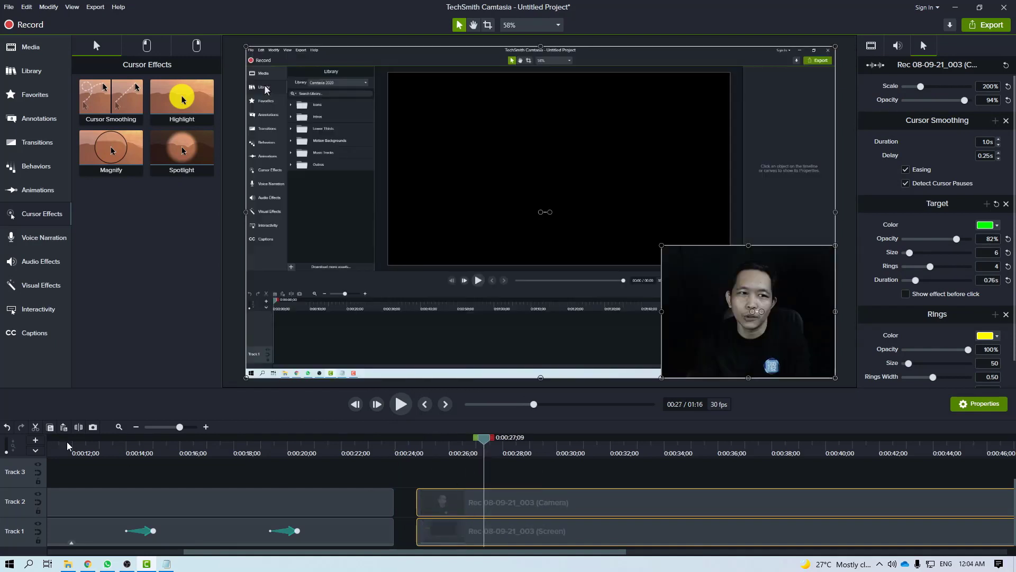
click(91, 433)
click(443, 507)
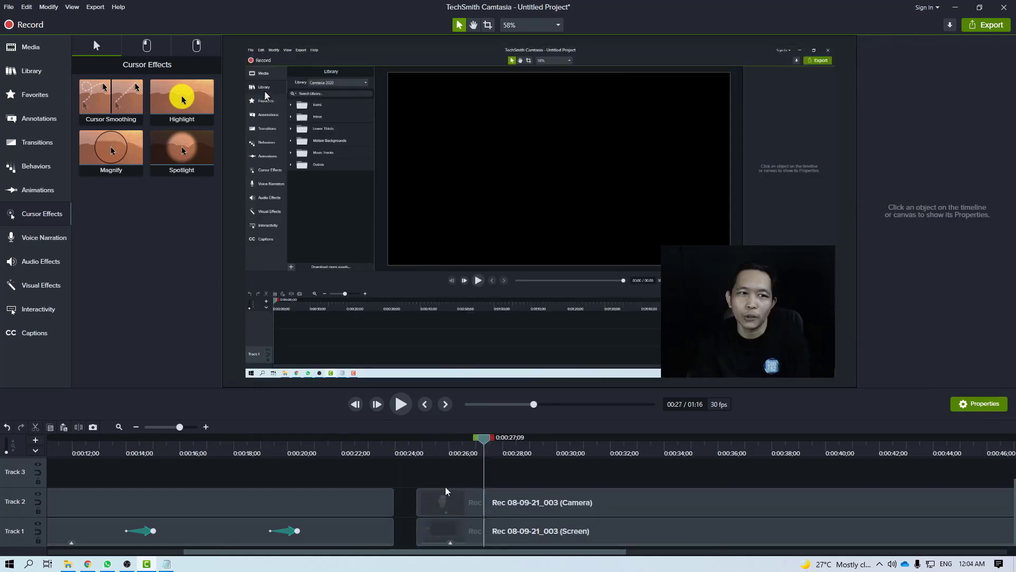
drag(444, 508, 443, 510)
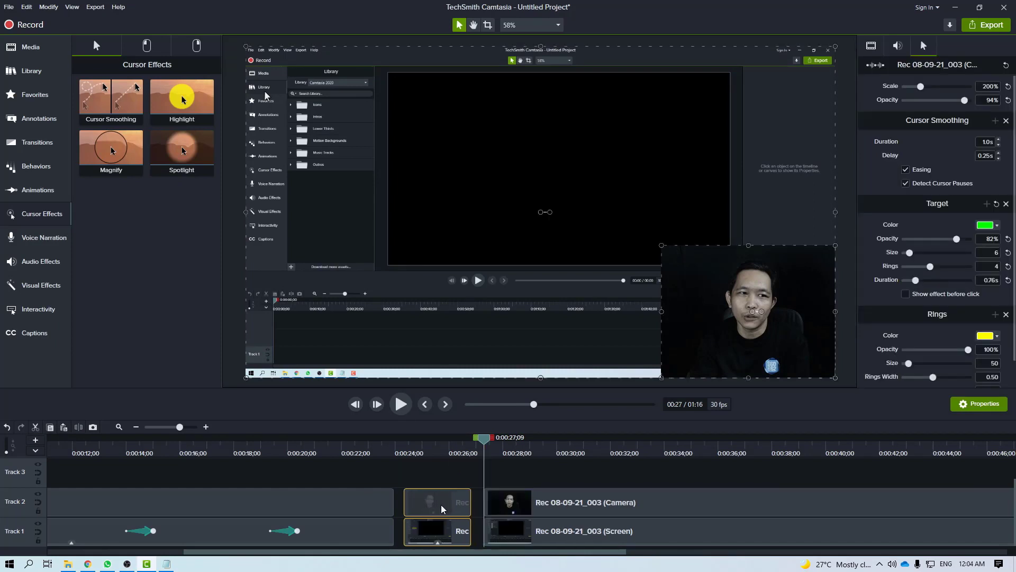
- Ripple delete the short middle pieces of the camera and screen recordings
right_click(444, 508)
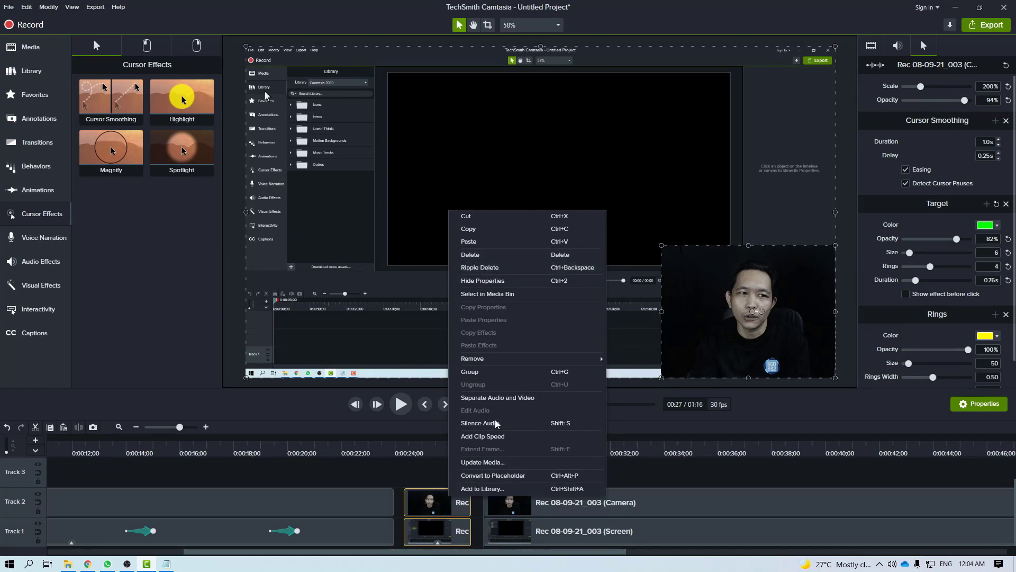
click(681, 475)
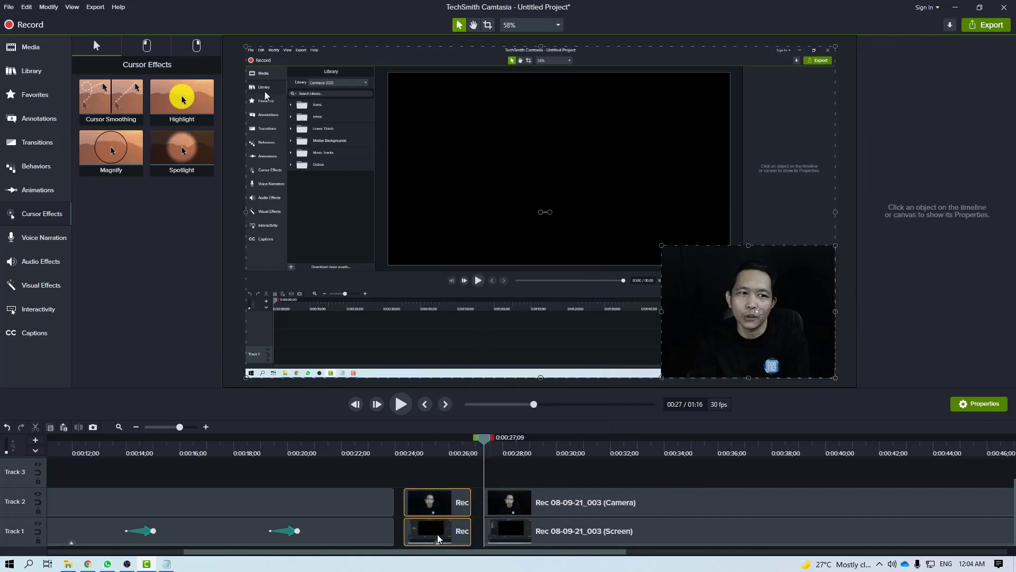
right_click(438, 539)
click(478, 286)
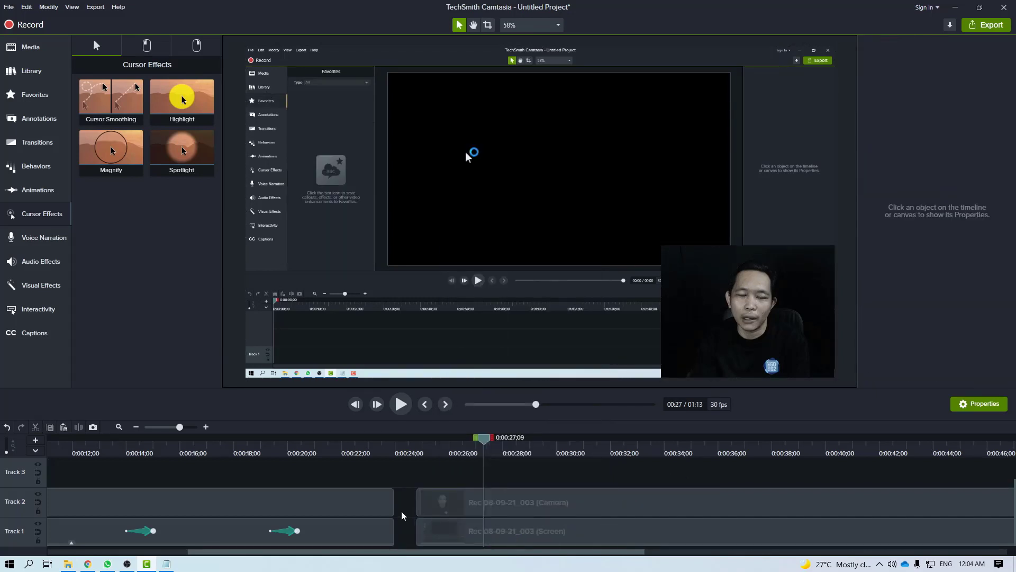
- Undo the ripple delete, the clip shifts and both splits so the two recordings are whole again
key(ctrl+z)
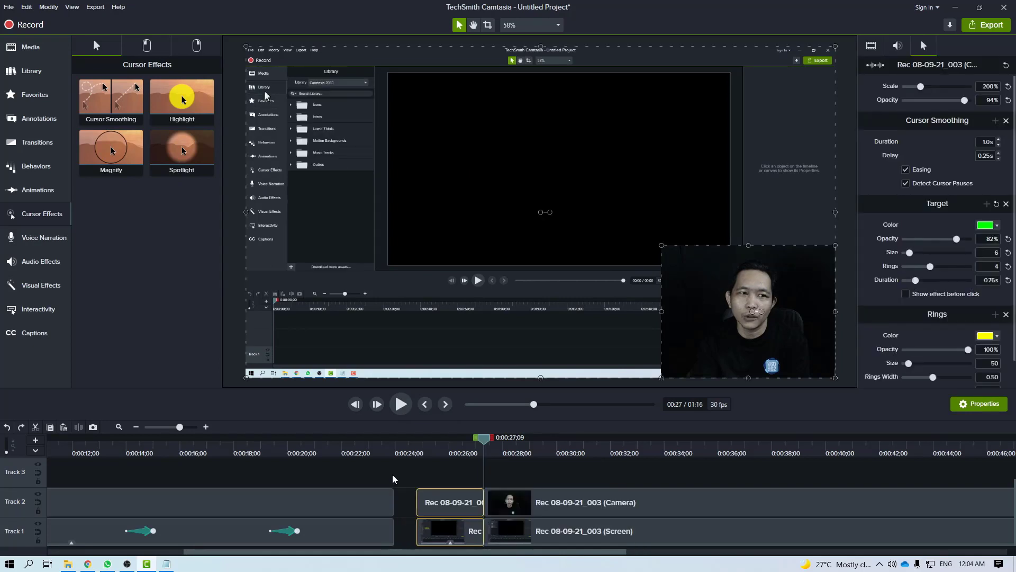
key(ctrl+z)
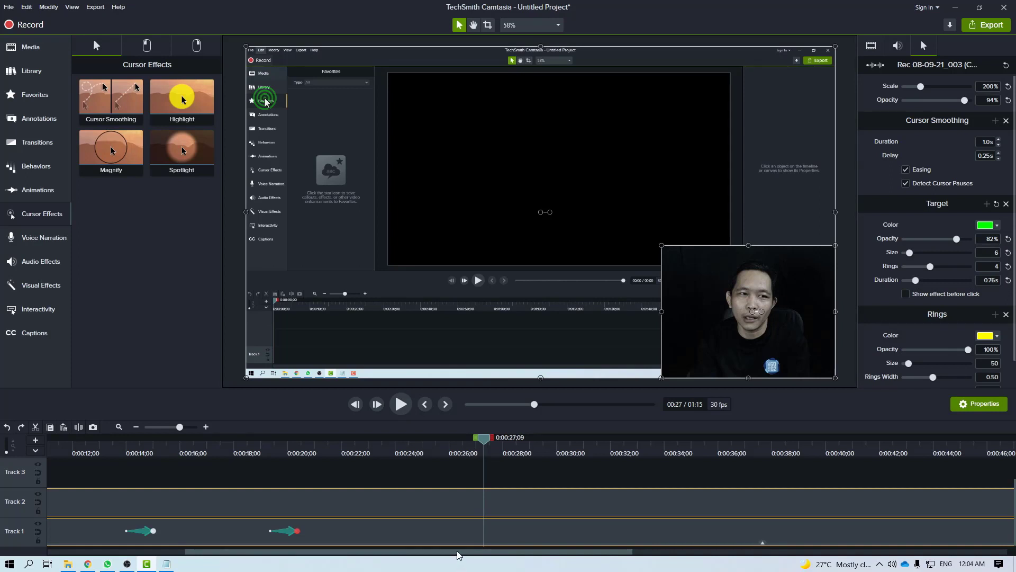
drag(459, 555, 241, 542)
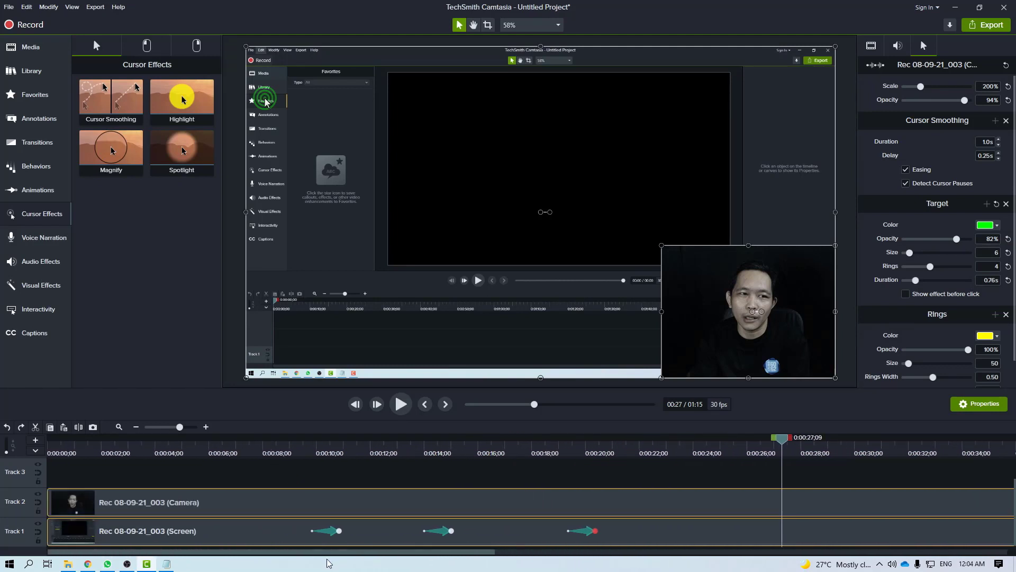
drag(332, 553, 569, 563)
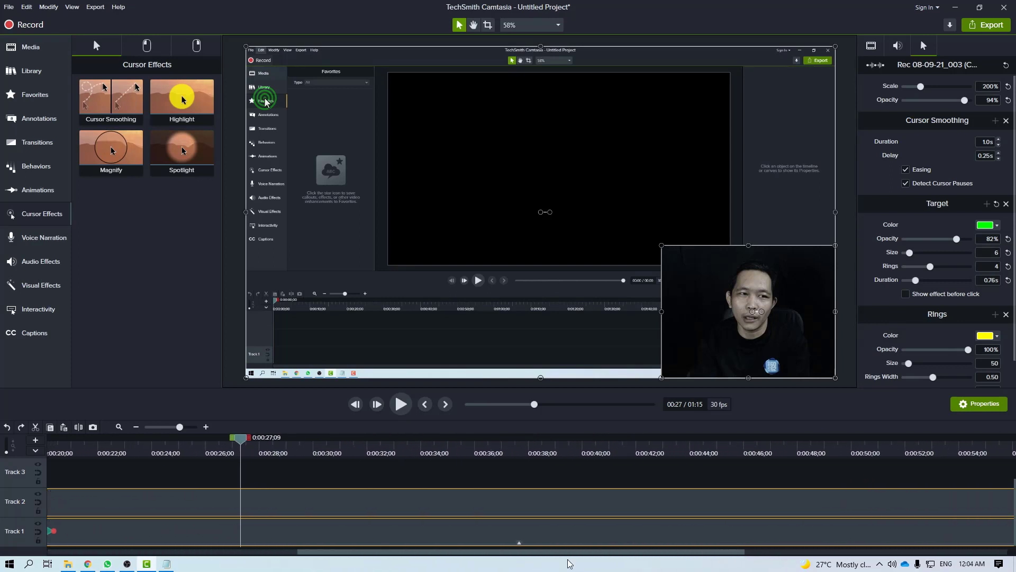
- Select only the camera recording on Track 2 and show the preset animations
click(483, 486)
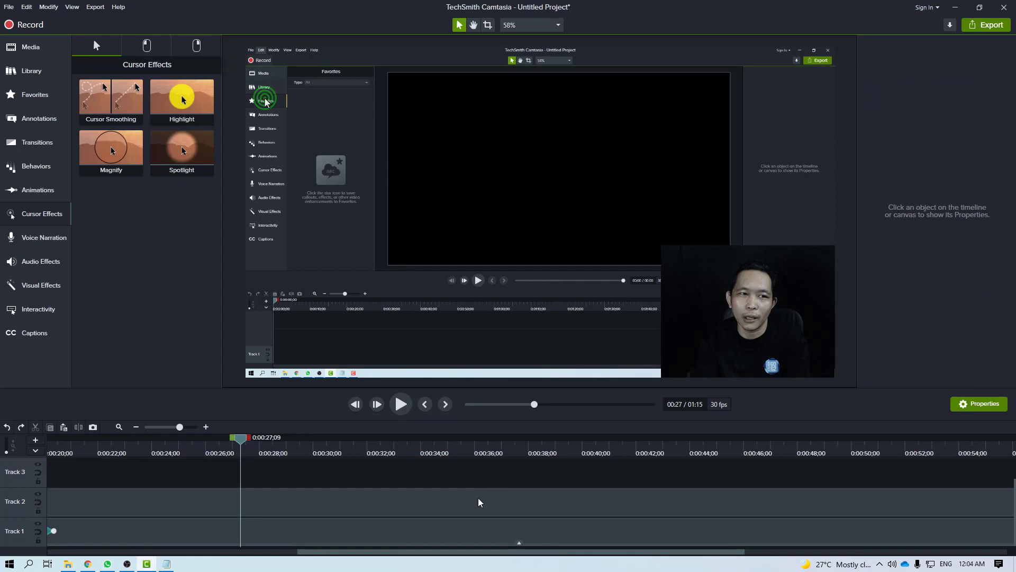
click(479, 502)
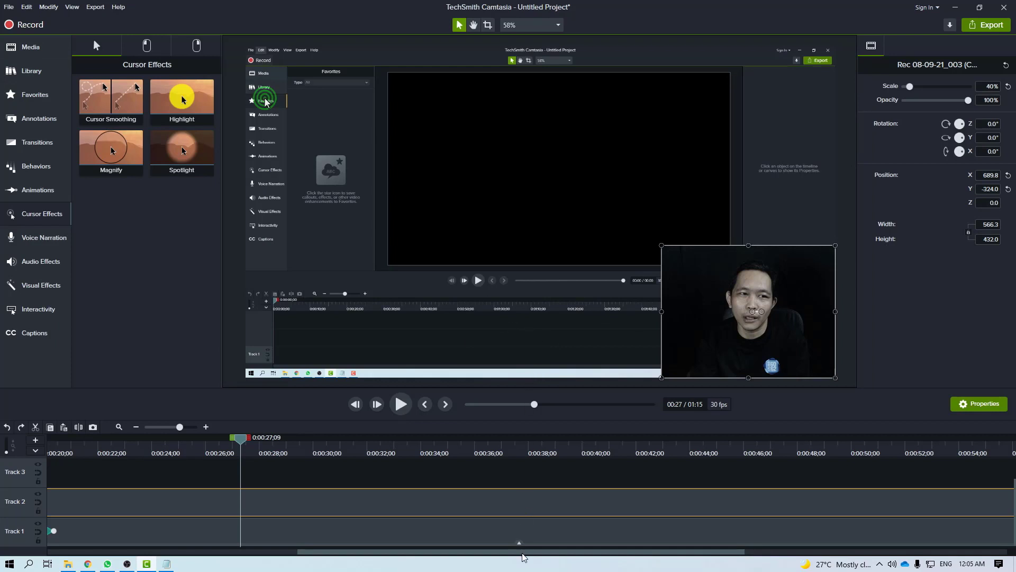
drag(523, 552, 511, 553)
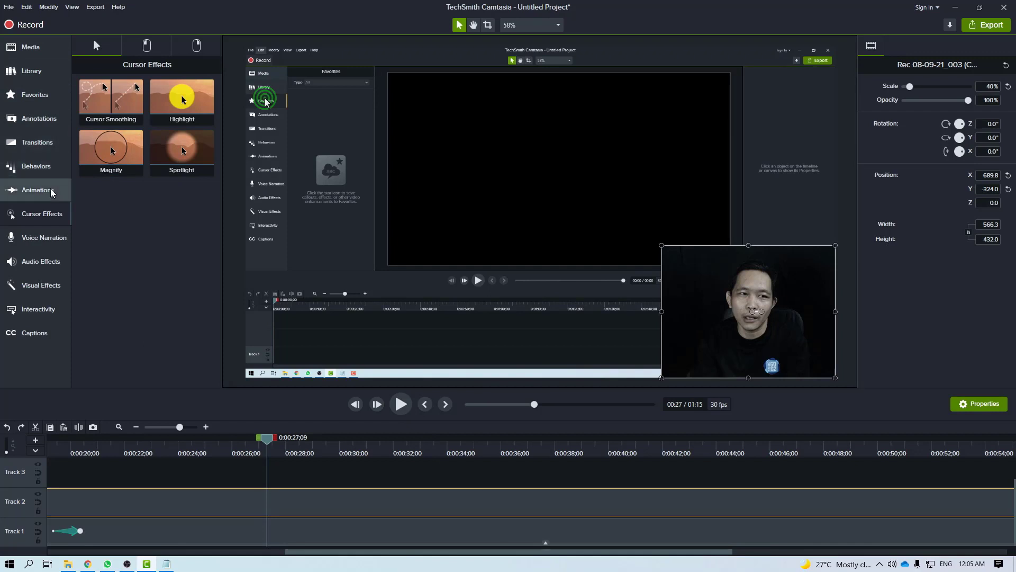
click(65, 192)
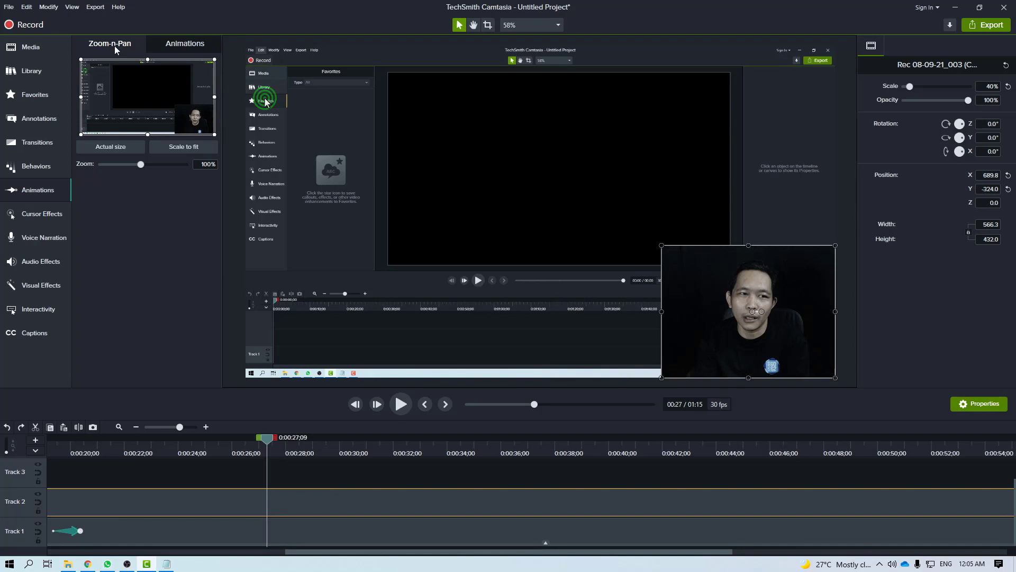
click(188, 44)
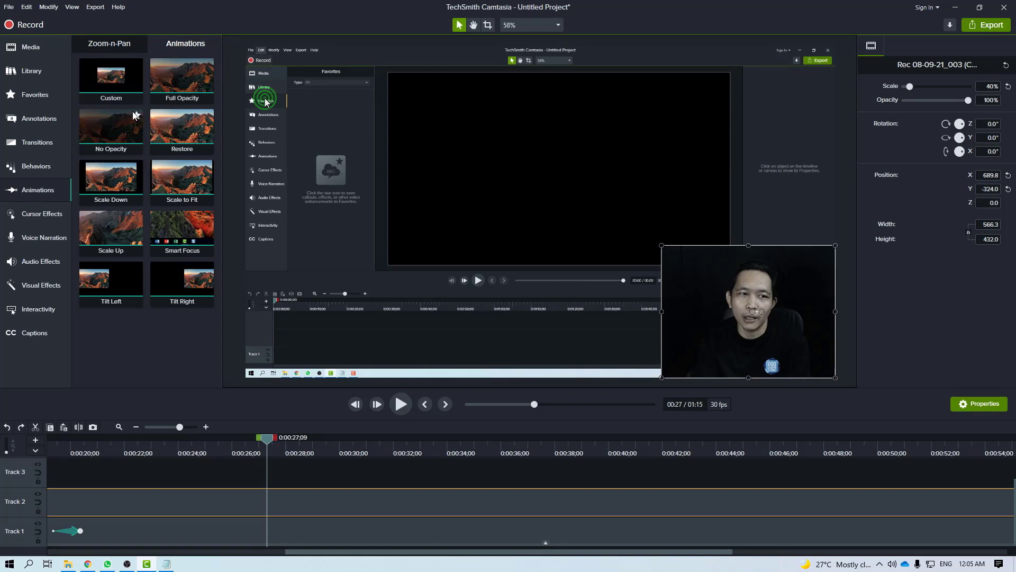
- Add a Custom animation at about 27 seconds that moves the camera overlay to the canvas's lower-left corner, and play it back
drag(106, 90, 259, 502)
drag(794, 289, 312, 291)
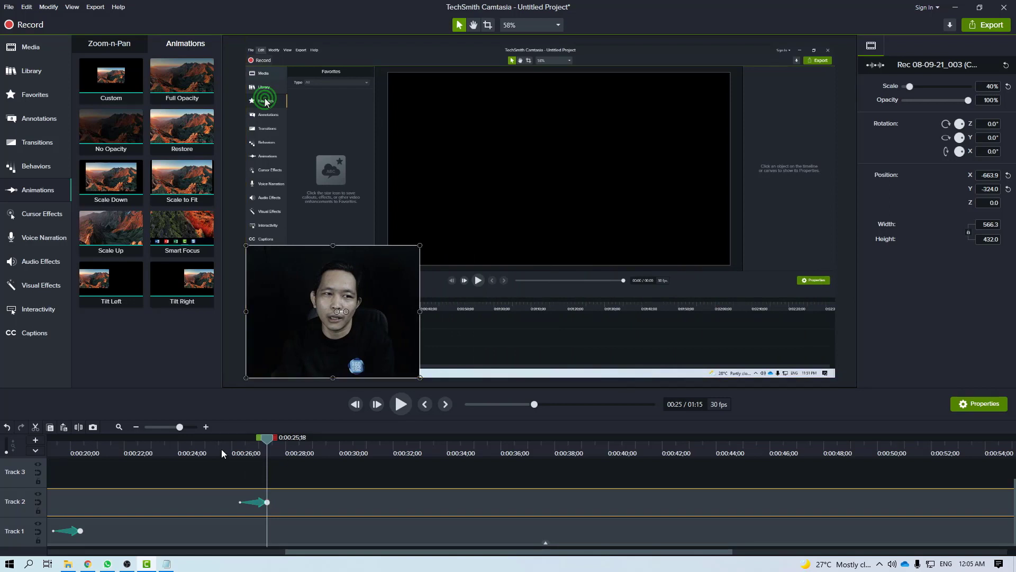
click(222, 454)
click(401, 404)
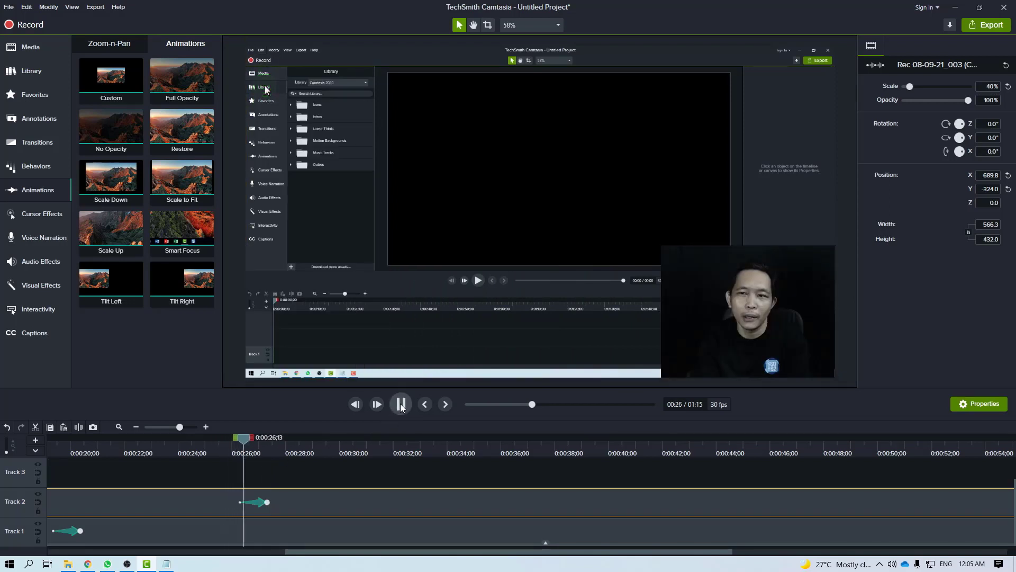
click(401, 404)
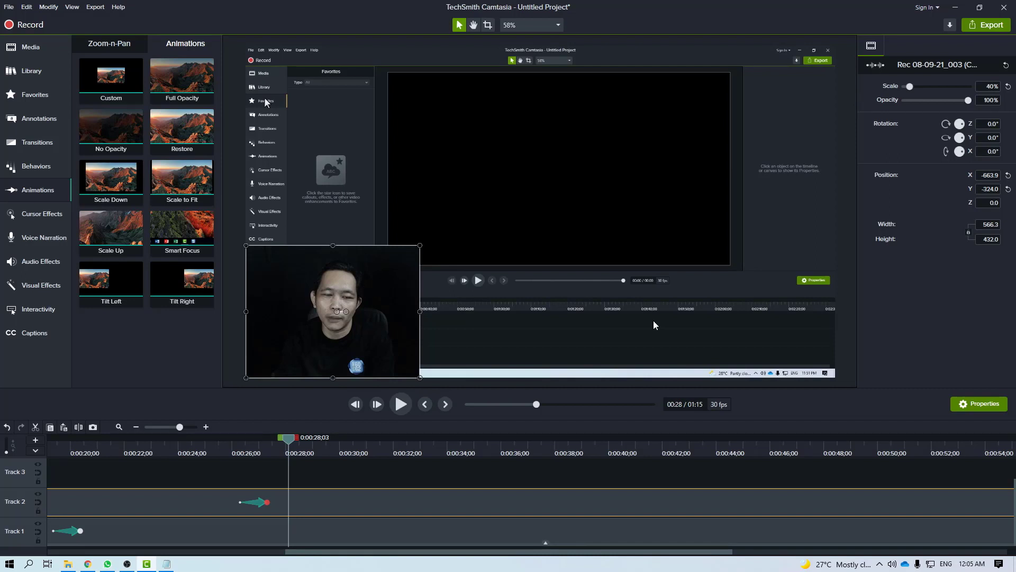
- Add a second Custom animation at about 29 seconds that shrinks the camera overlay to 8.7% in its corner, and play both
drag(117, 77, 317, 506)
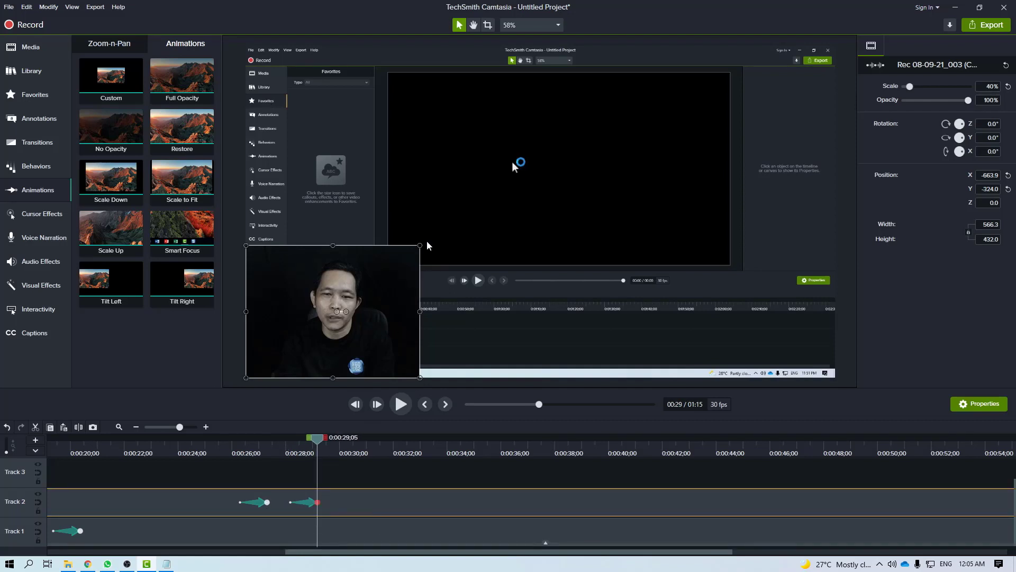
drag(421, 245, 287, 361)
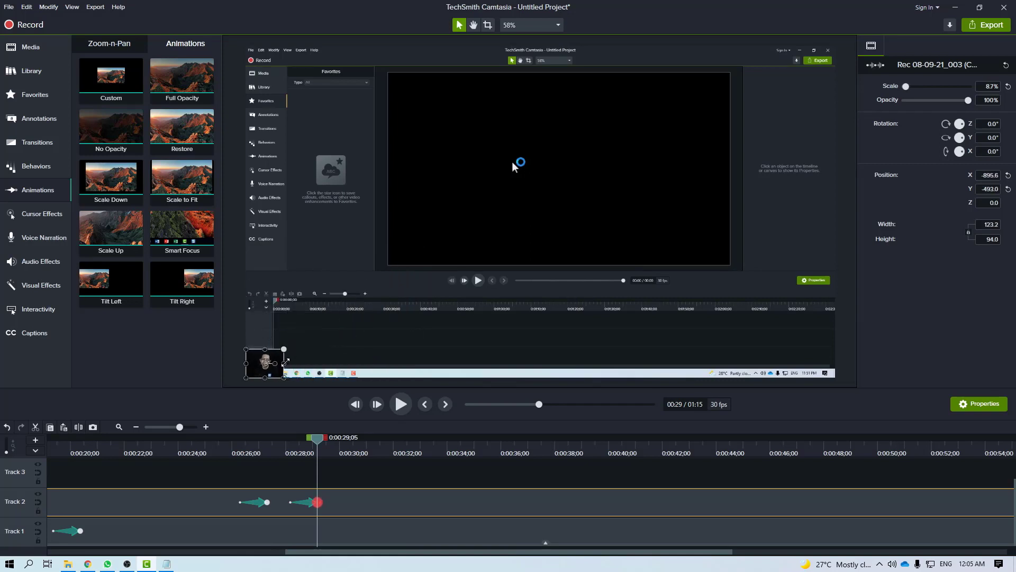
click(218, 450)
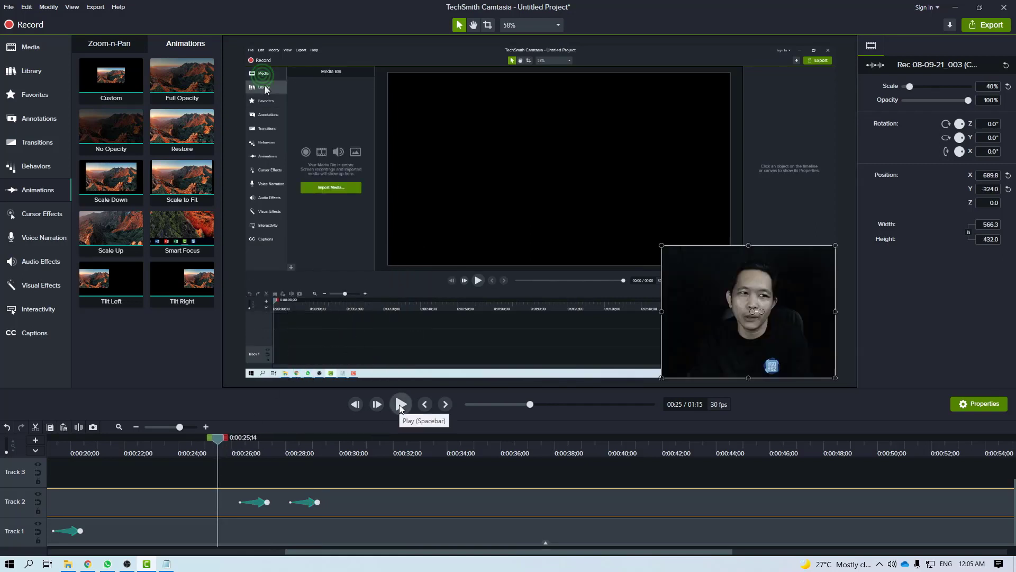
click(401, 405)
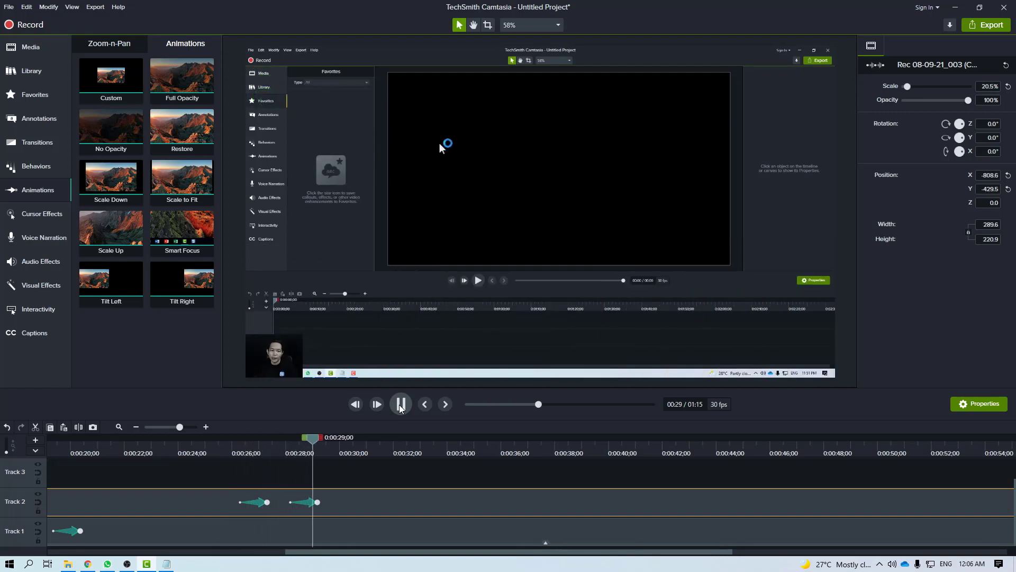
click(401, 405)
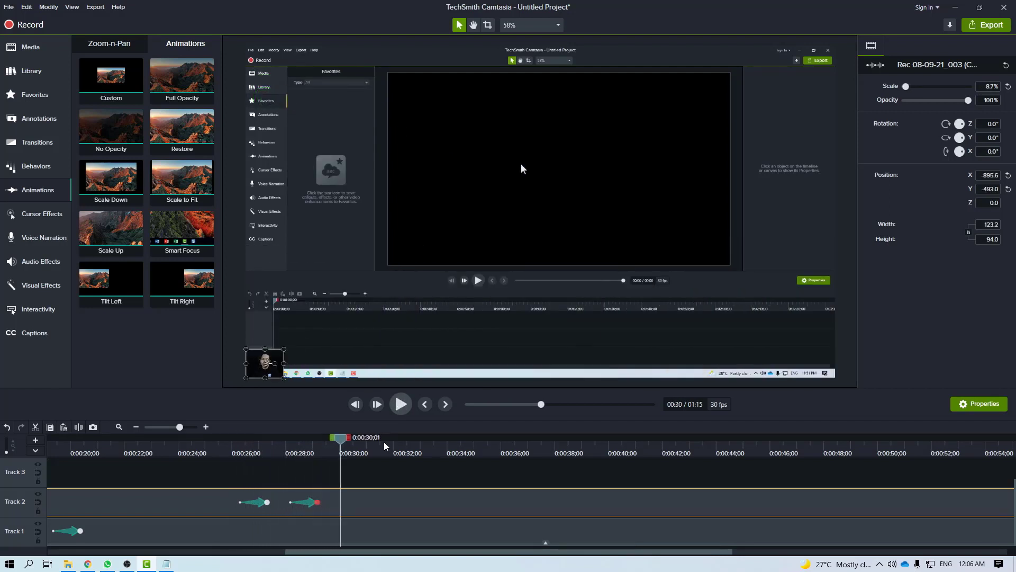
- Undo both Custom animations on the camera recording, including the overlay's resizing and move
click(374, 536)
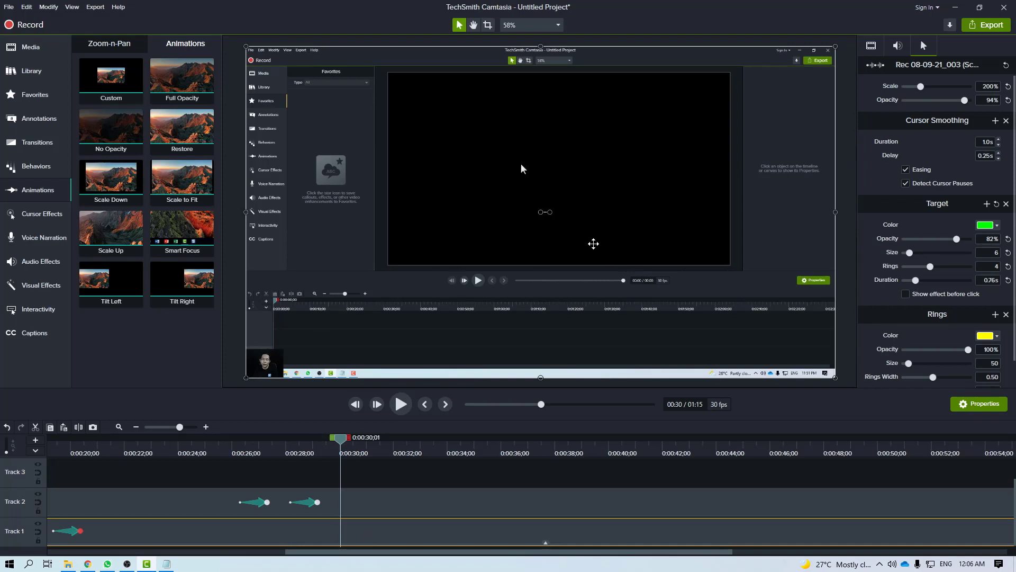
key(ctrl+z)
key(ctrl+z)
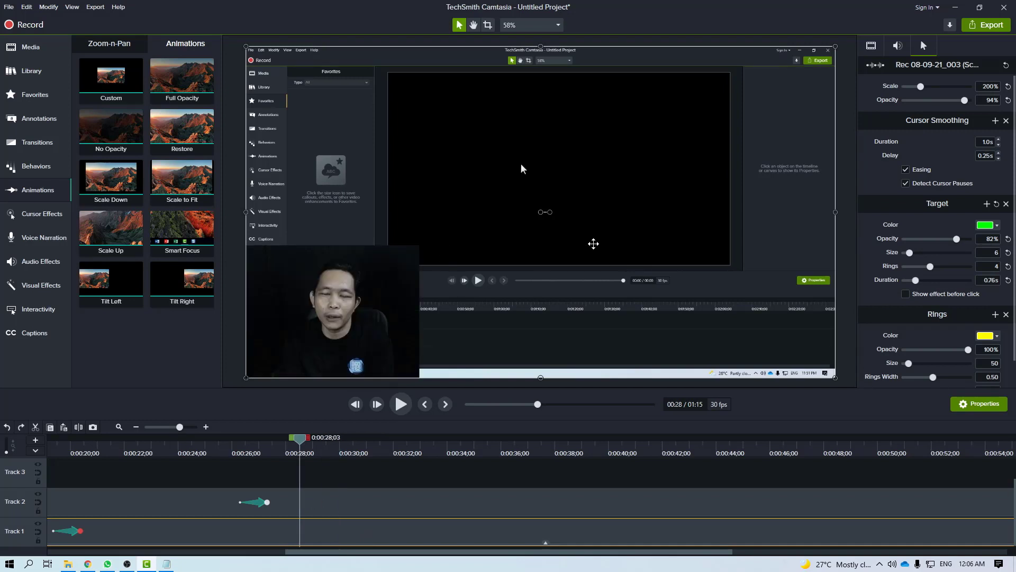
key(ctrl+z)
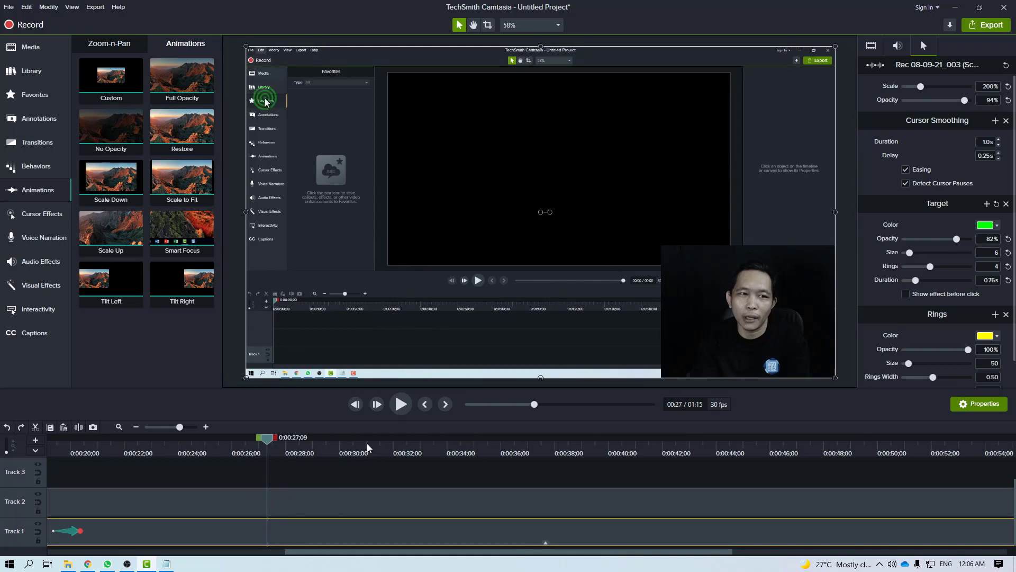
- Add a Custom animation at about 28 seconds that fades the camera overlay to 0% opacity, and play it back
drag(111, 178, 300, 511)
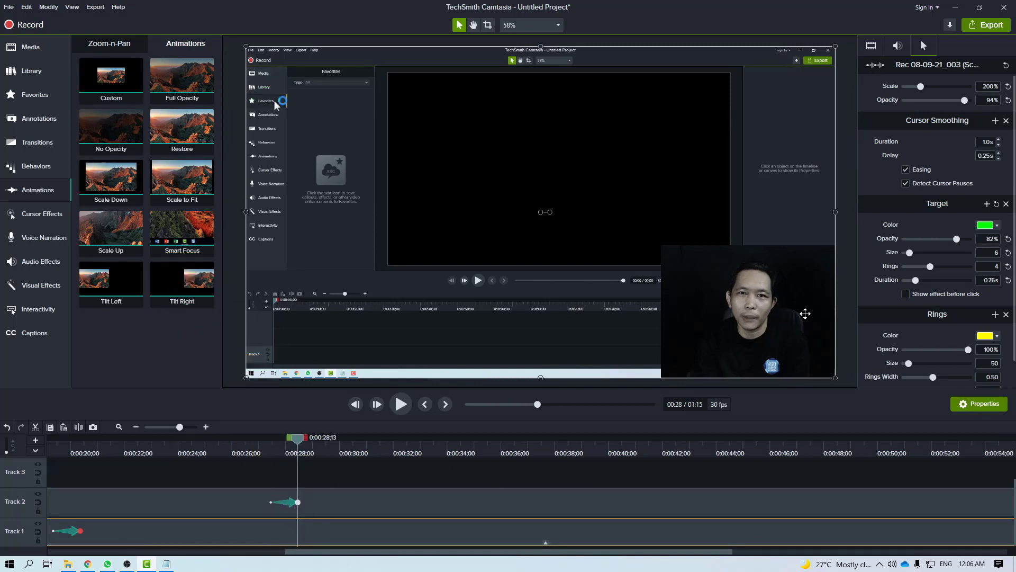
click(781, 316)
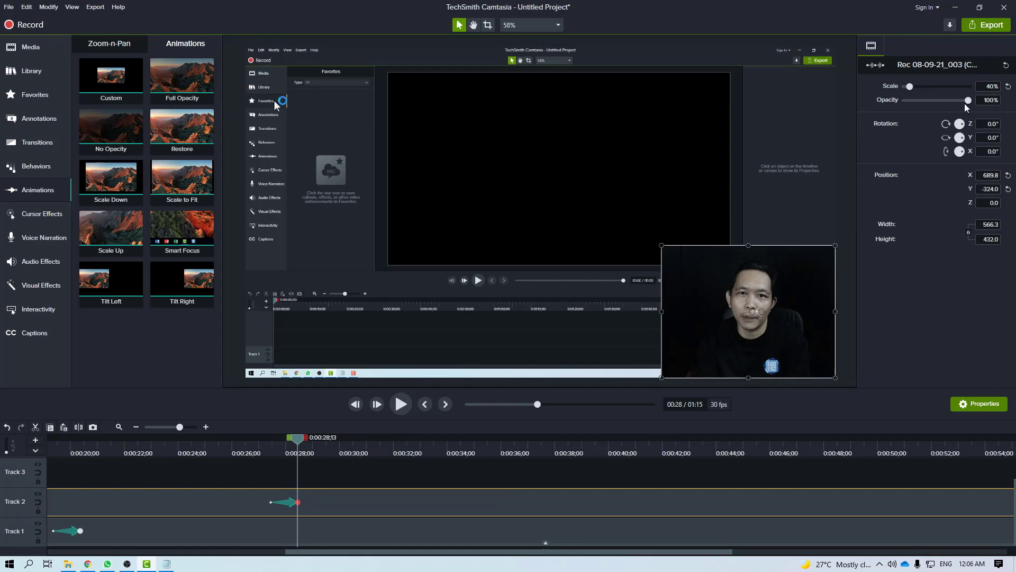
drag(968, 100, 865, 108)
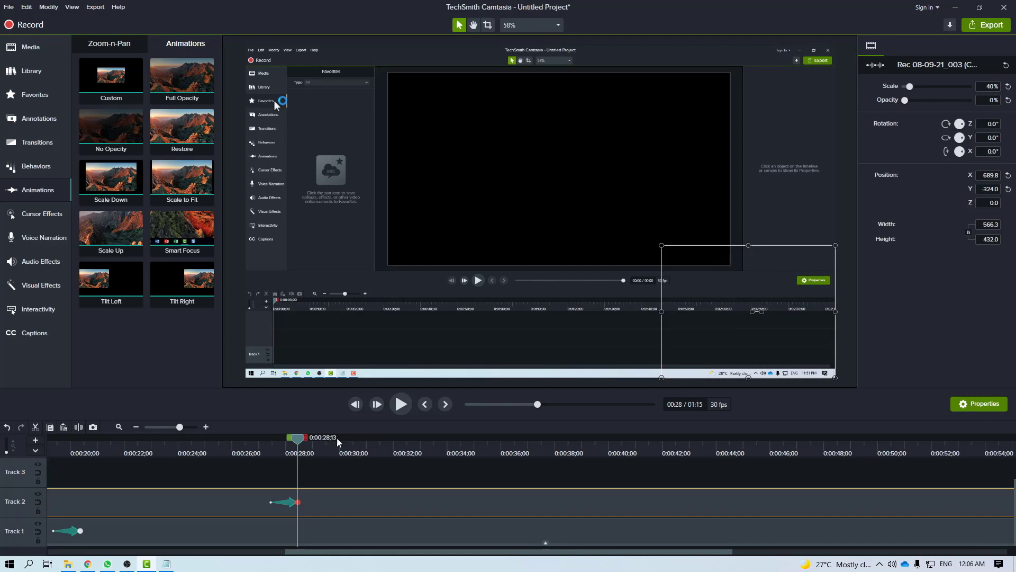
click(253, 451)
click(401, 404)
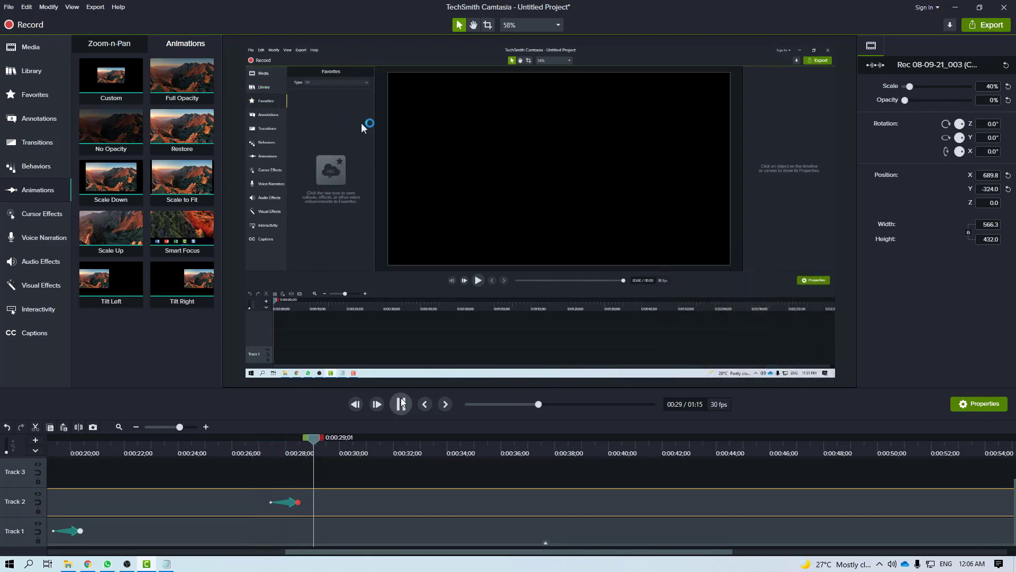
click(401, 404)
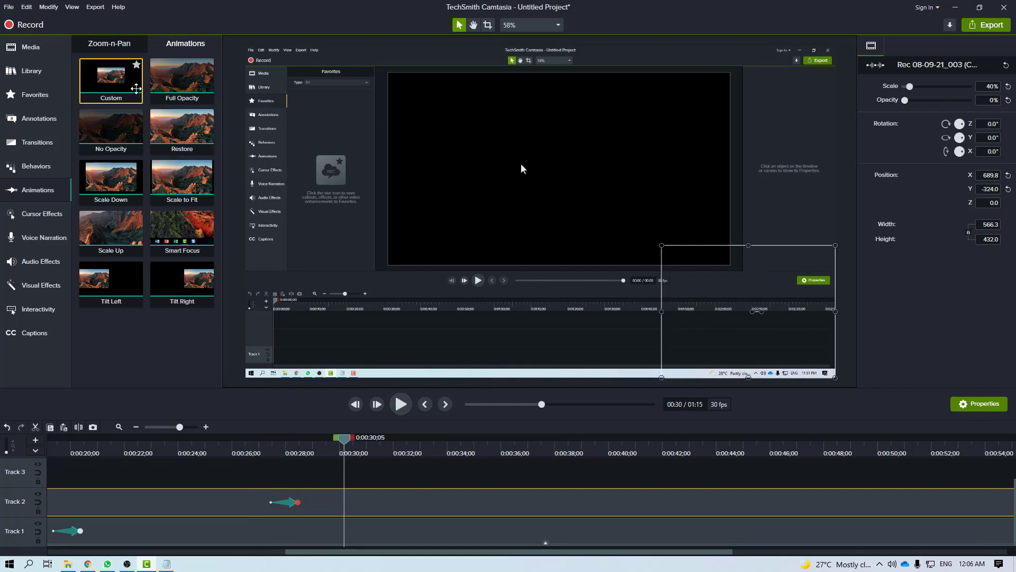
- Add a second Custom animation at about 30 seconds that brings the camera overlay to 100% opacity, and play both
drag(136, 88, 344, 508)
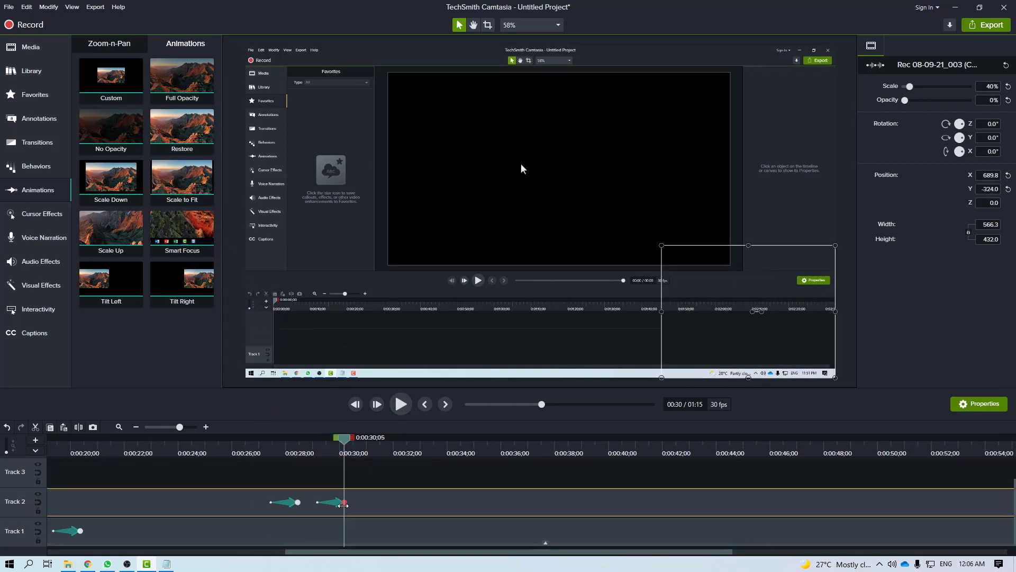
drag(906, 101, 969, 101)
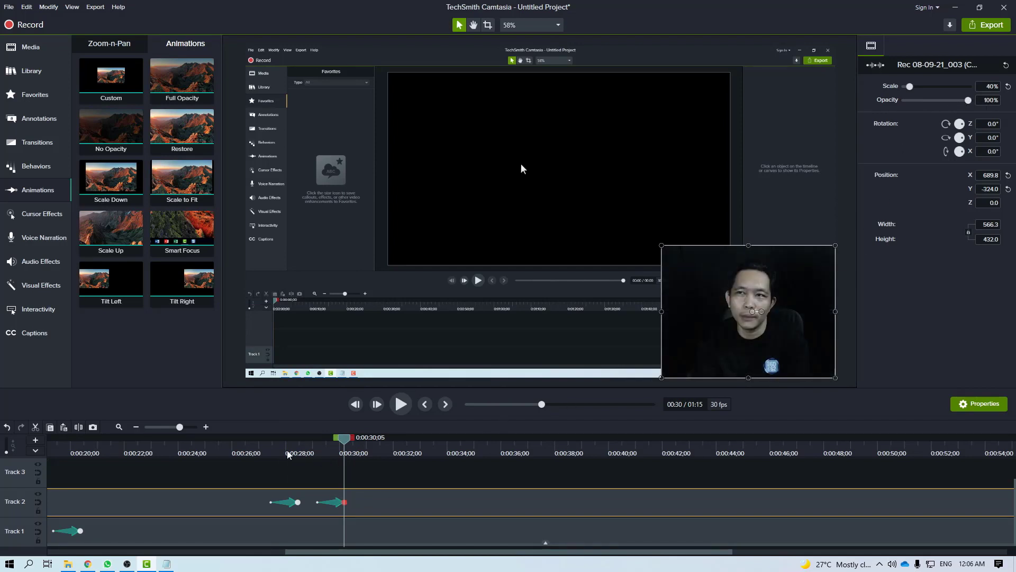
click(257, 453)
click(401, 403)
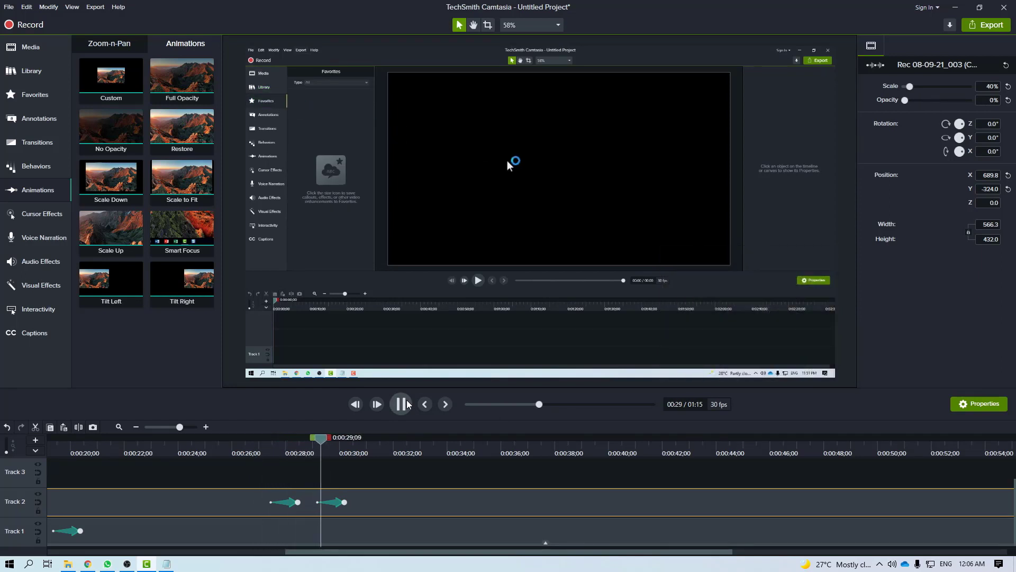
click(407, 404)
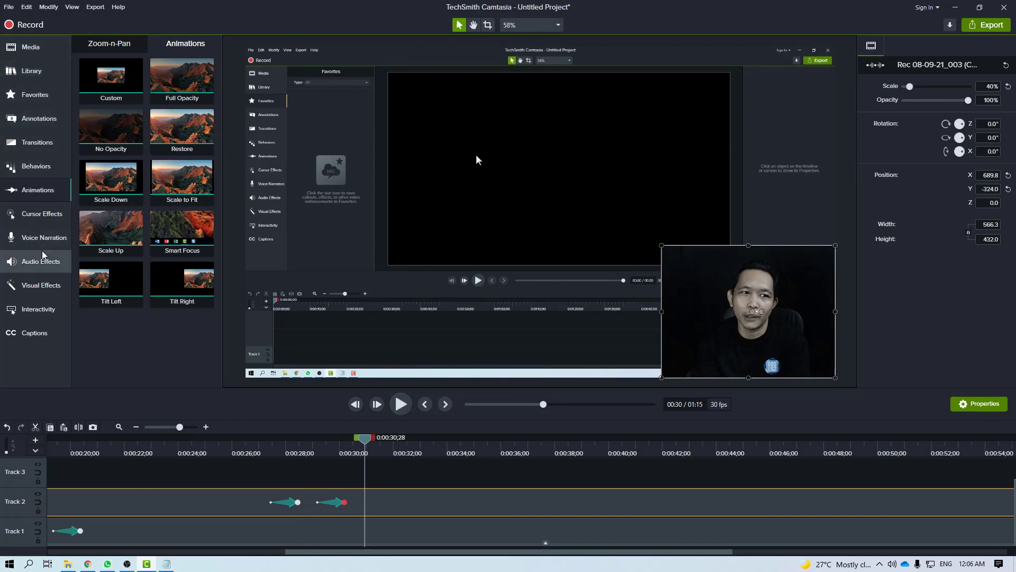
- Look through the Callouts, Arrows & Lines, Shapes and Blur & Highlight annotations
click(48, 119)
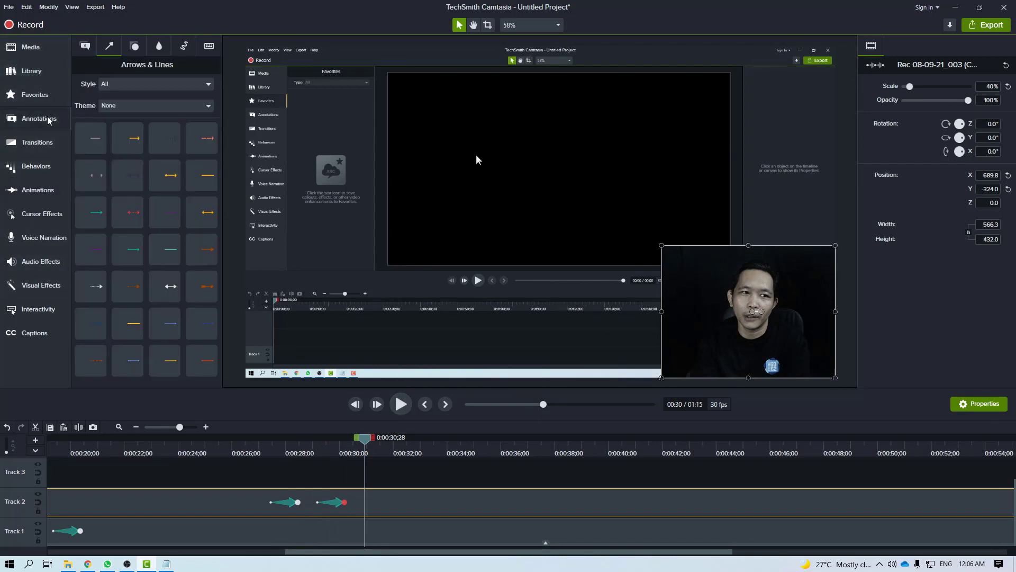
click(88, 47)
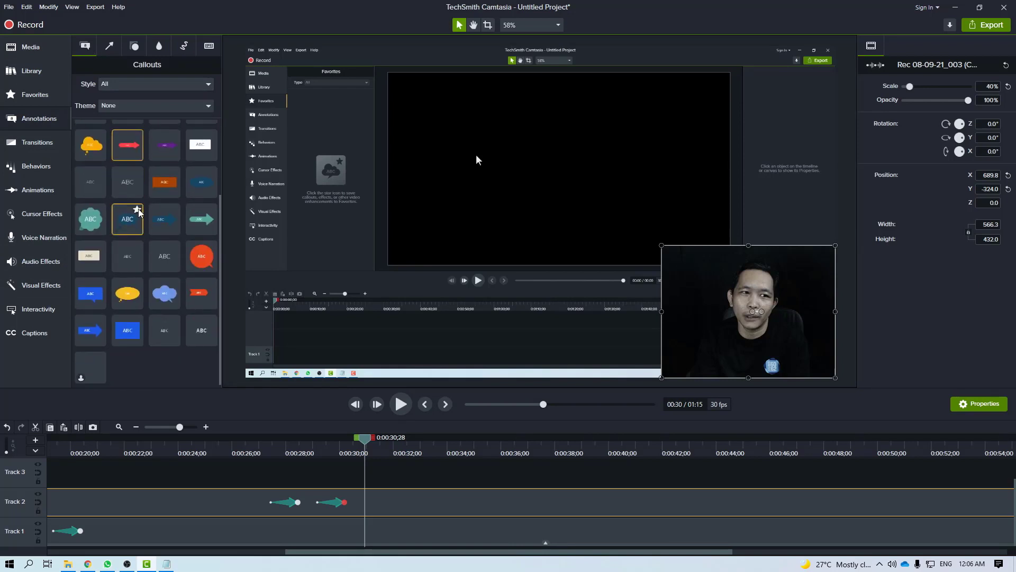
click(109, 48)
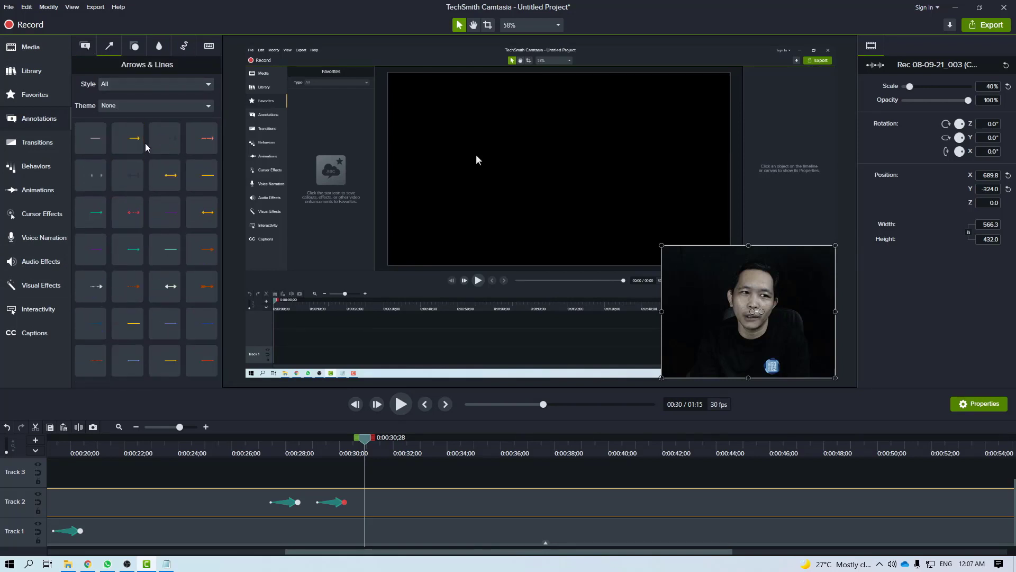
click(136, 47)
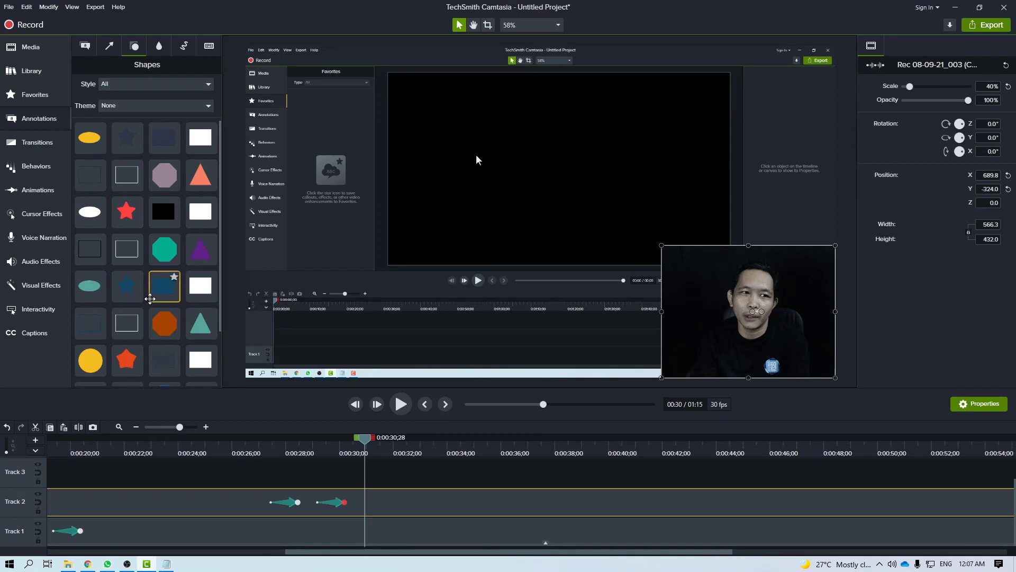
scroll(150, 305, down, 2)
scroll(150, 304, up, 2)
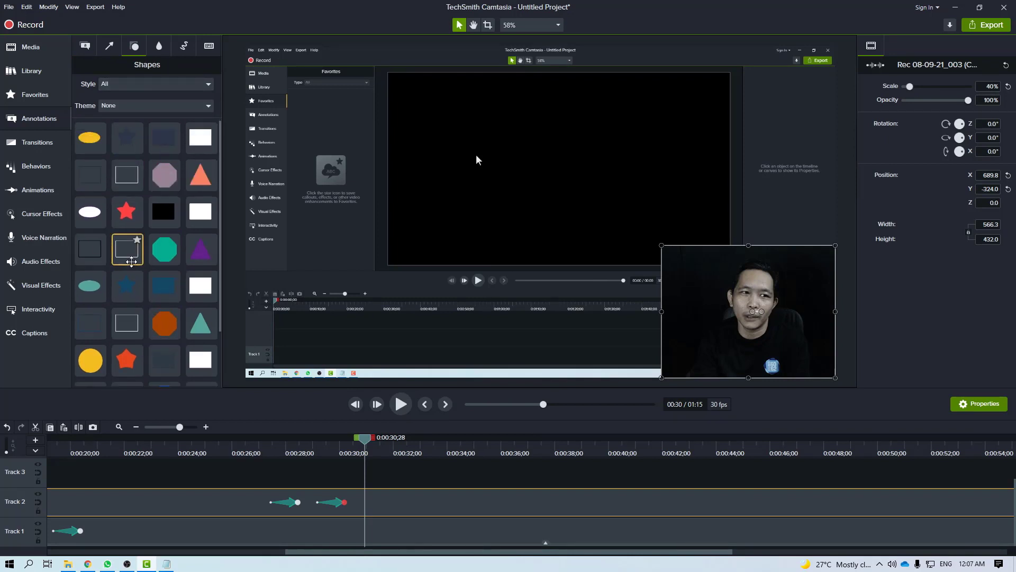
click(159, 48)
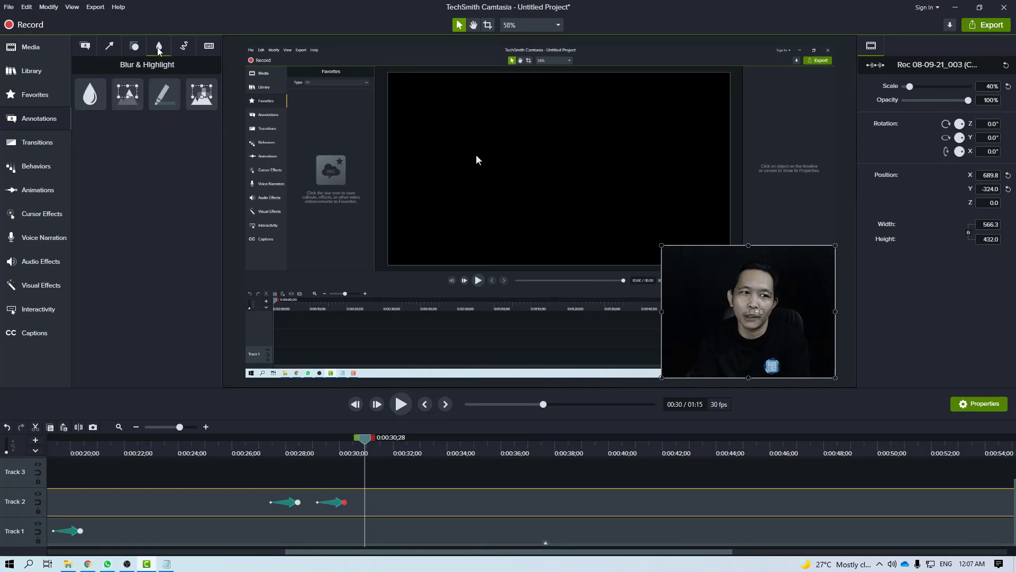
- Add a red Sketch Motion rectangle on Track 3 at about 31 seconds and fit it around the Favorites star icon and its text
click(189, 48)
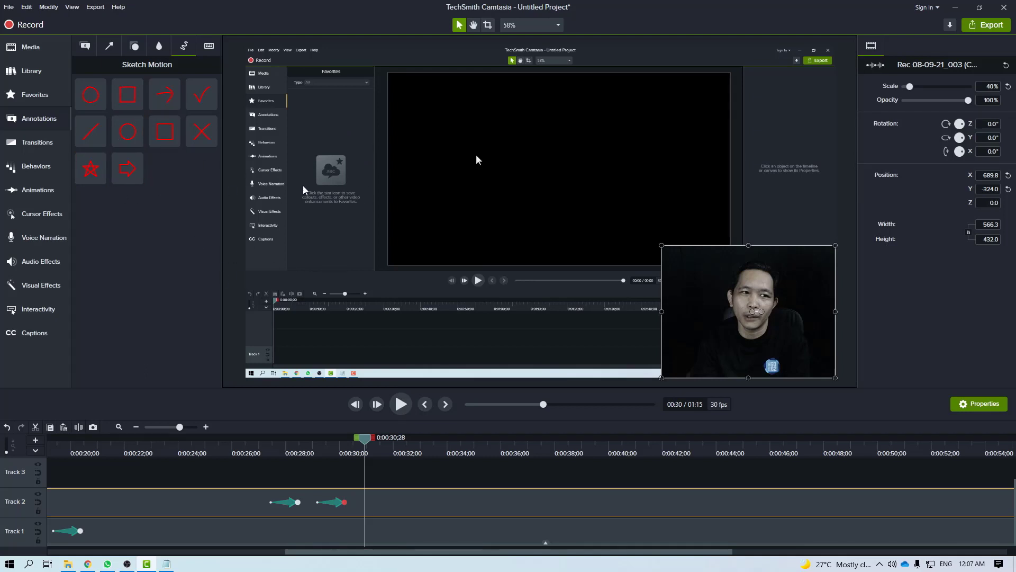
drag(165, 131, 370, 473)
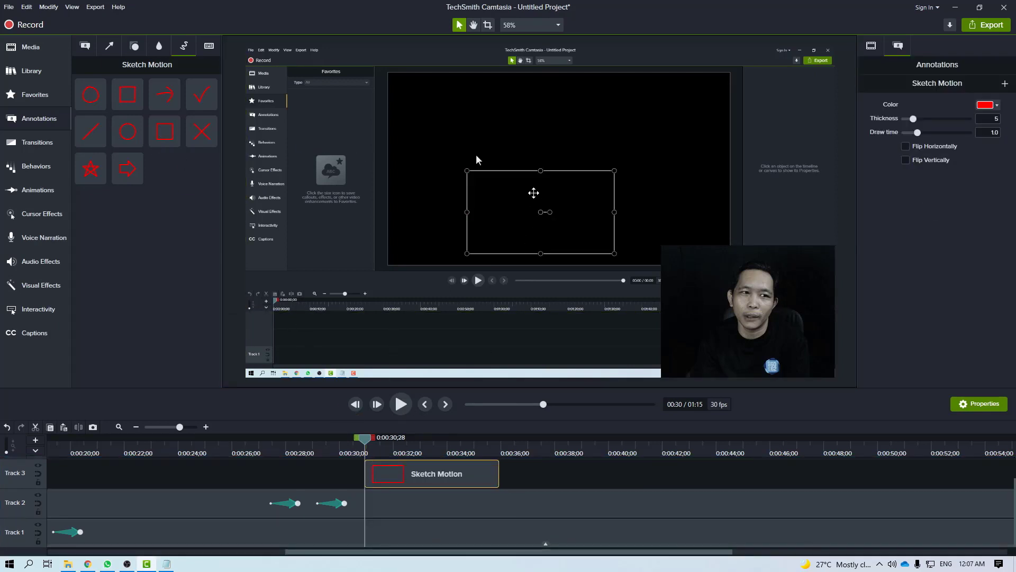
drag(532, 193, 364, 168)
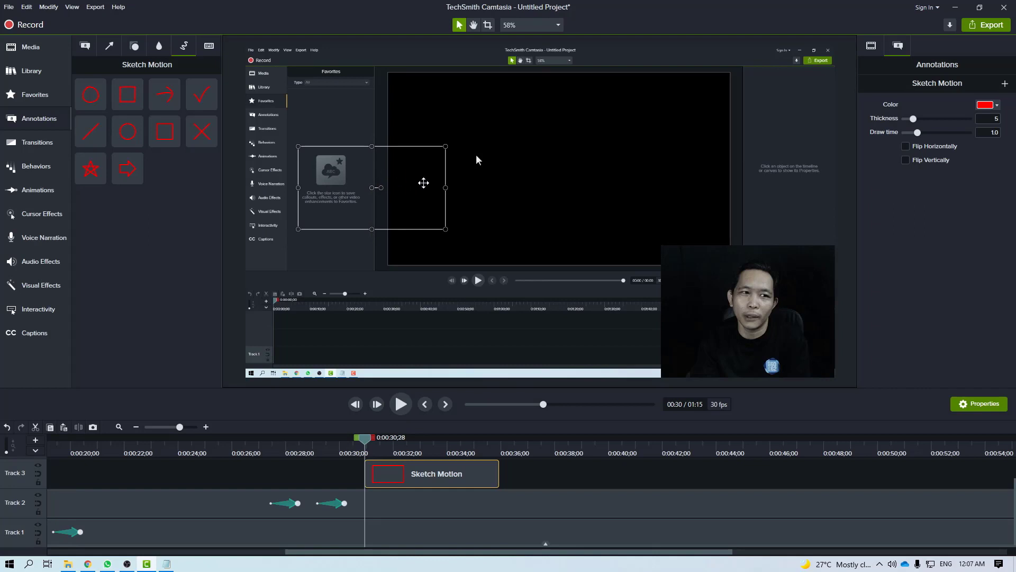
drag(445, 187, 371, 188)
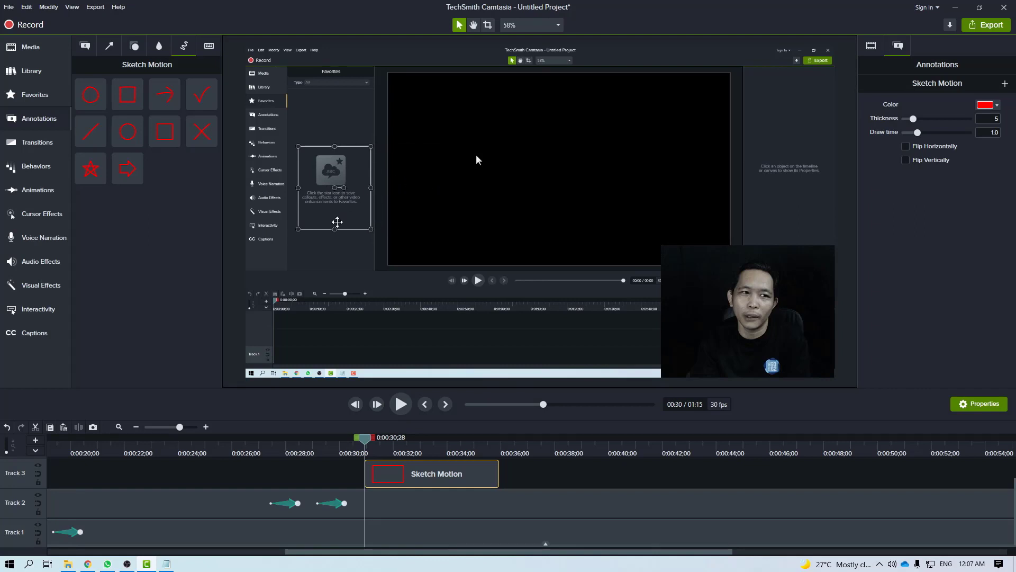
drag(334, 229, 335, 212)
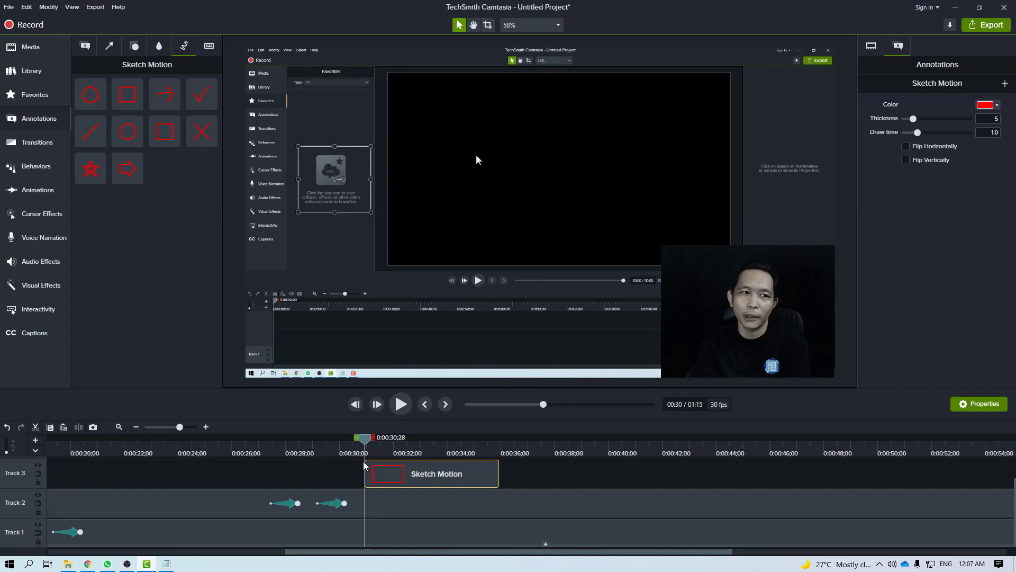
- Play back the sketch rectangle and shorten its Track 3 clip to 1 second 12 frames
click(324, 443)
click(401, 404)
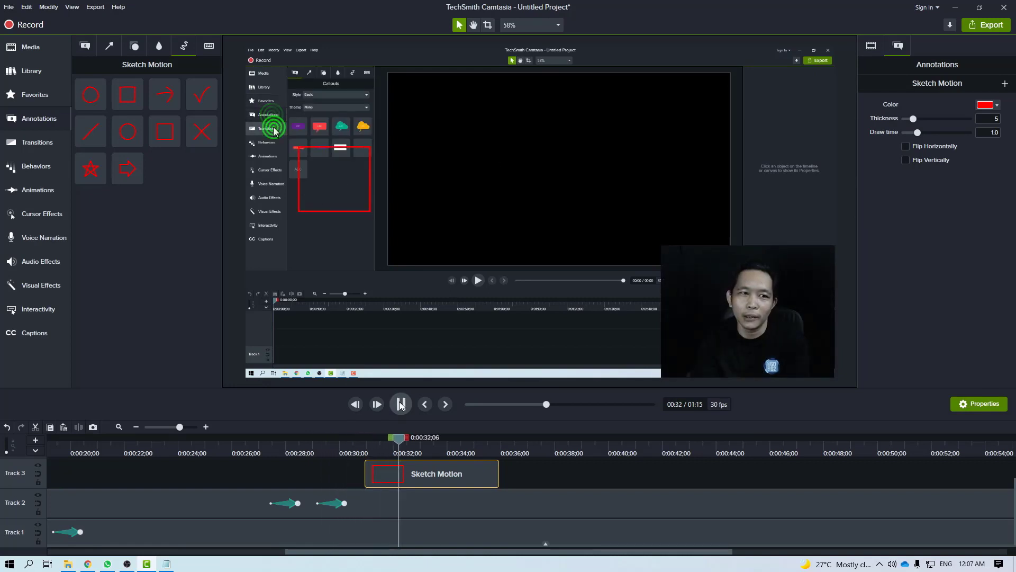
click(401, 404)
drag(498, 476, 403, 479)
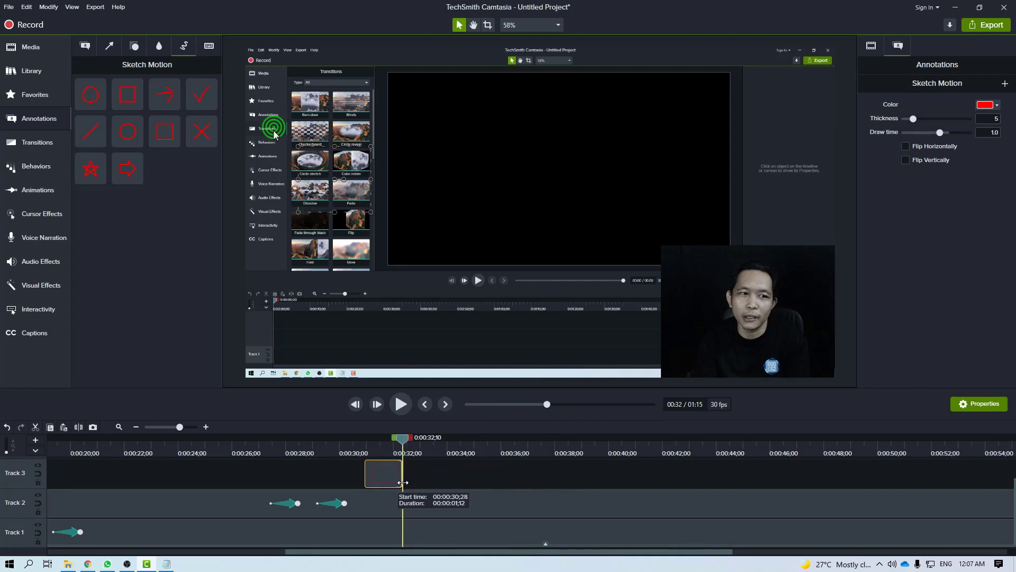
- With the playhead at about 33 seconds, view the Keystroke Callouts and the sketch rectangle's visual properties
click(411, 443)
drag(416, 445, 427, 445)
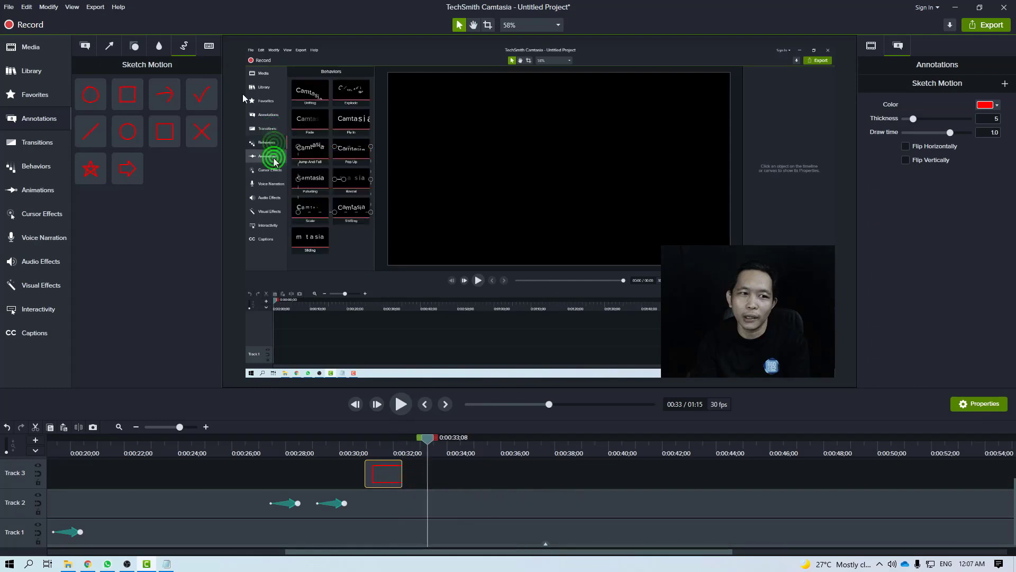
click(210, 47)
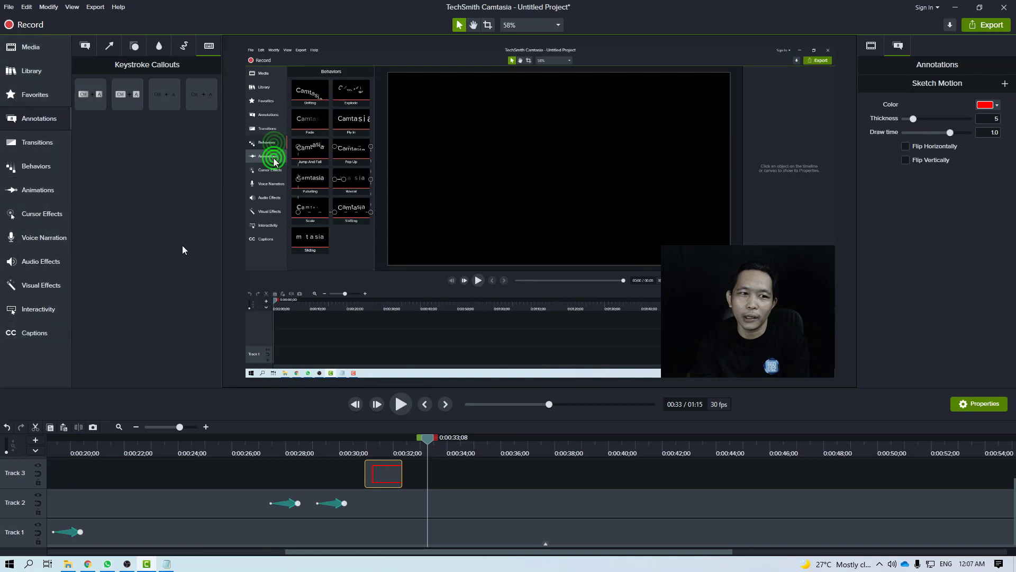
click(872, 46)
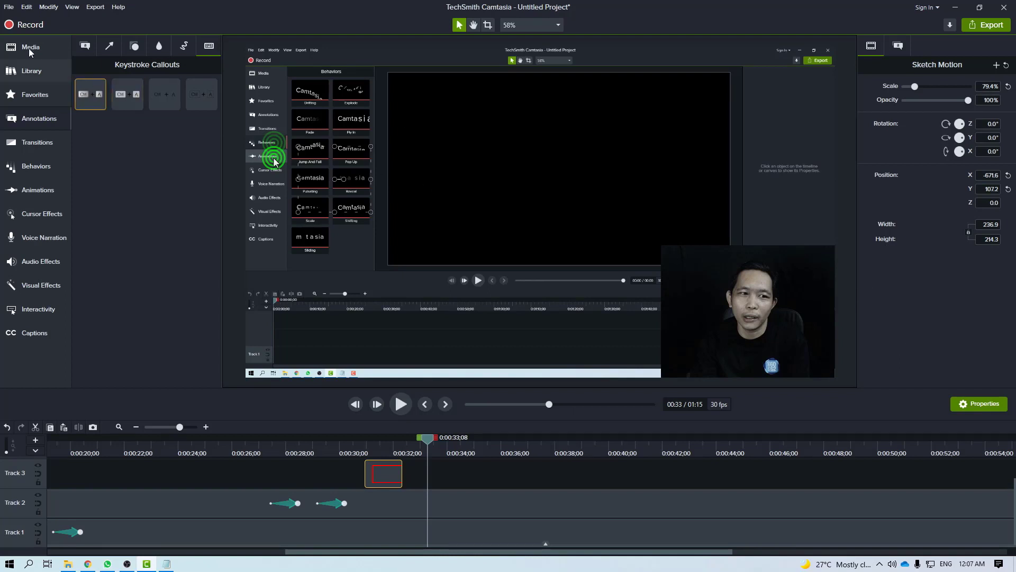
click(9, 7)
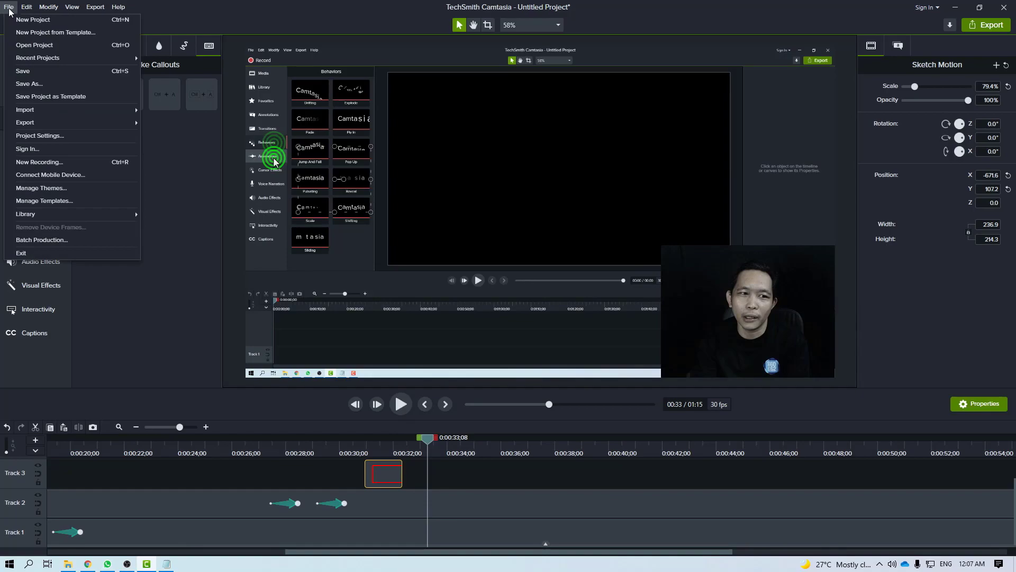
click(40, 72)
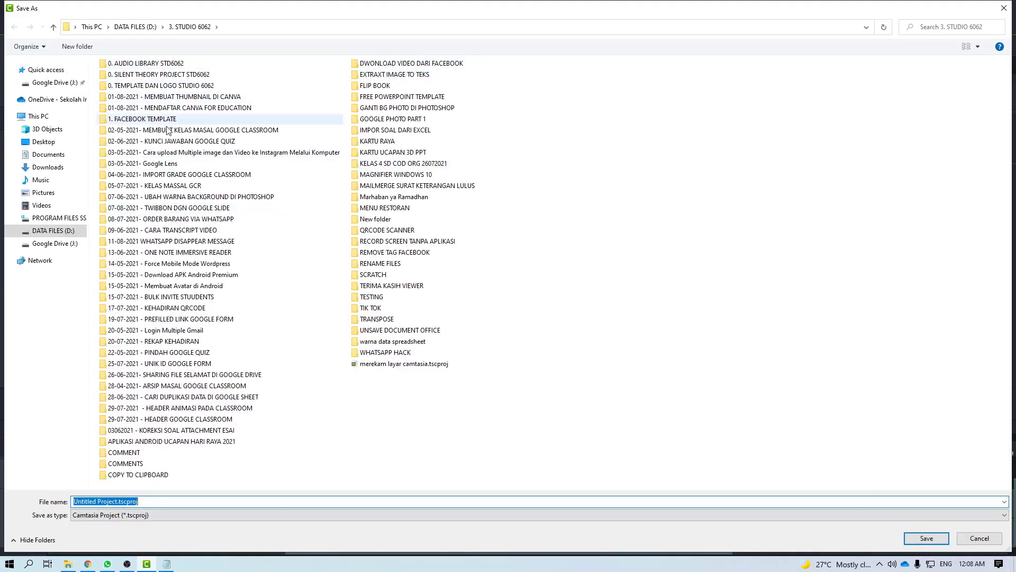
click(984, 542)
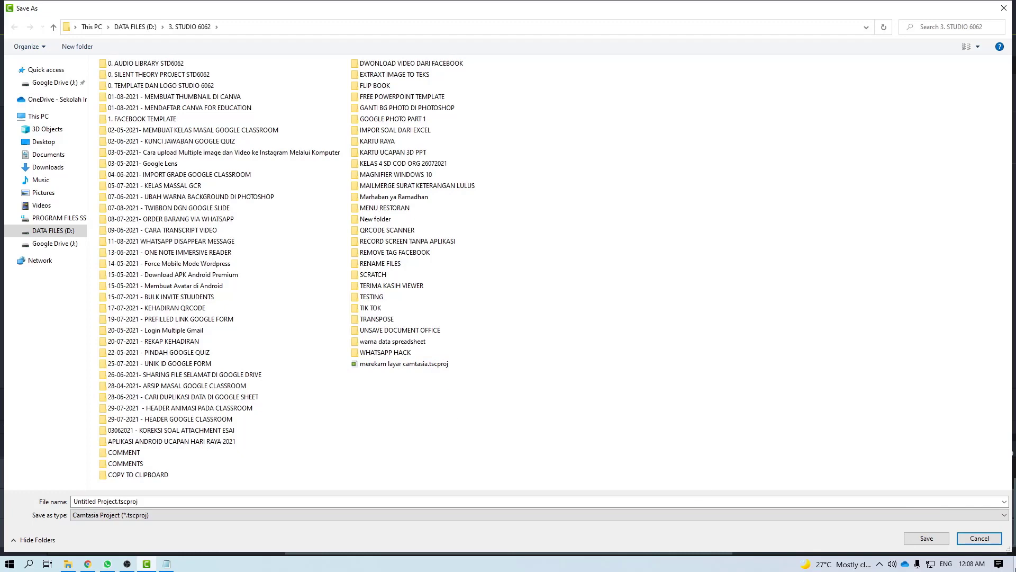
click(987, 540)
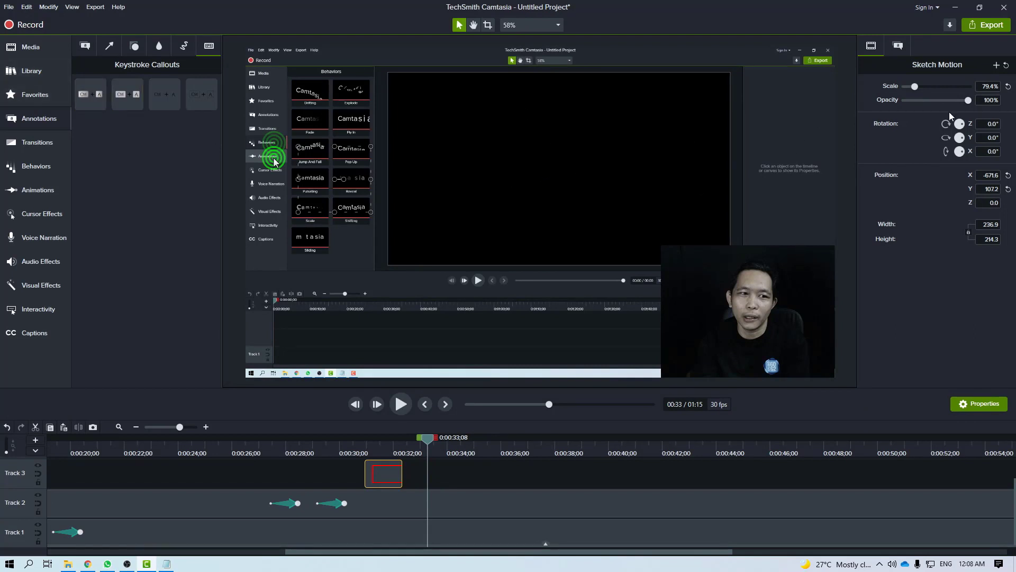
- Start exporting the video to a local file using the MP4 only (up to 1080p) preset, and continue to the file naming page
click(1005, 27)
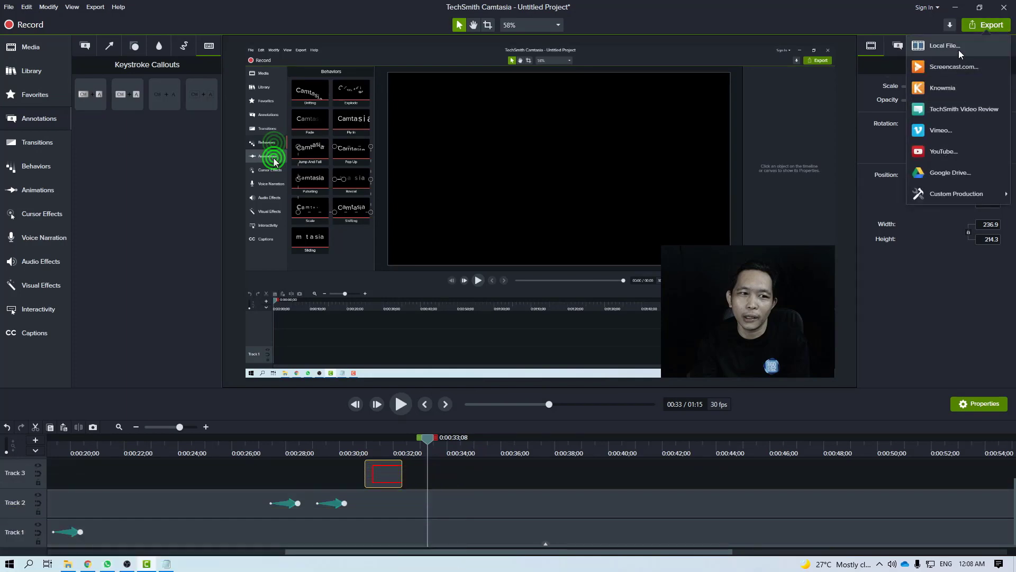
click(944, 46)
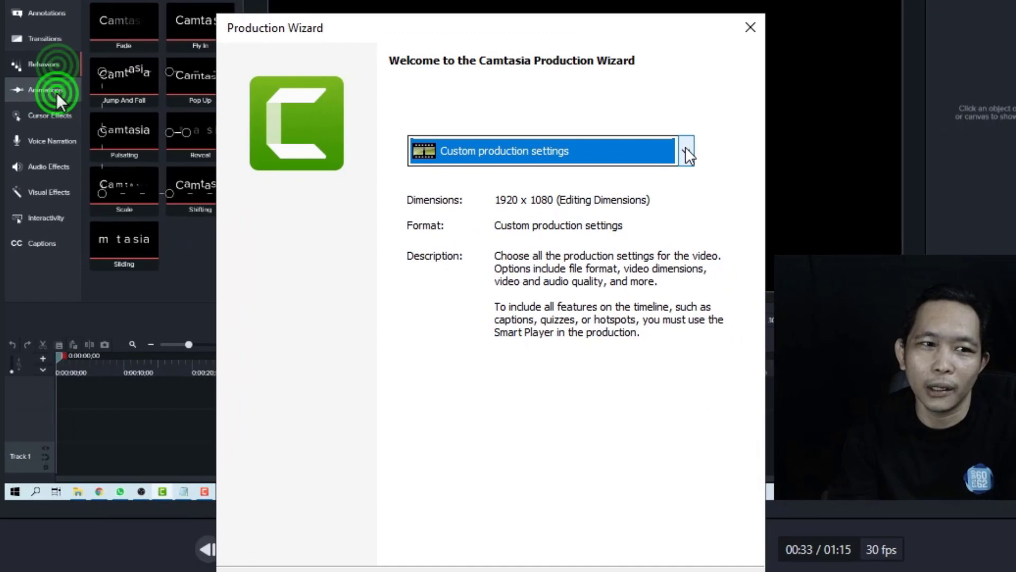
click(571, 191)
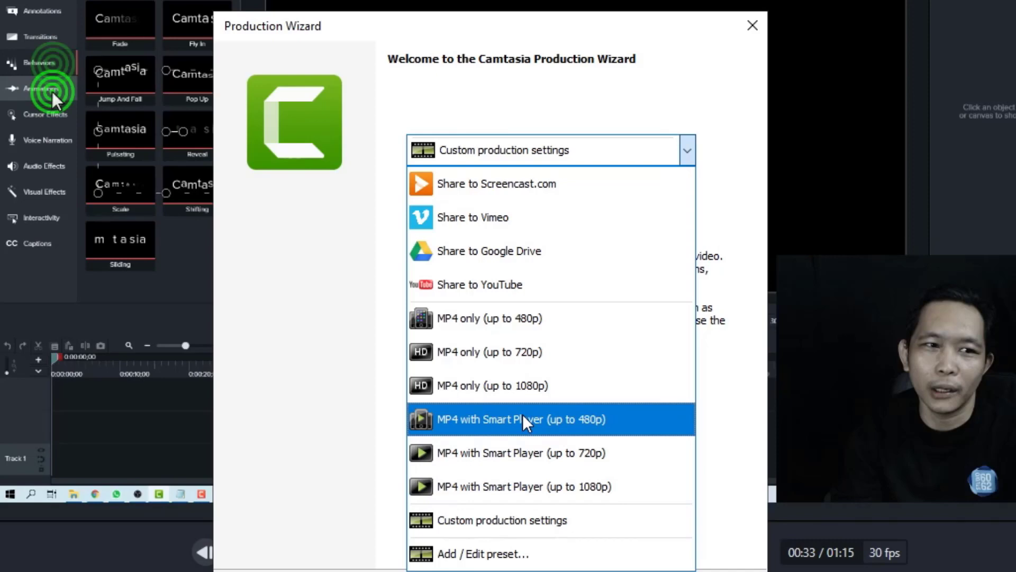
click(488, 395)
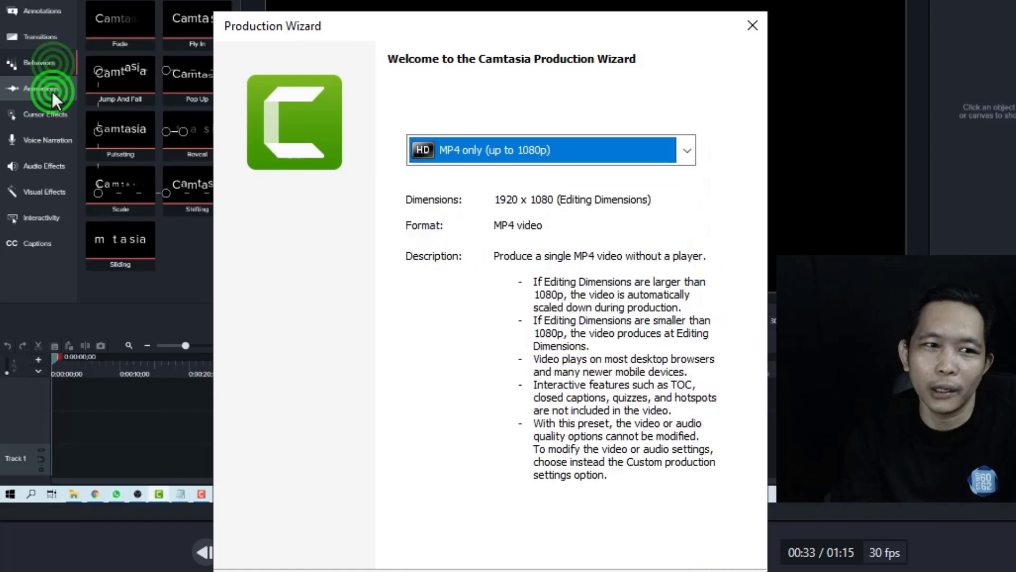
key(Return)
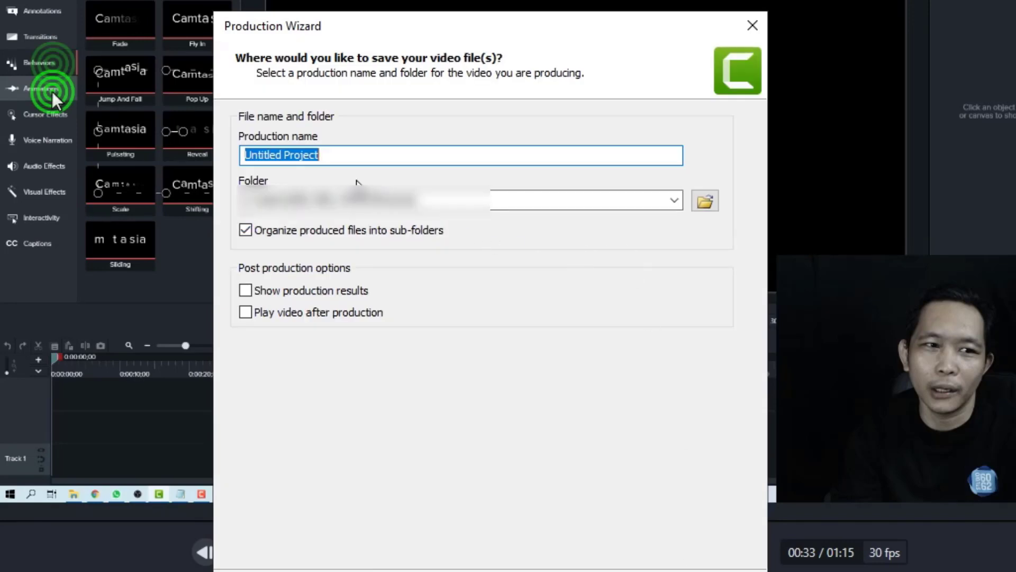
- Set the production name of the exported video to camtasia
click(364, 156)
drag(393, 153, 178, 136)
text(camtasia)
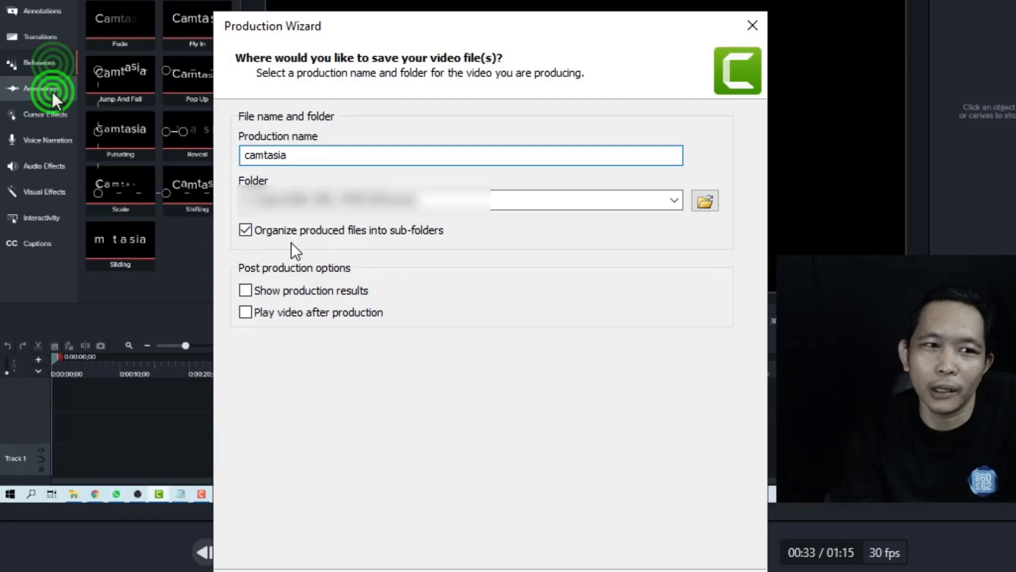
- Turn off organizing produced files into sub-folders, set the destination to the 3. STUDIO 6062 folder on DATA FILES (D:), and produce the video
click(248, 233)
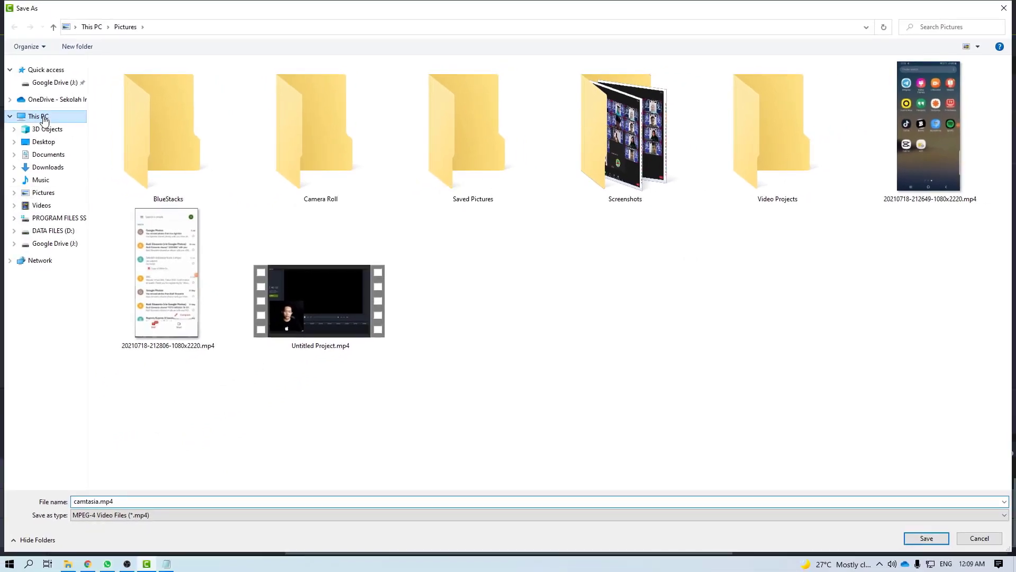
key(alt+Up)
double_click(326, 156)
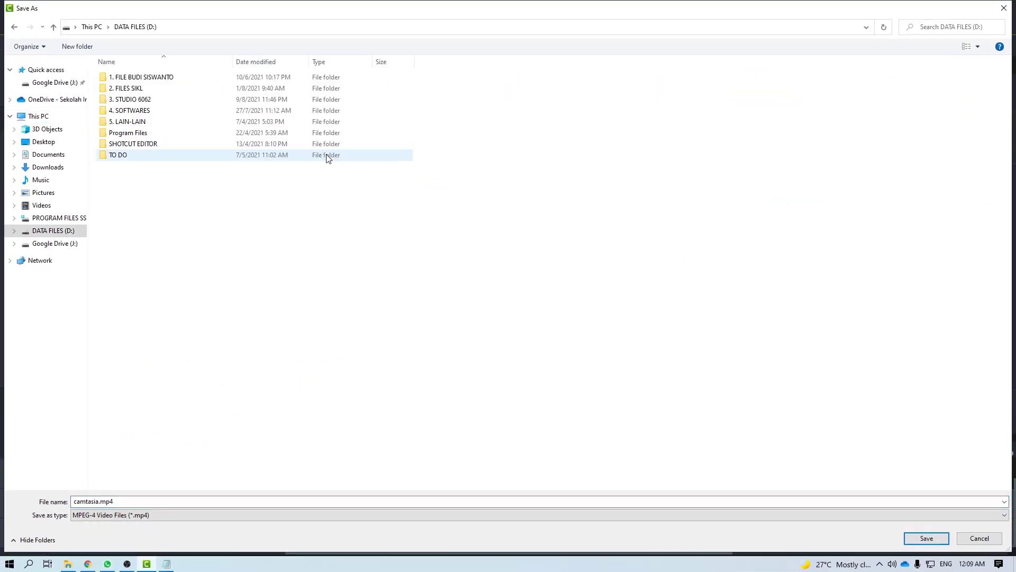
double_click(129, 100)
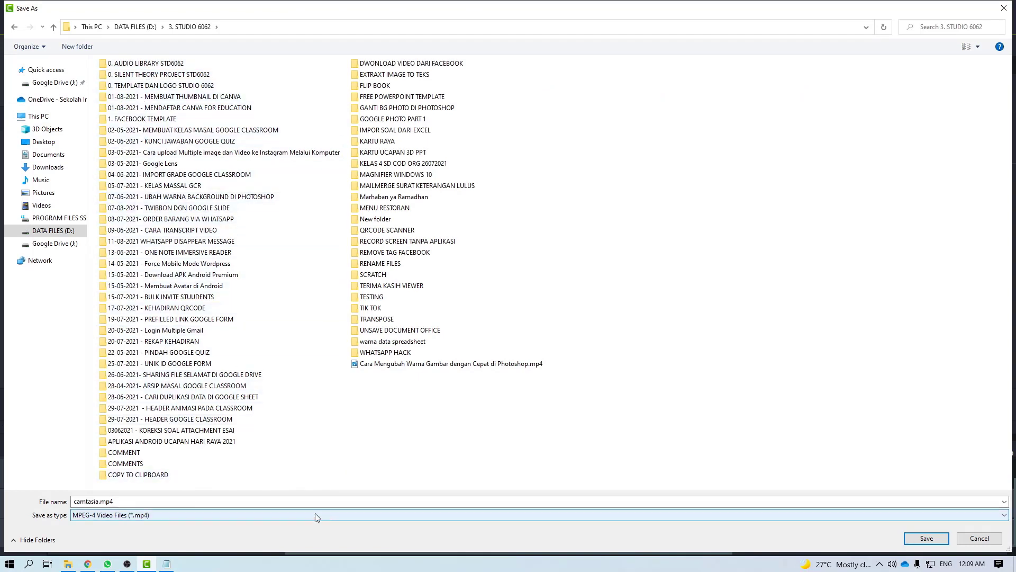
click(935, 538)
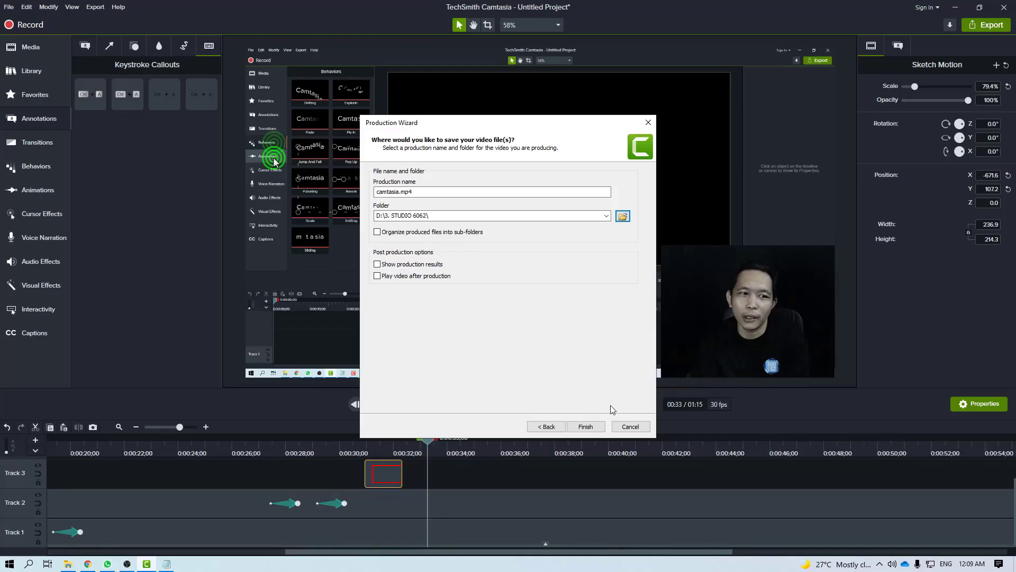
click(586, 427)
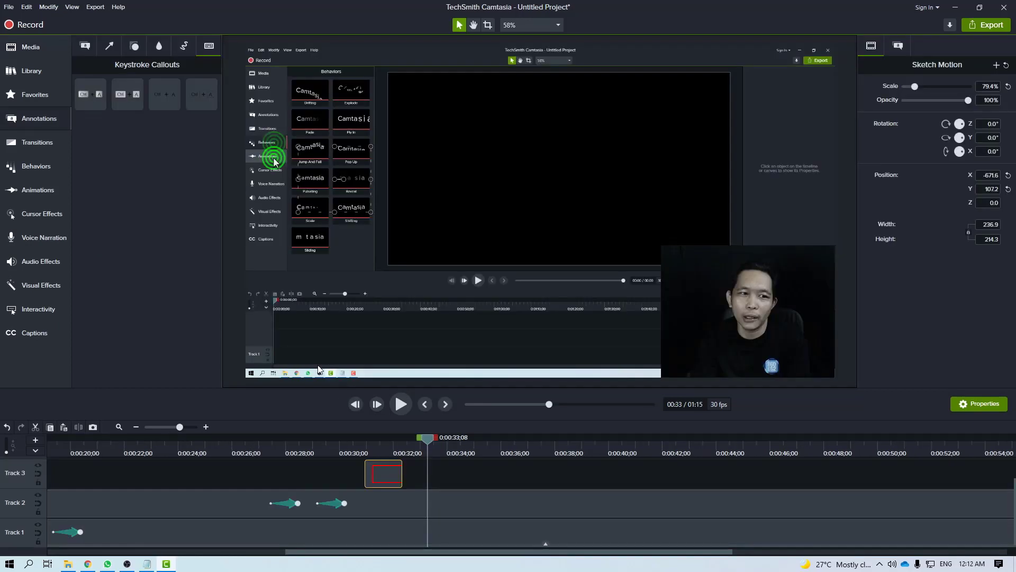
- Switch to File Explorer and locate the exported camtasia.mp4 in the 3. STUDIO 6062 folder on DATA FILES (D:), selecting it
click(68, 564)
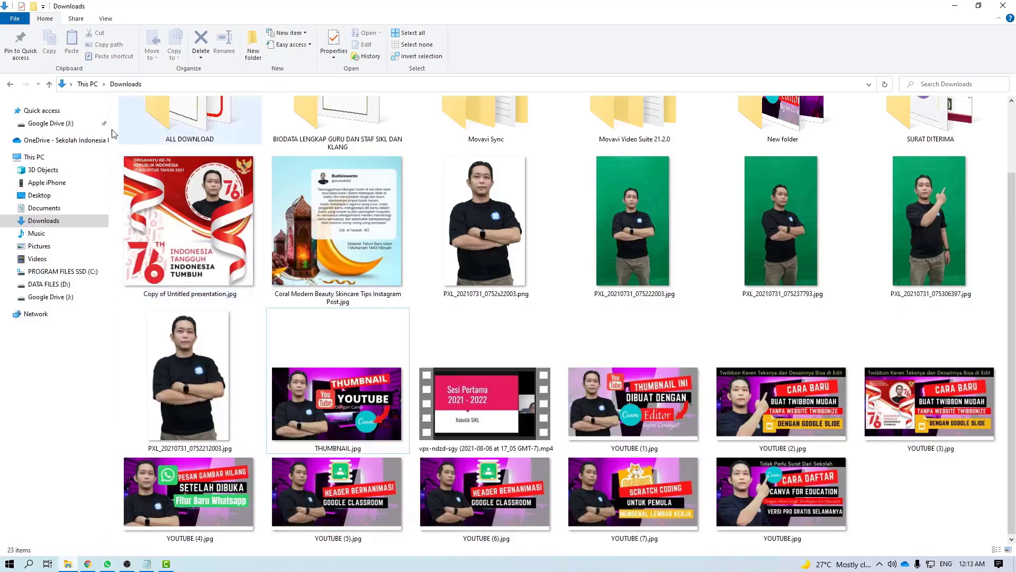
click(35, 157)
double_click(469, 215)
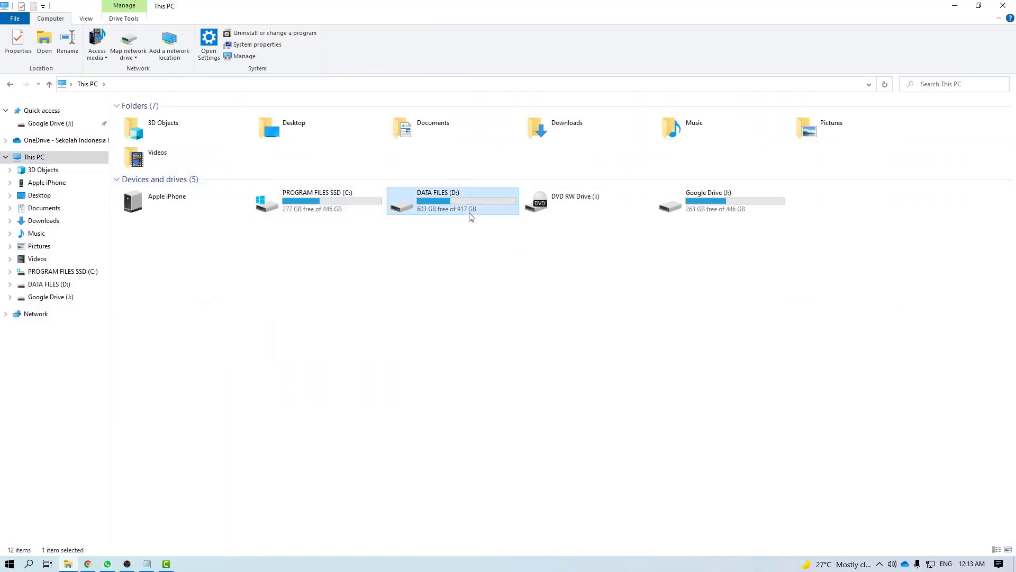
double_click(500, 199)
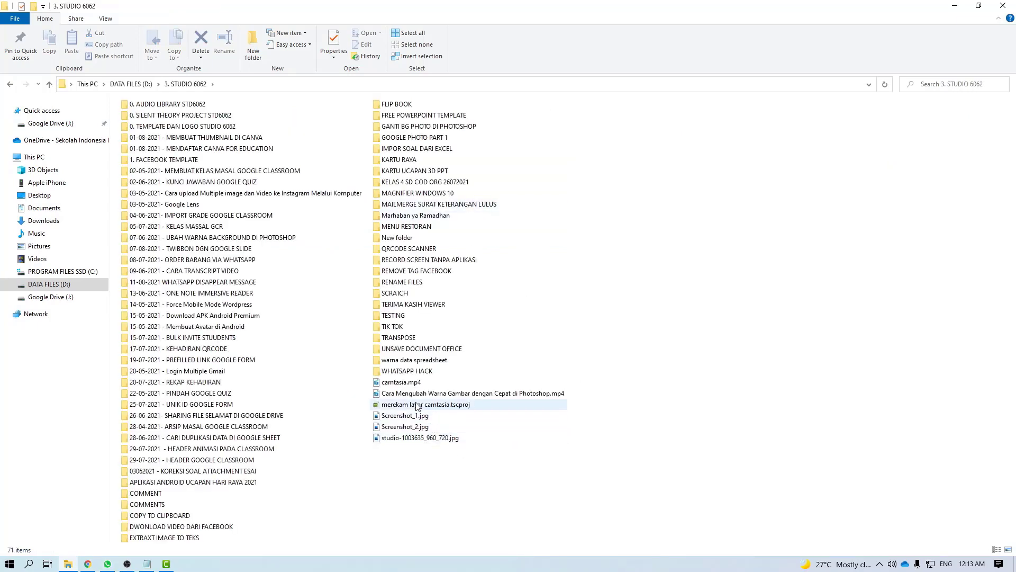
click(408, 383)
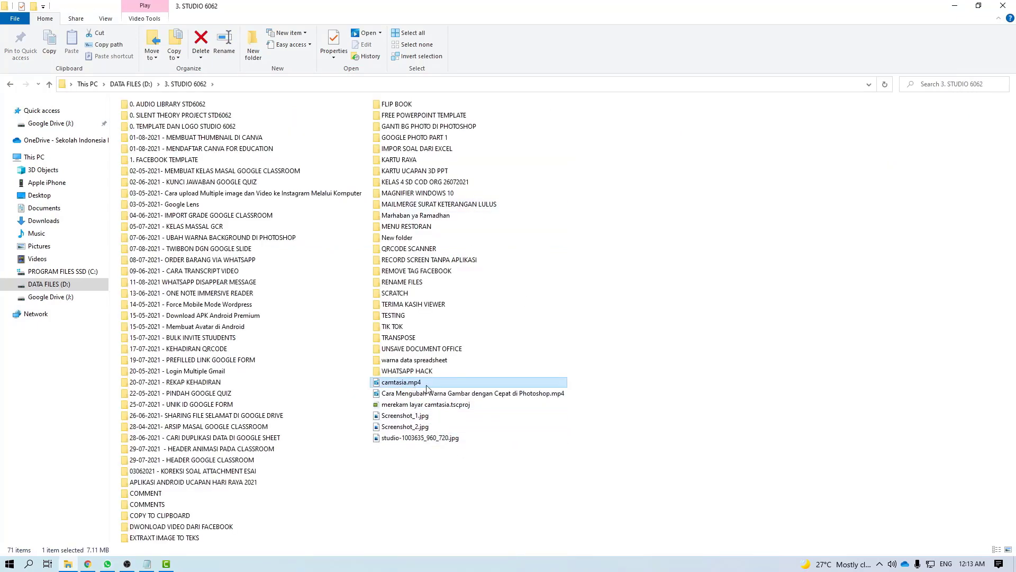